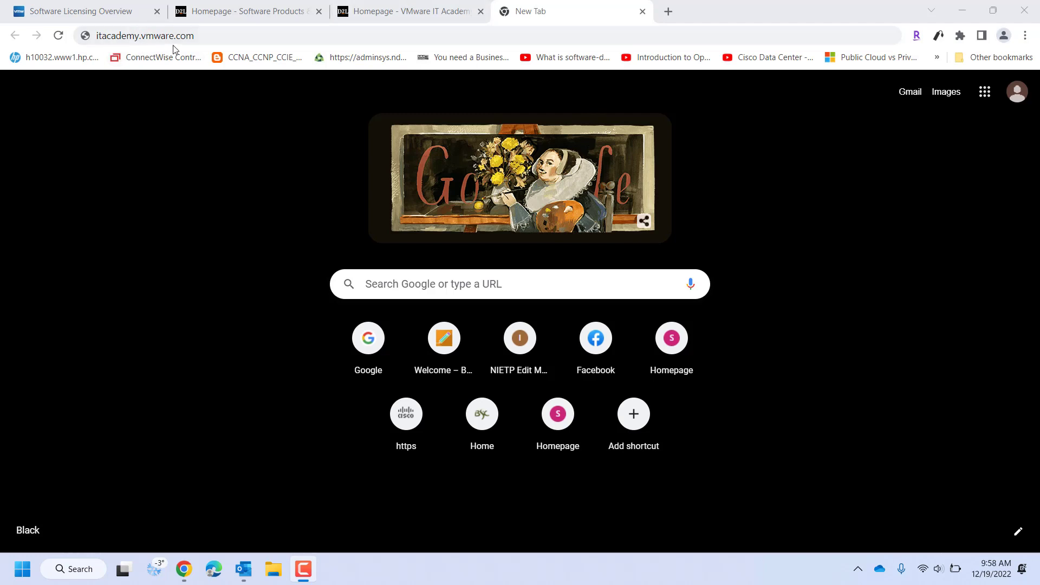
Open itacademy.vmware.com, go to the account page and log out of the signed-in account.
left_click(209, 38)
key("Return")
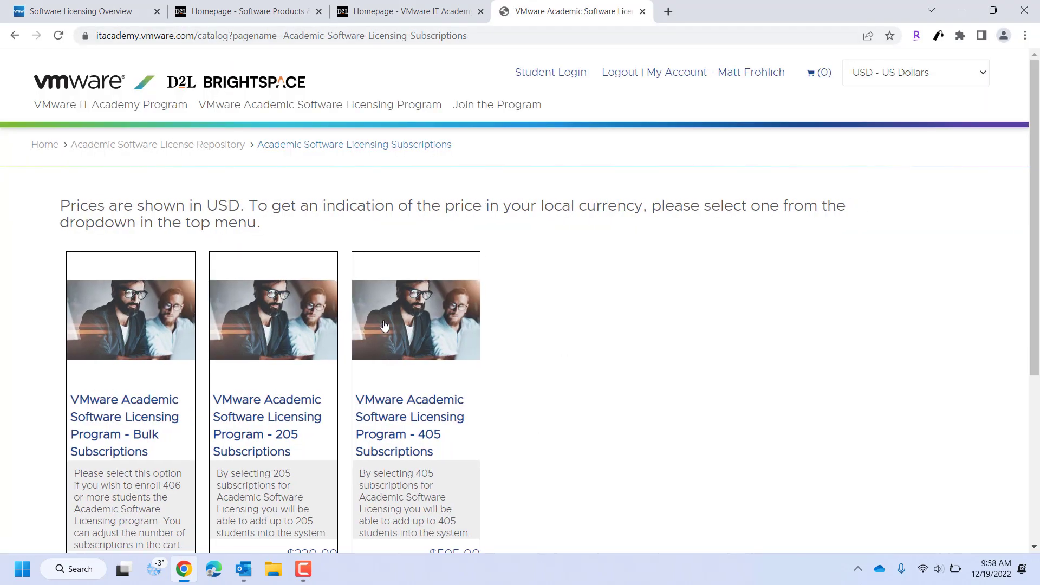
left_click(758, 80)
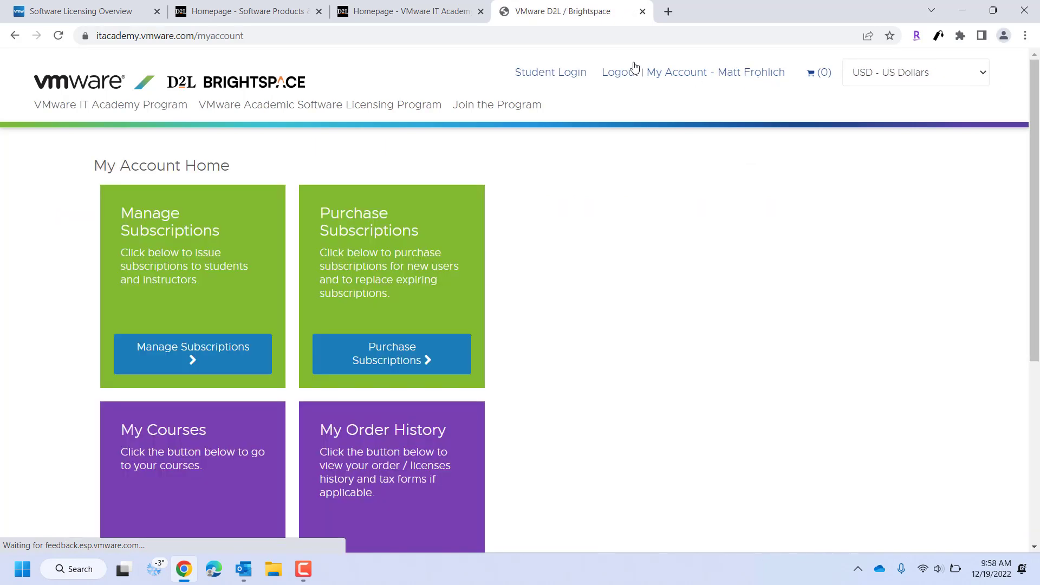
left_click(620, 76)
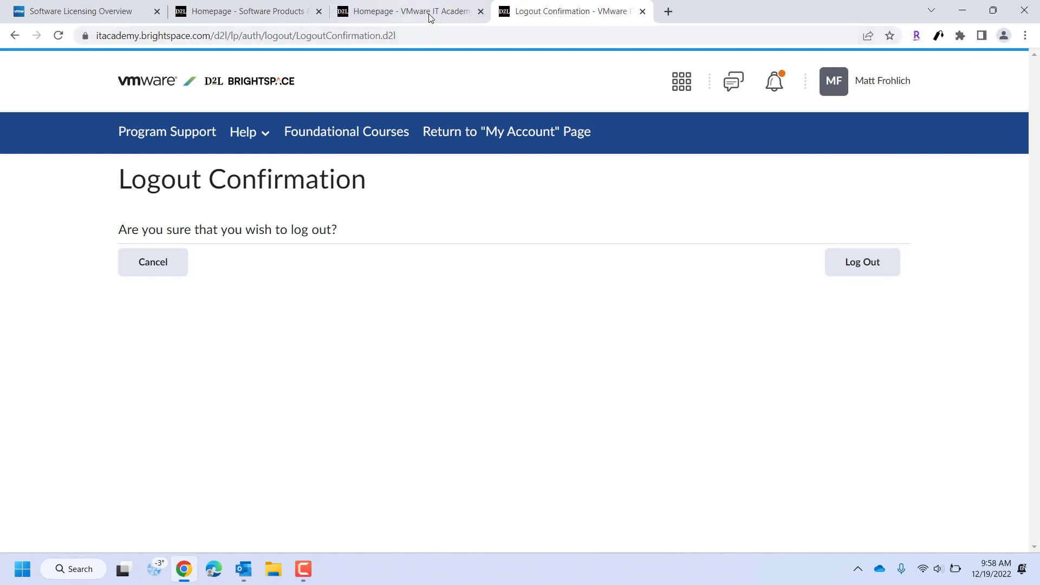
Return to itacademy.vmware.com, enter through the student login and dismiss the welcome guide.
left_click(419, 34)
type("itacademy.vmware.com")
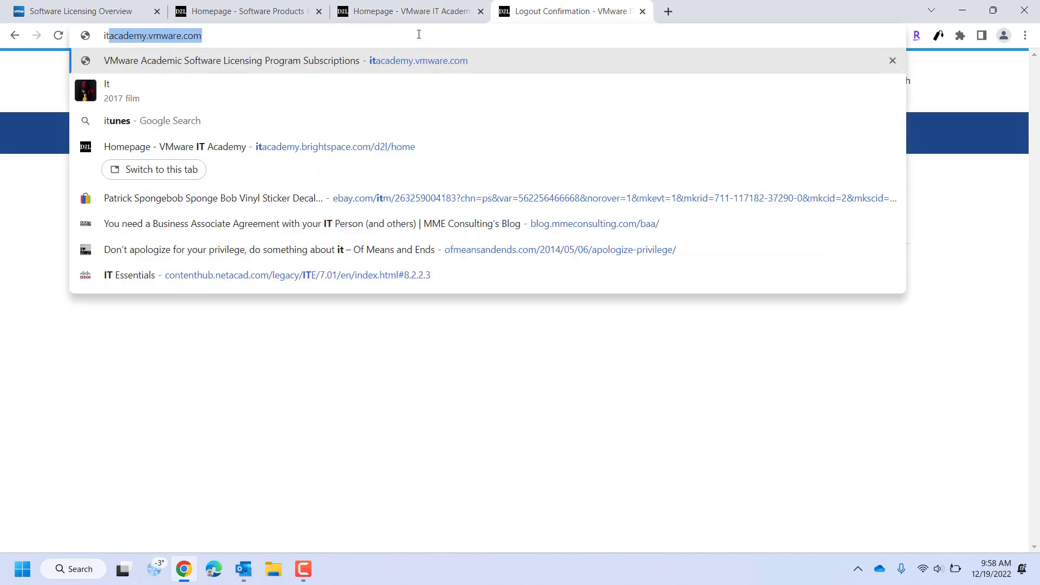
key("Return")
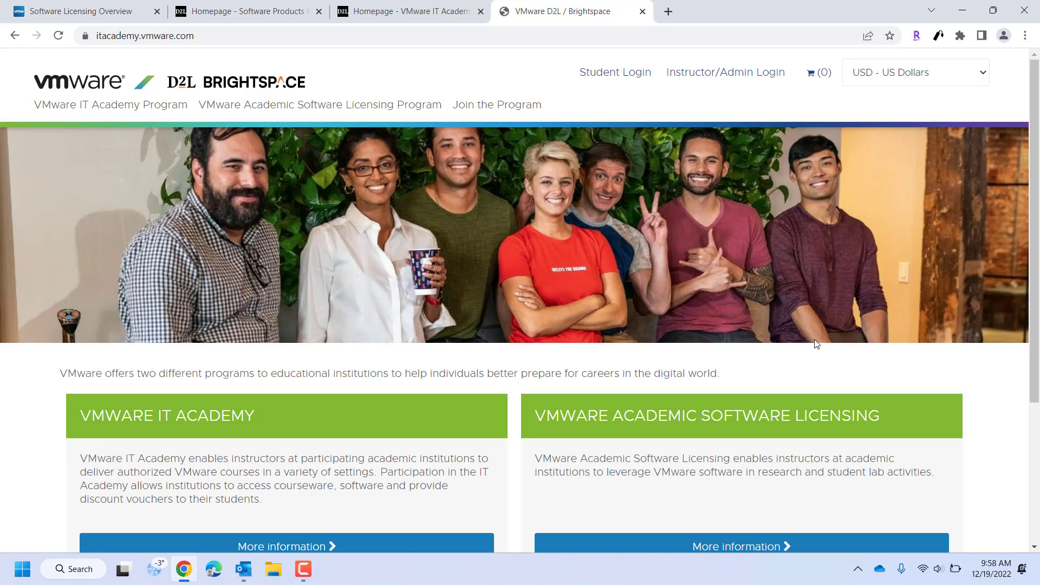
left_click(634, 81)
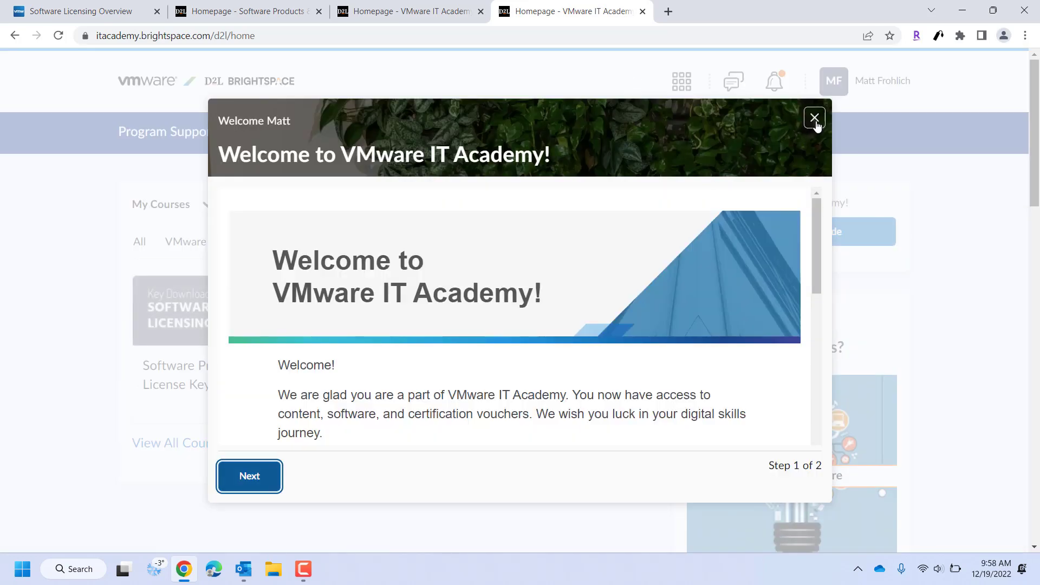
left_click(814, 119)
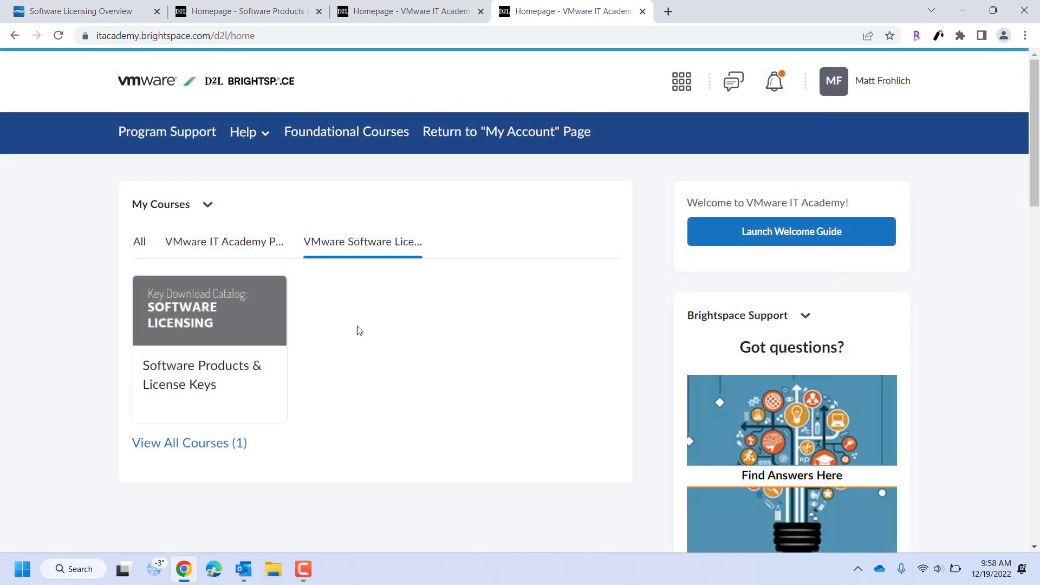
Open the Software Products & License Keys course and follow its direct download link for VMware Workstation Pro 17.
left_click(205, 382)
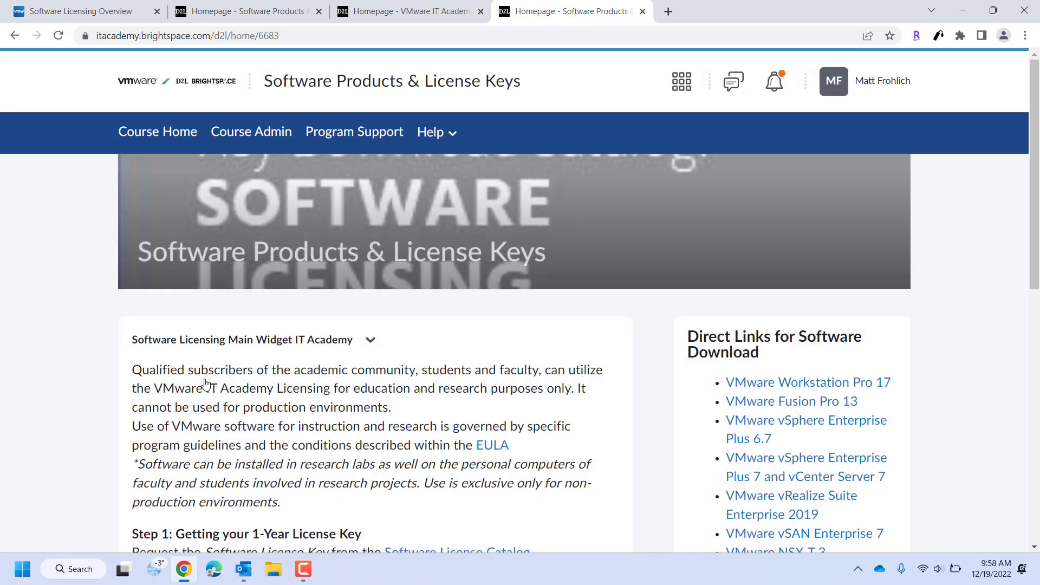
scroll(700, 385, "down", 2)
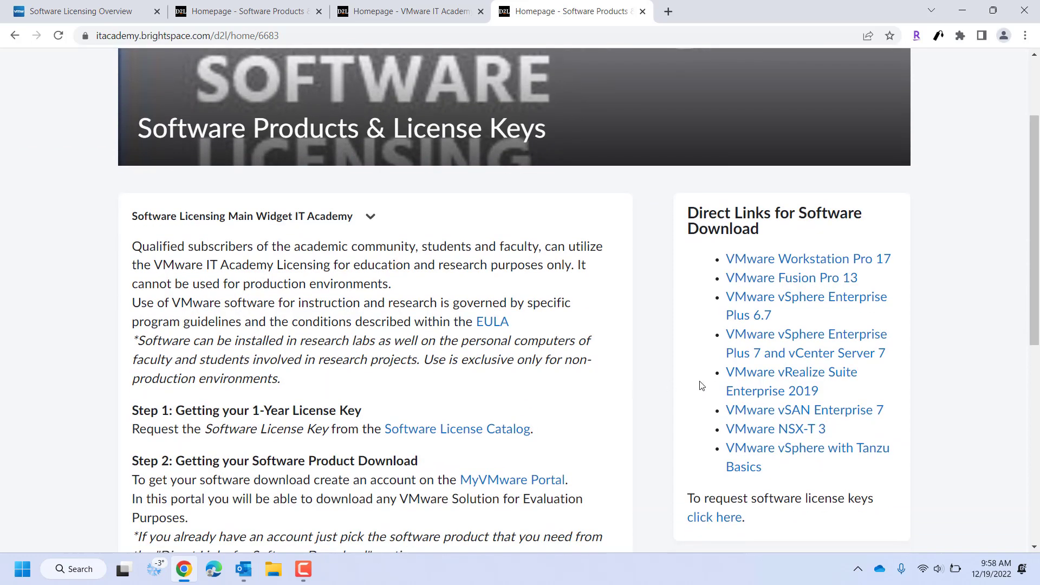
scroll(700, 385, "down", 1)
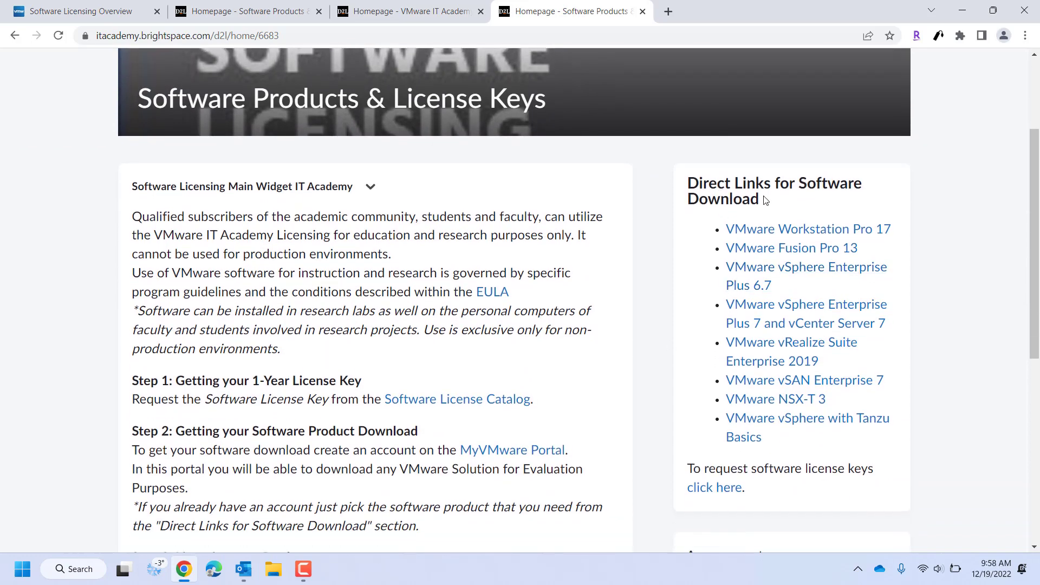
scroll(766, 201, "down", 1)
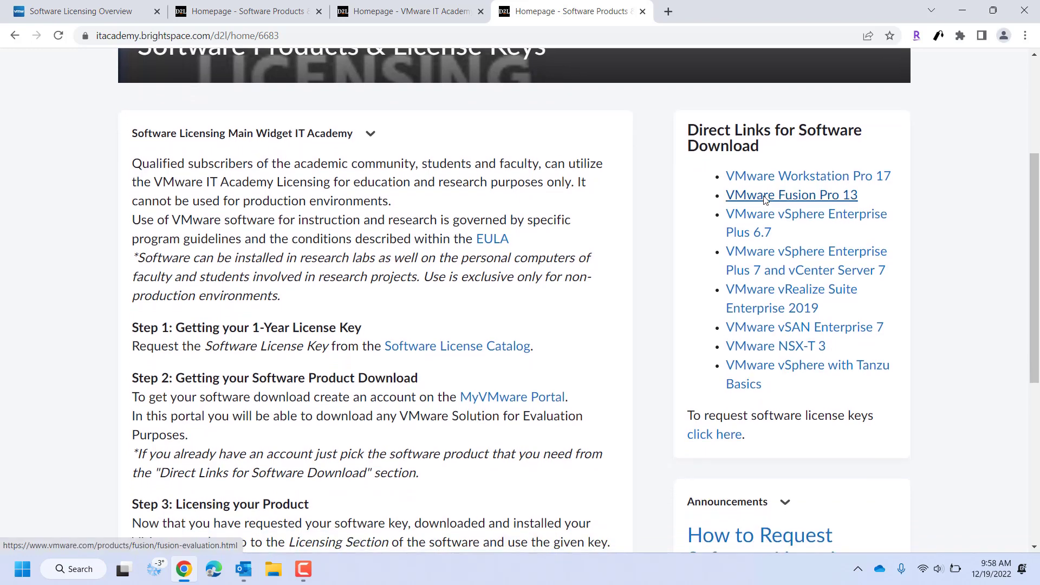
left_click(800, 184)
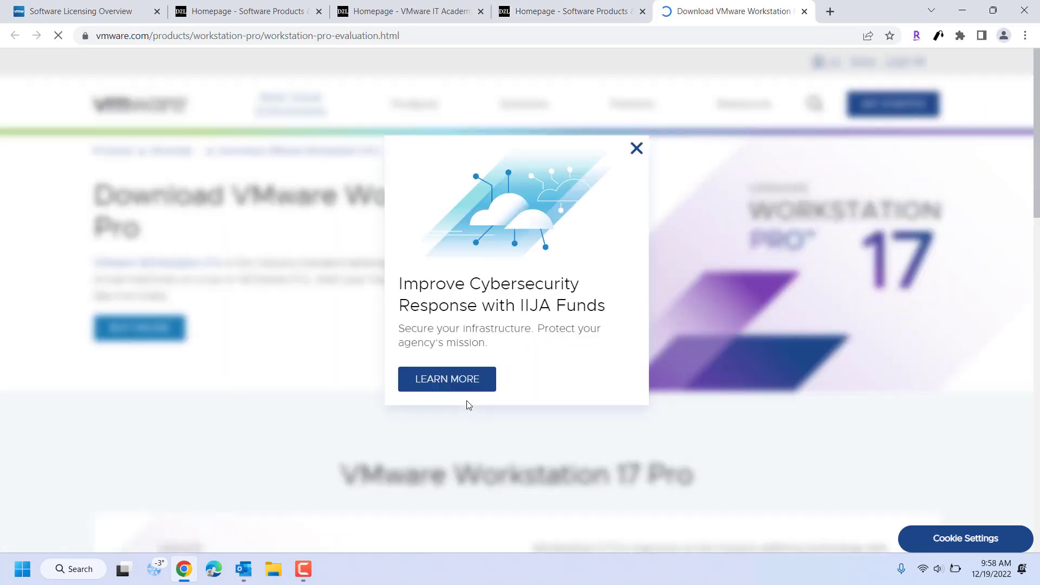
Dismiss the promotional pop-up, download Workstation 17 Pro for Windows and set the installer to open when the download completes.
left_click(632, 153)
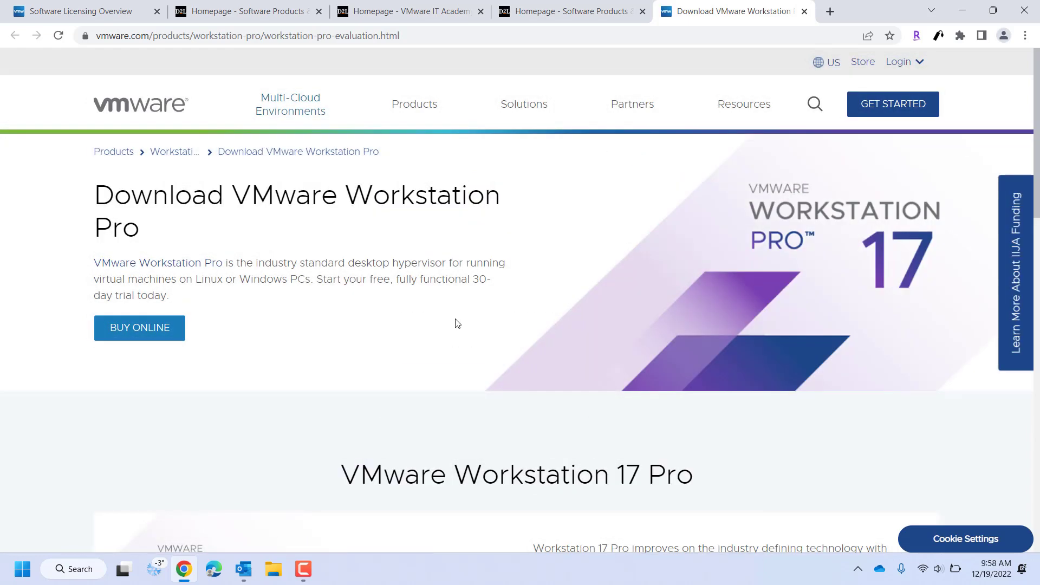
scroll(457, 324, "down", 5)
scroll(454, 323, "down", 2)
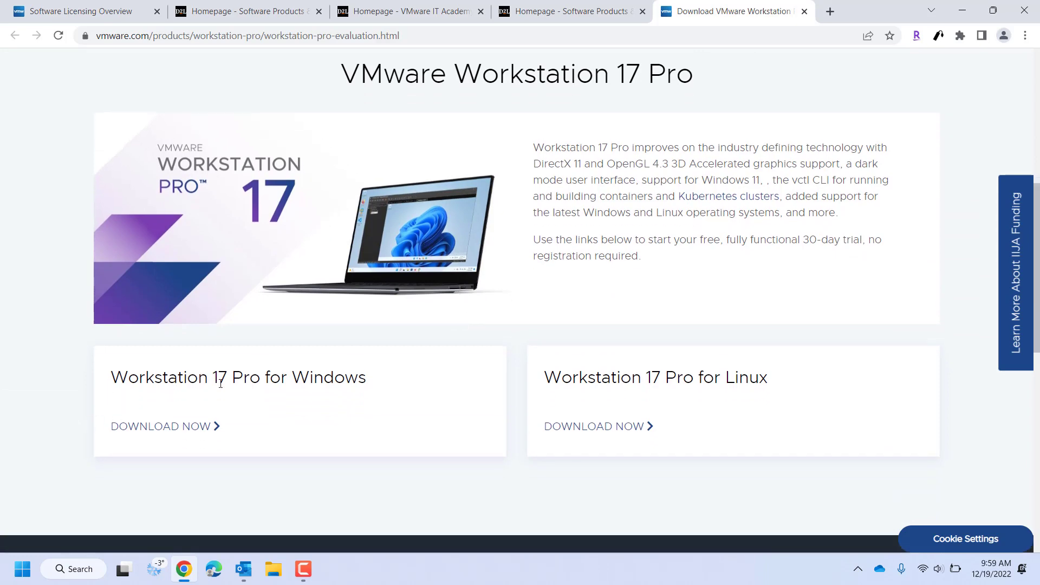
left_click(160, 431)
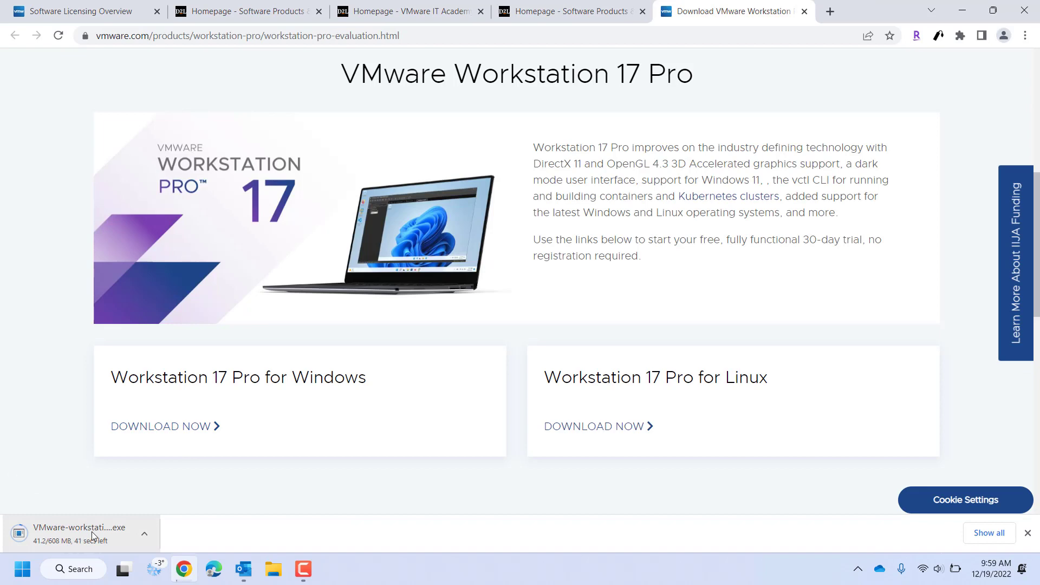
left_click(92, 531)
From the course's Software License Catalog, request a license key for VMware Workstation 17.x Pro, logging in with the existing academic account.
left_click(549, 12)
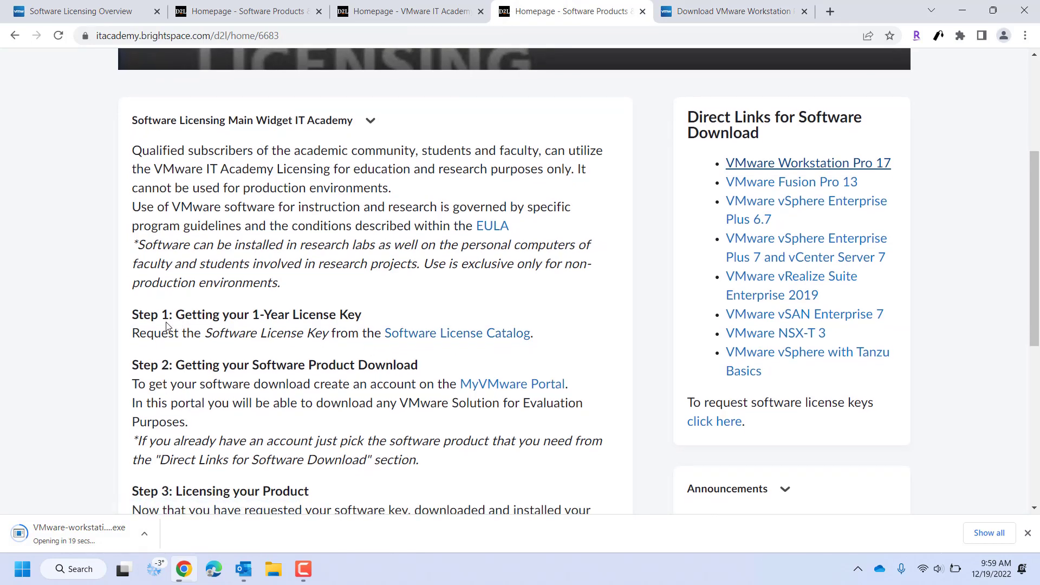
left_click(396, 334)
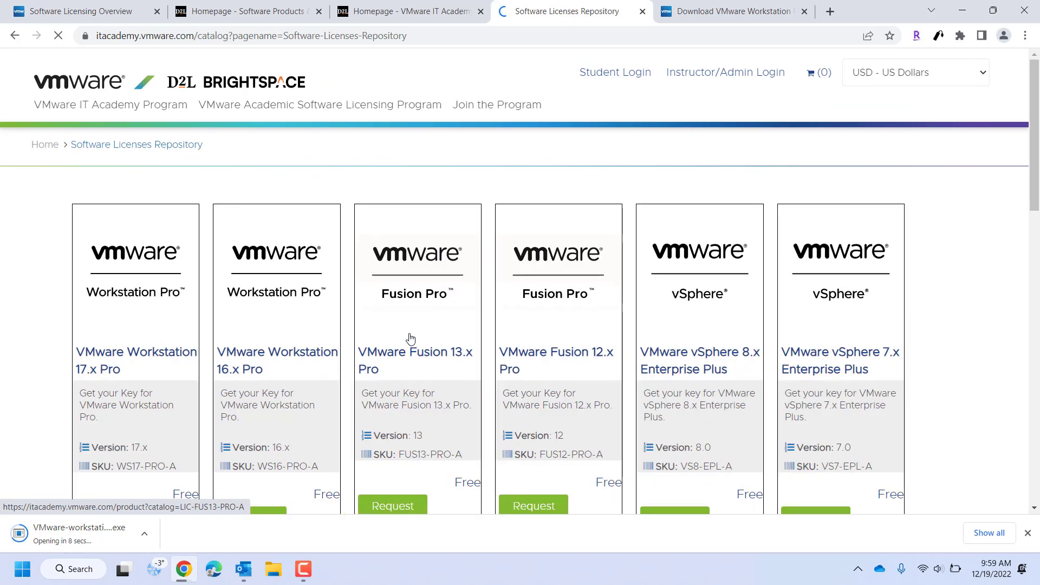
scroll(410, 339, "down", 3)
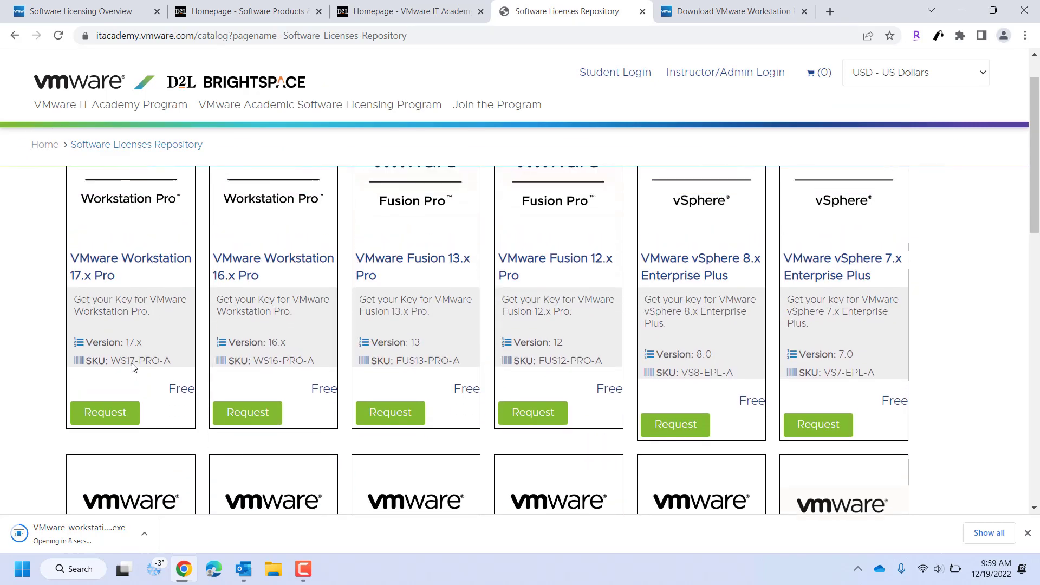
scroll(132, 361, "up", 1)
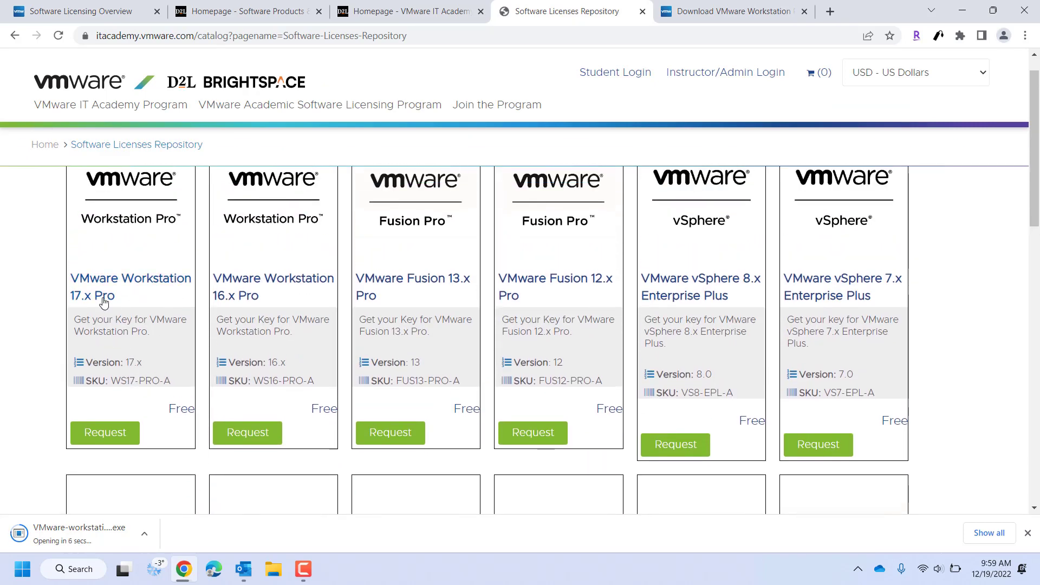
left_click(95, 431)
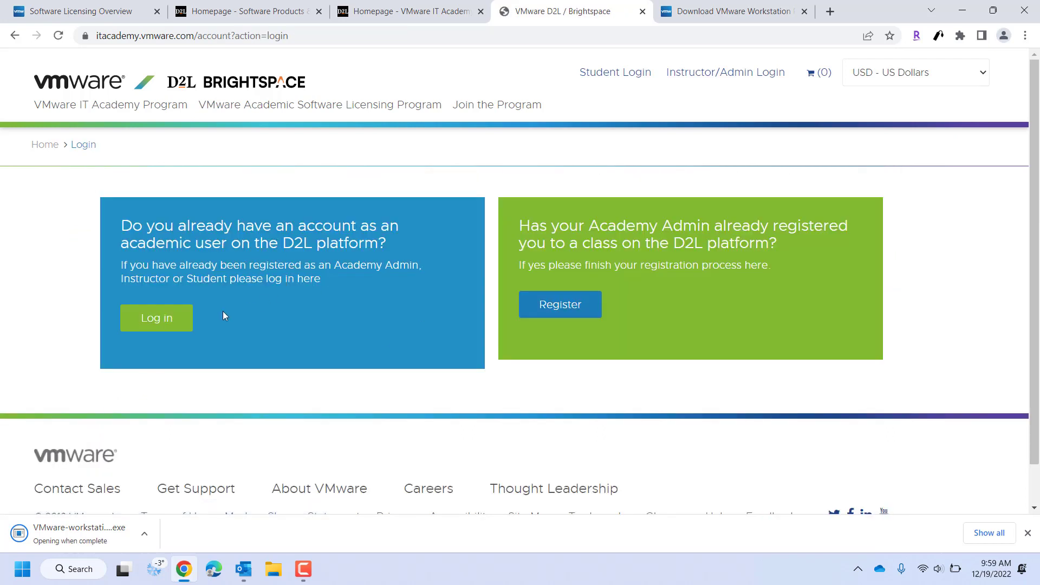
left_click(163, 321)
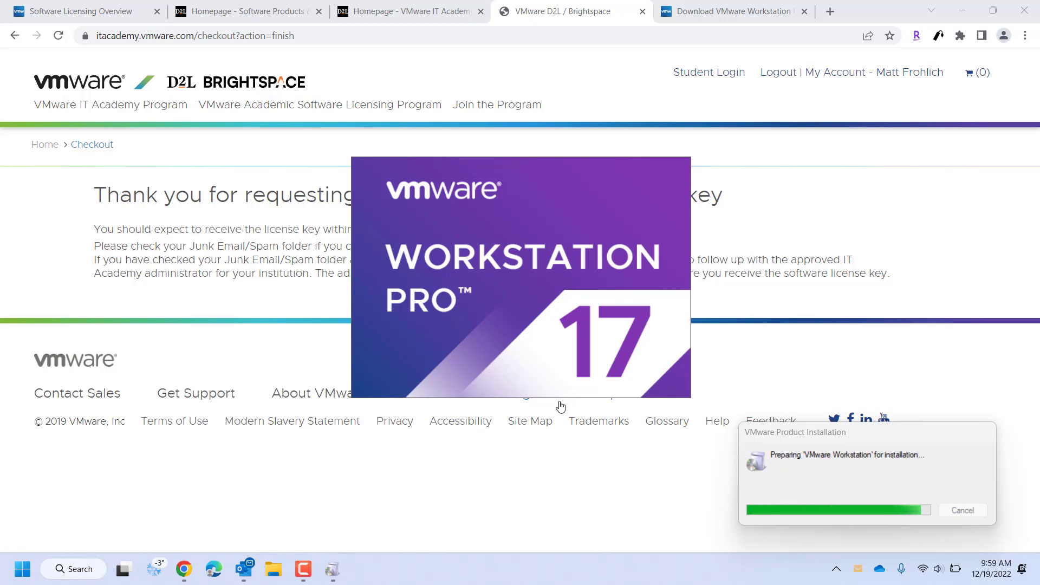
left_click(252, 349)
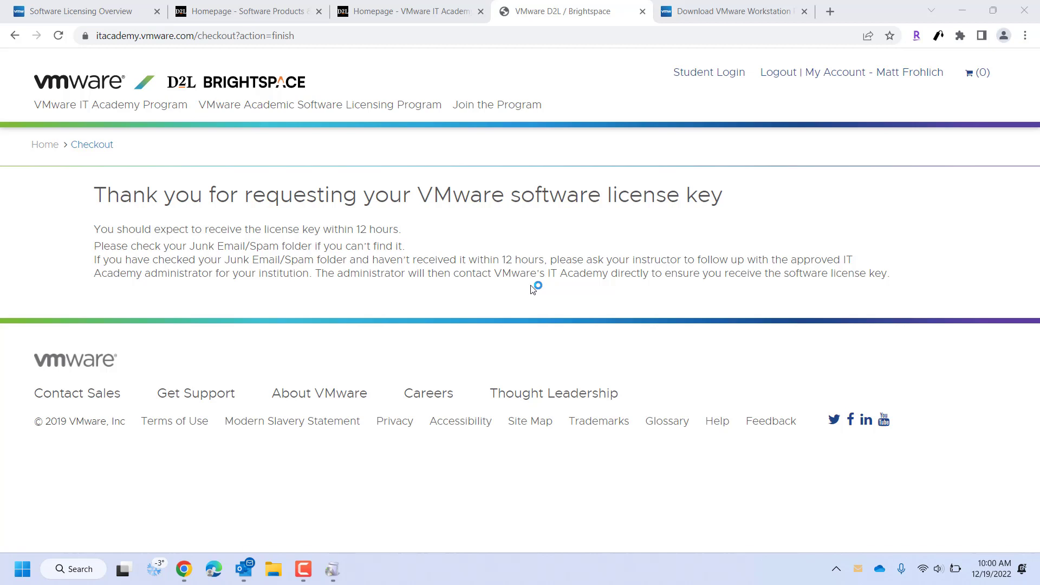
left_click(331, 567)
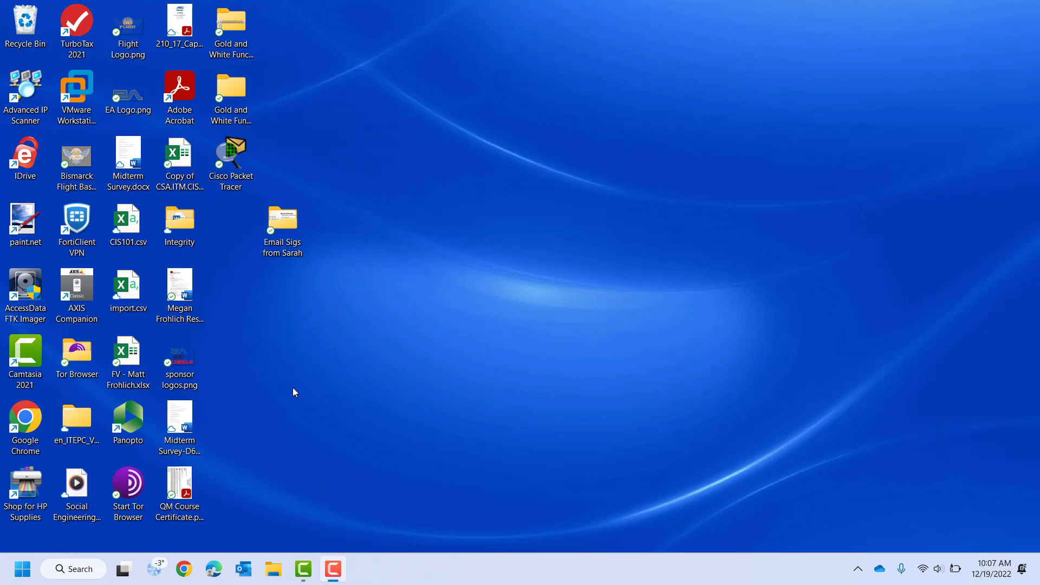
Launch the VMware-workstation-full-17.0.0 installer from the Downloads folder and close the folder window while setup loads.
left_click(273, 567)
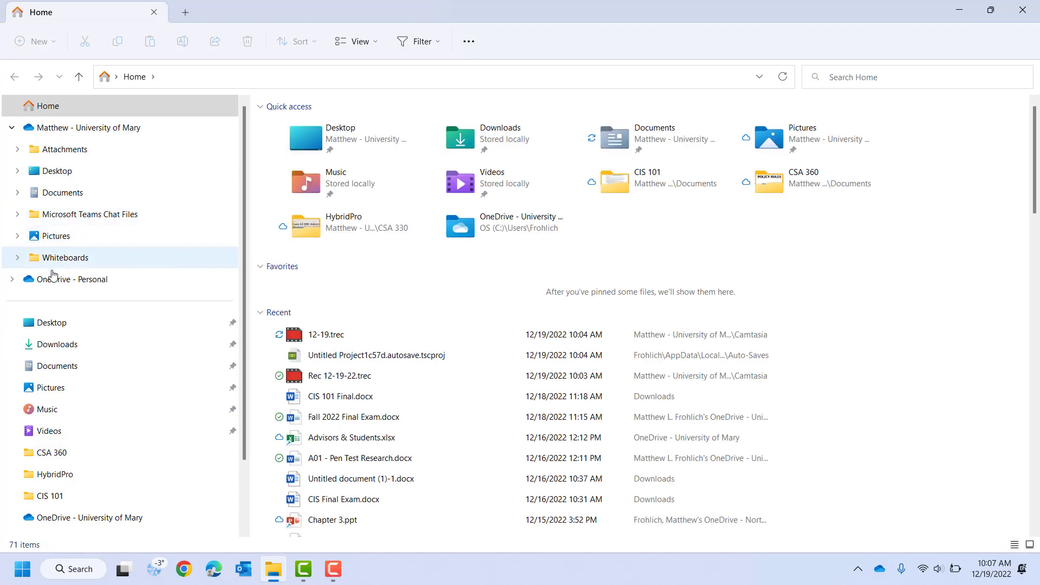
left_click(64, 349)
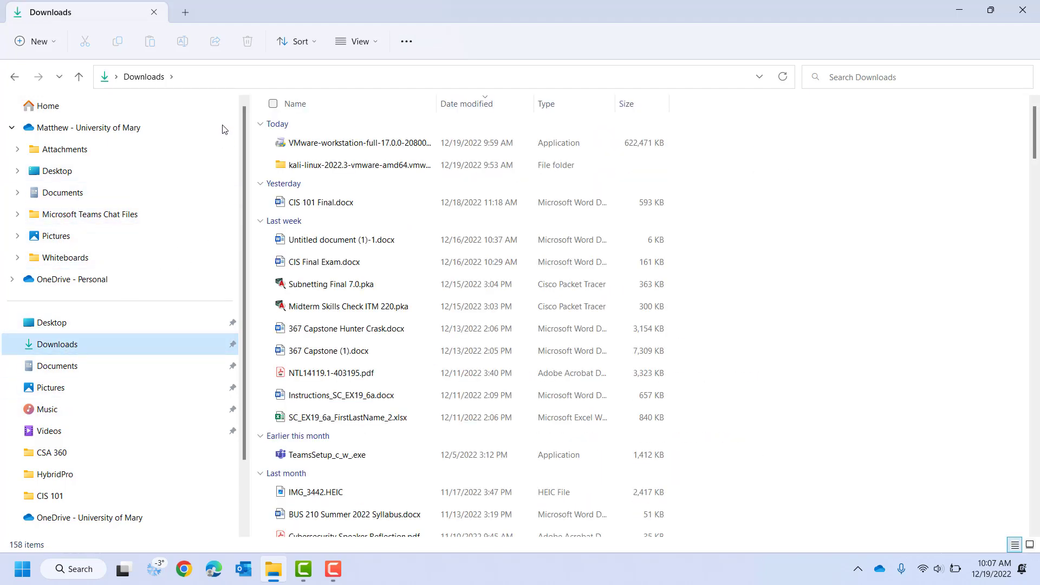
key("F9")
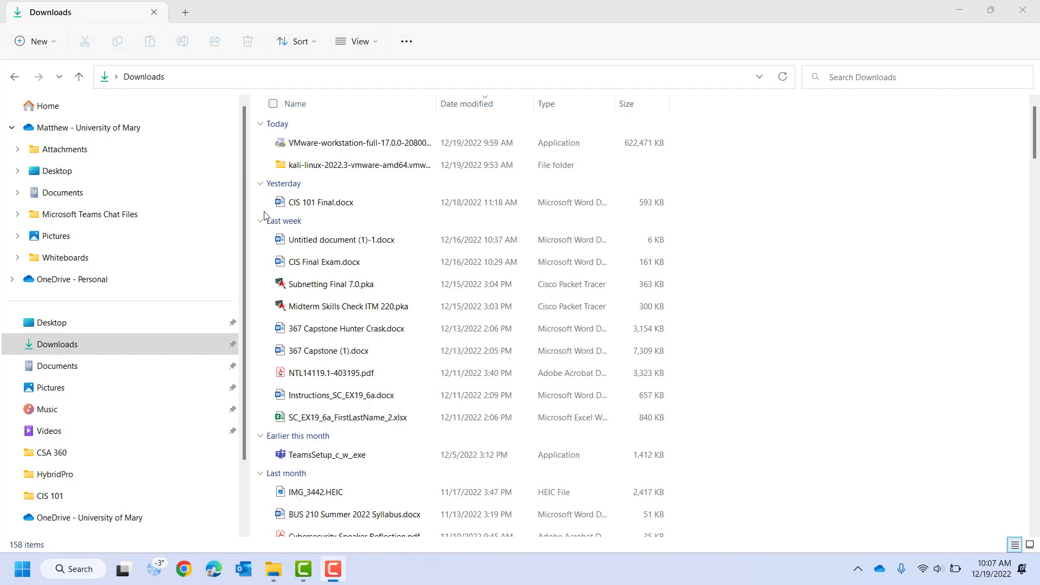
left_click(351, 147)
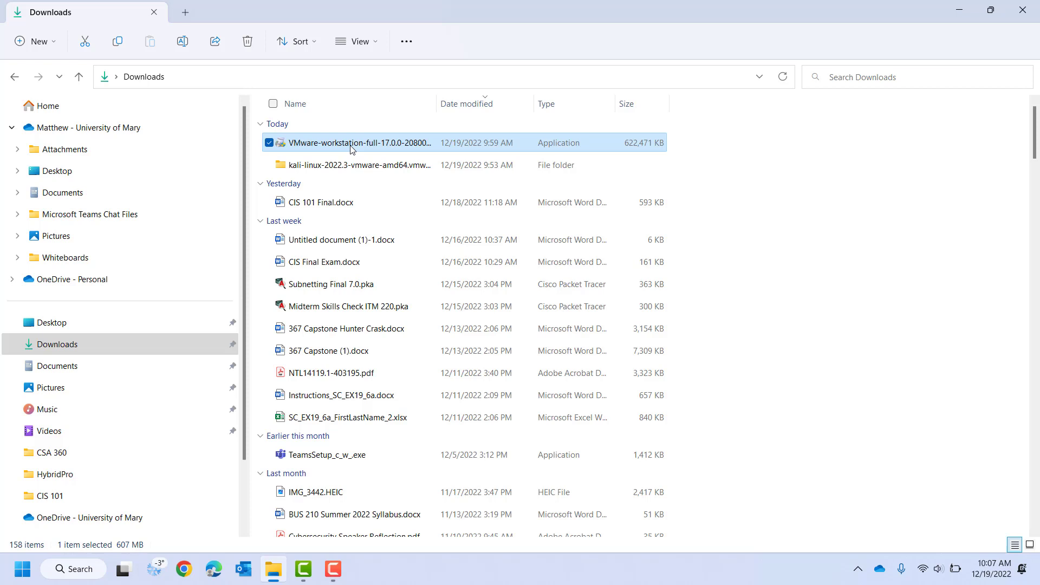
double_click(351, 143)
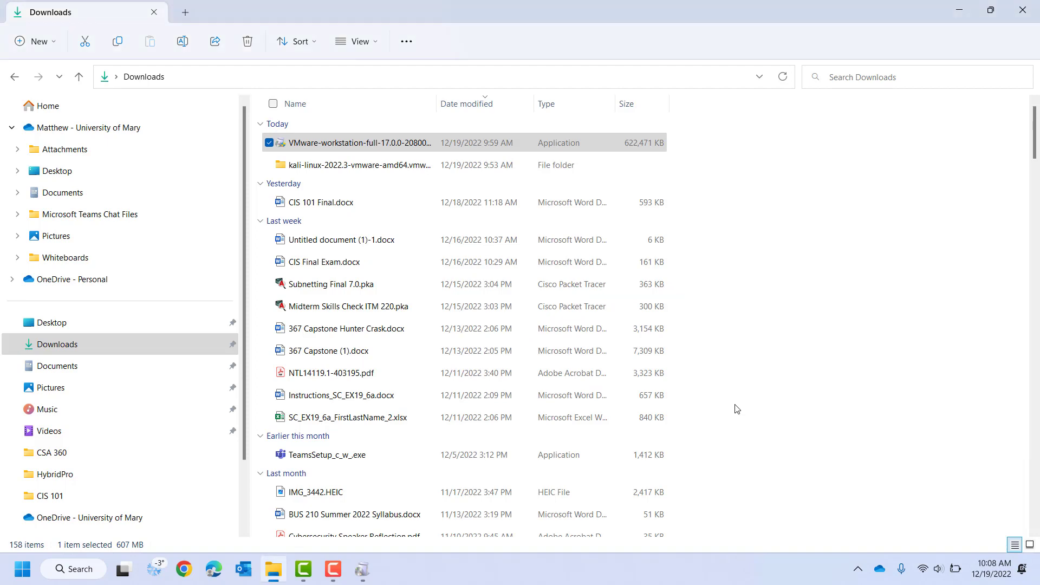
left_click(1033, 4)
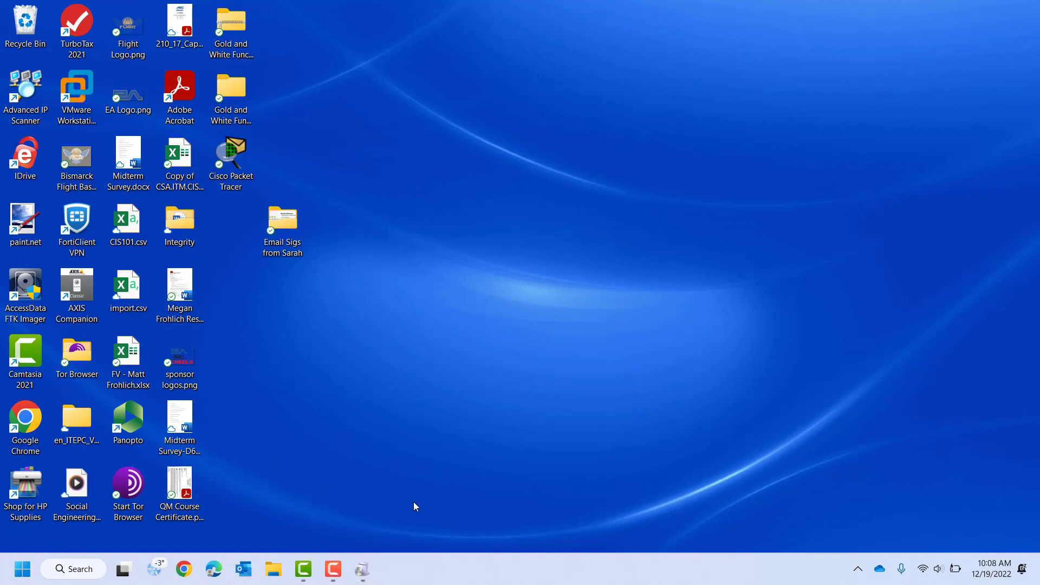
mouse_move(361, 581)
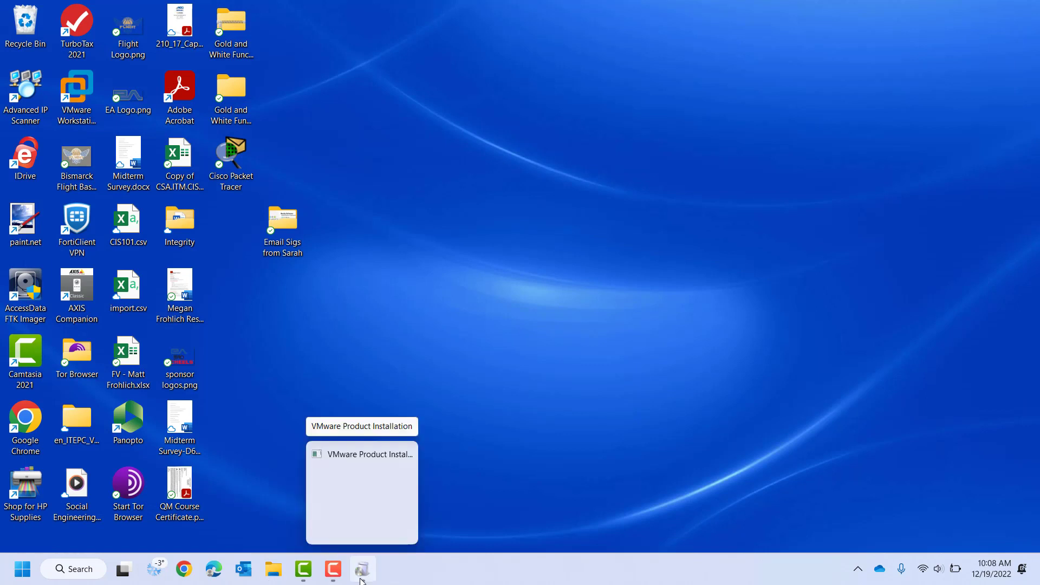
left_click(418, 505)
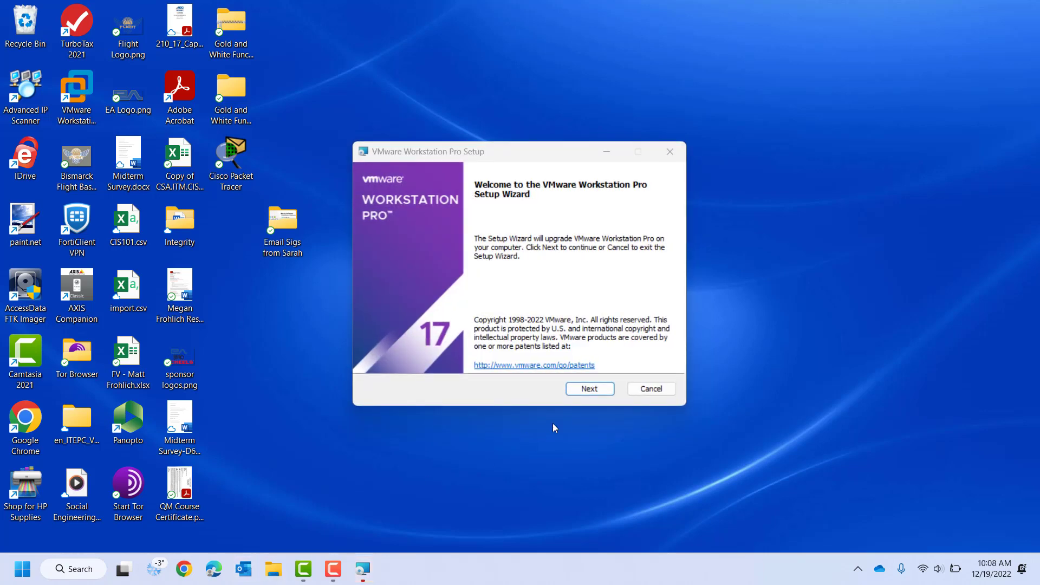
Accept the end-user license agreement in the setup wizard and enable automatic installation of Windows Hypervisor Platform (WHP).
left_click(589, 389)
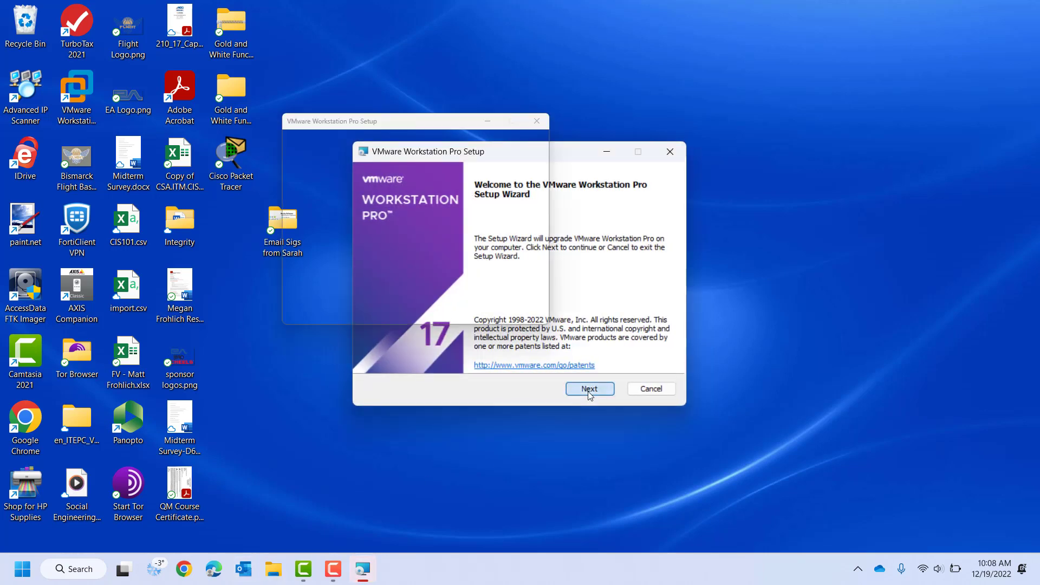
left_click(498, 359)
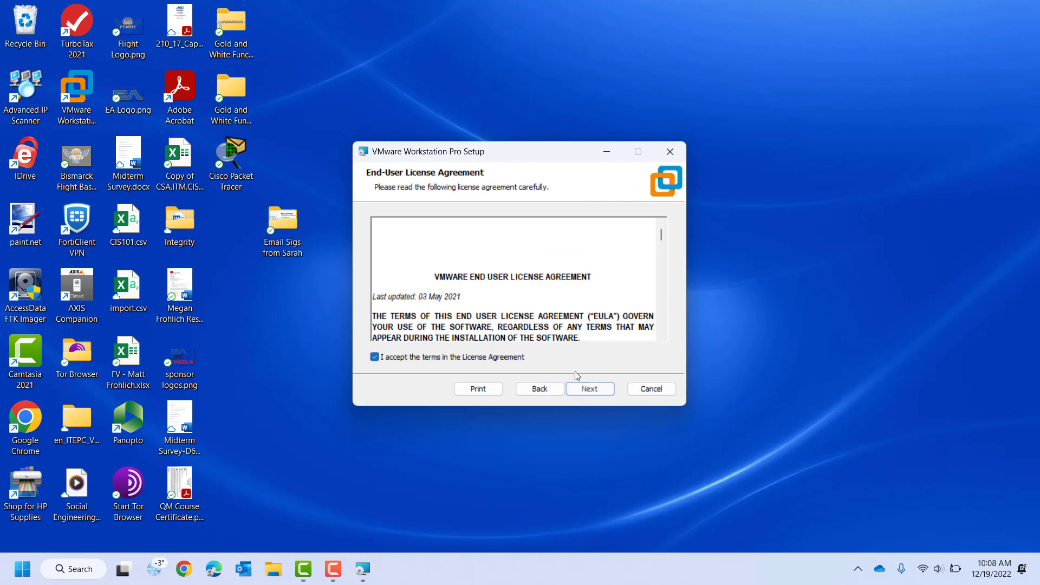
left_click(586, 391)
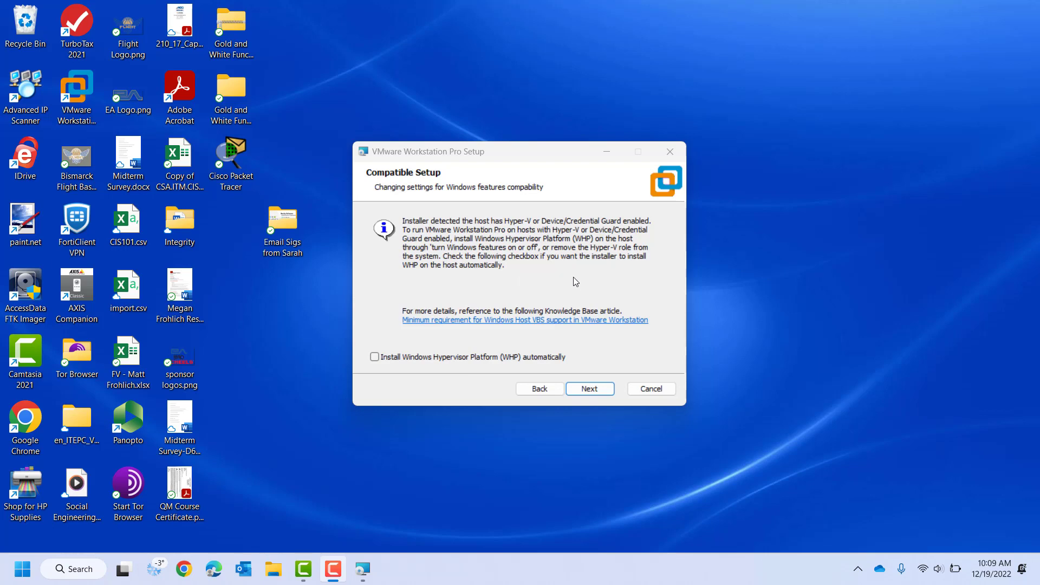
left_click(382, 358)
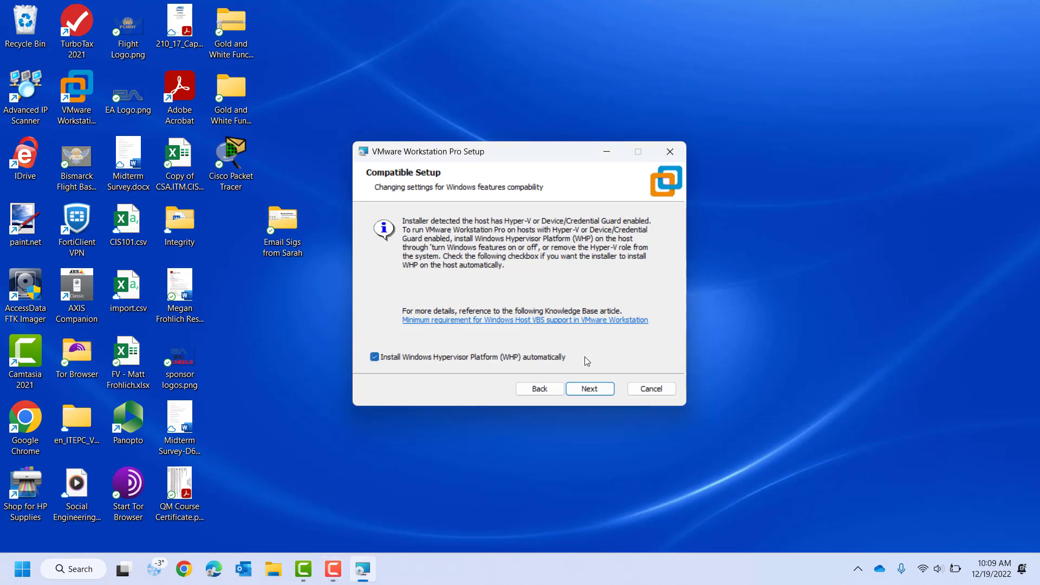
Include the Enhanced Keyboard Driver, keep the default user experience and shortcut options, and start installing VMware Workstation Pro.
left_click(596, 396)
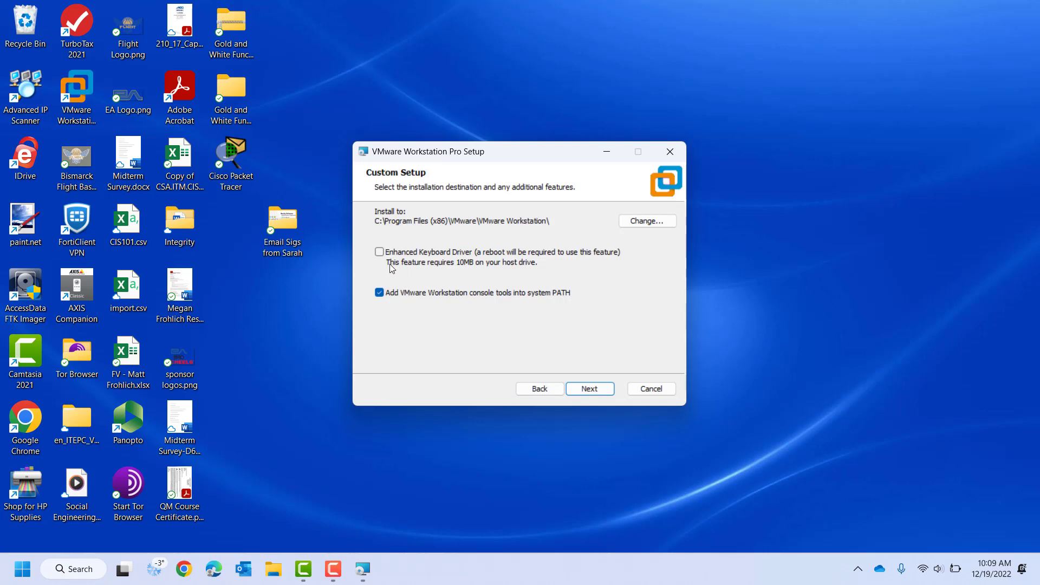
left_click(379, 252)
left_click(603, 391)
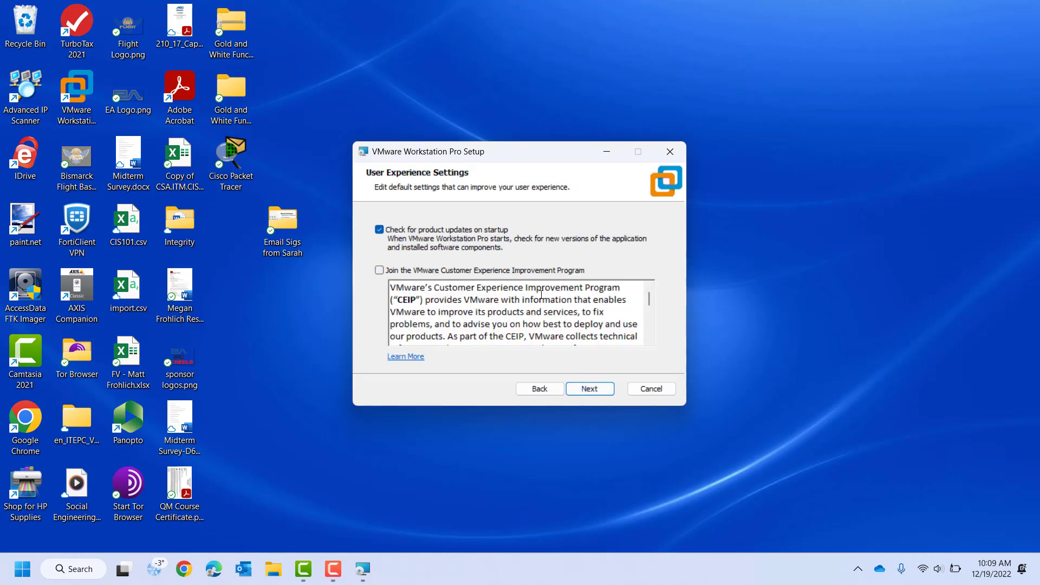
left_click(591, 389)
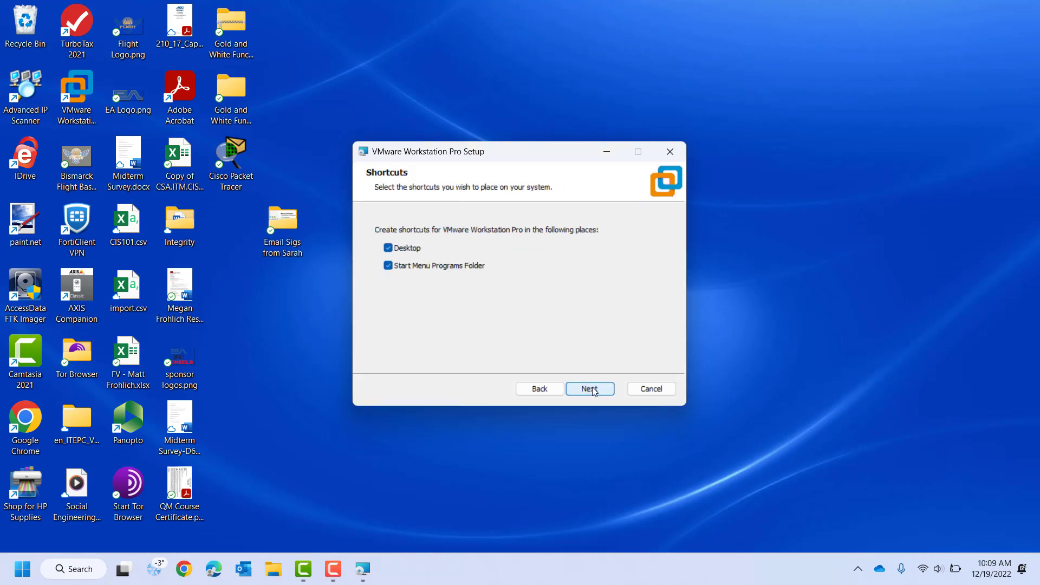
left_click(590, 389)
left_click(594, 391)
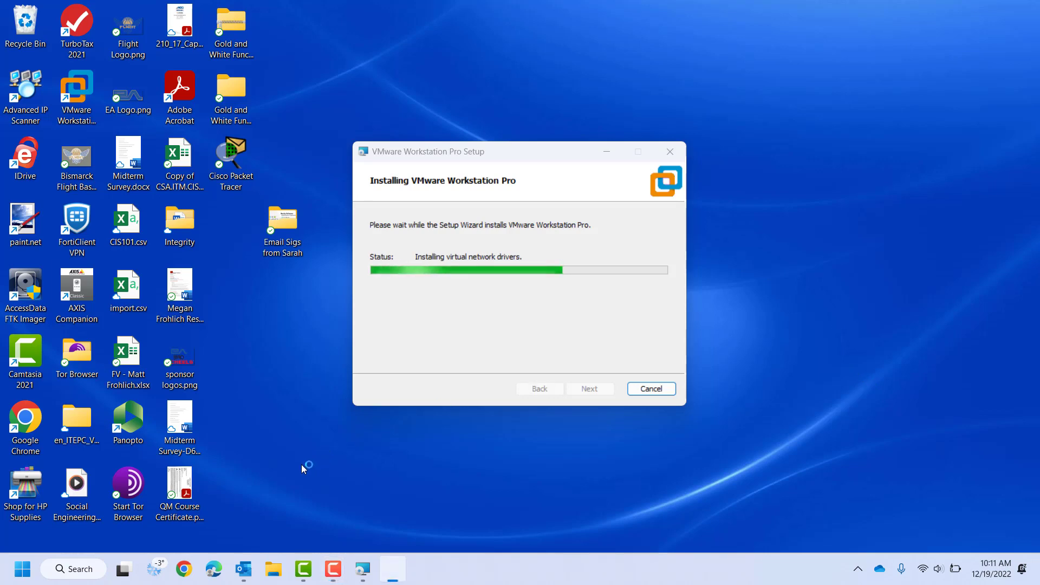
Switch to Chrome, search for "azure for education", open the Azure Dev Tools for Teaching site and dismiss the Rakuten pop-up.
left_click(190, 564)
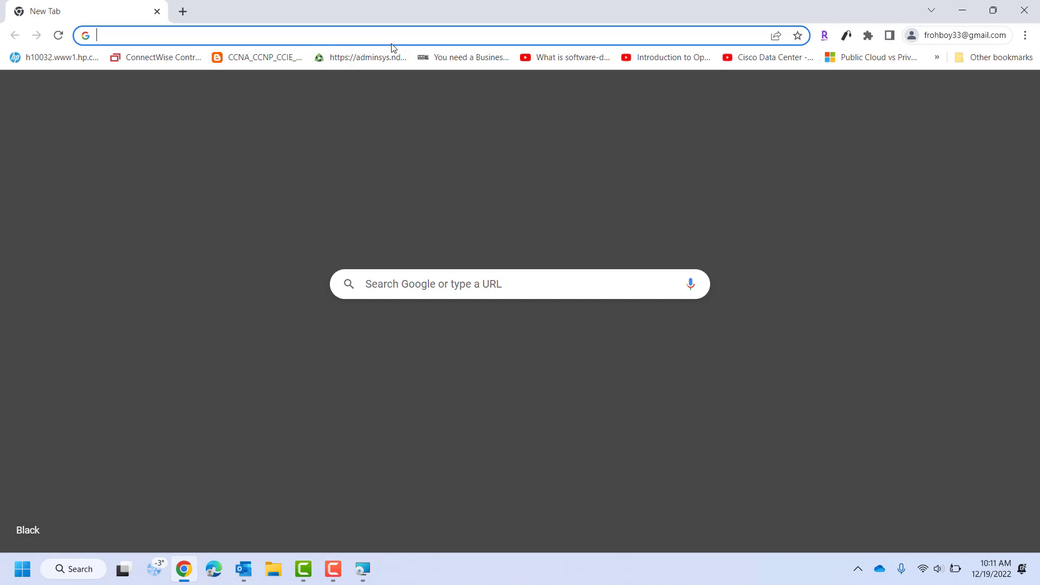
left_click(391, 44)
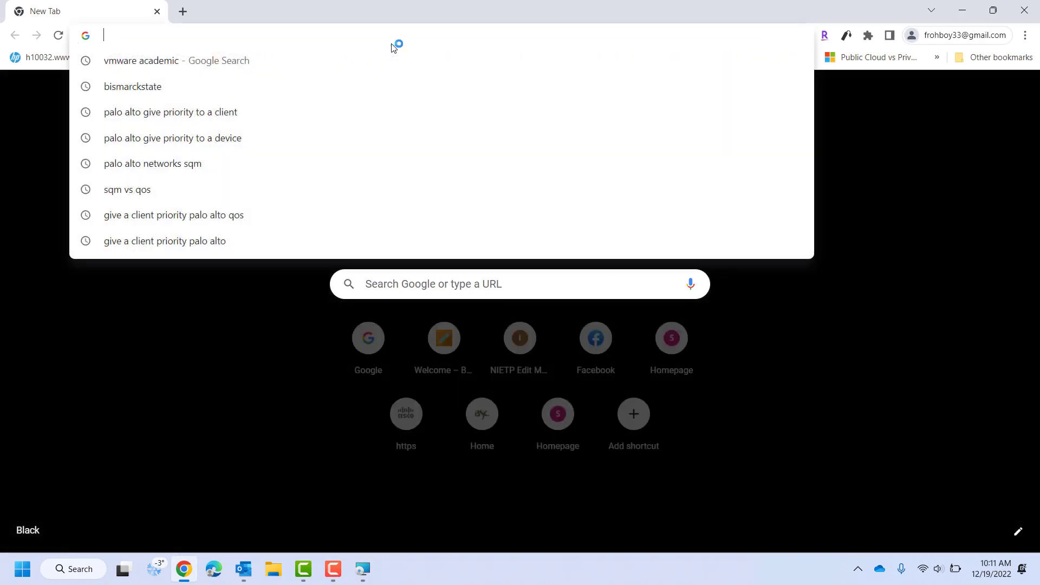
type("azure ")
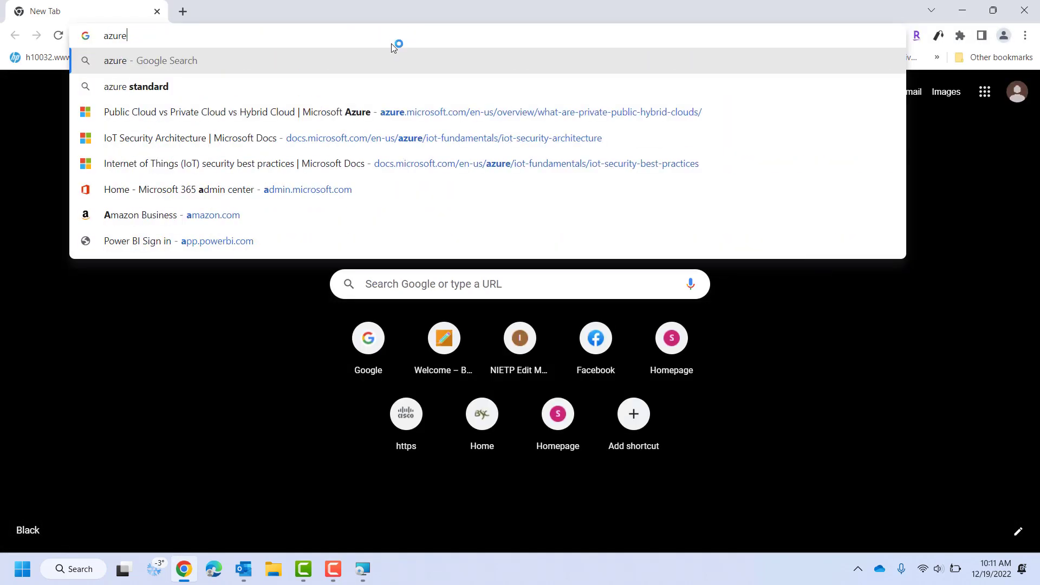
type("for education")
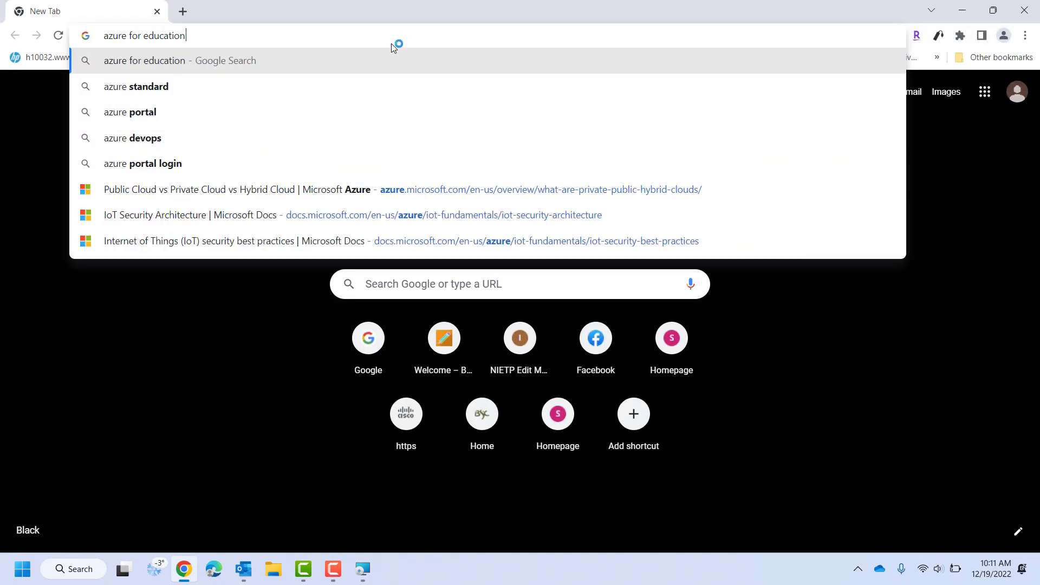
key("Return")
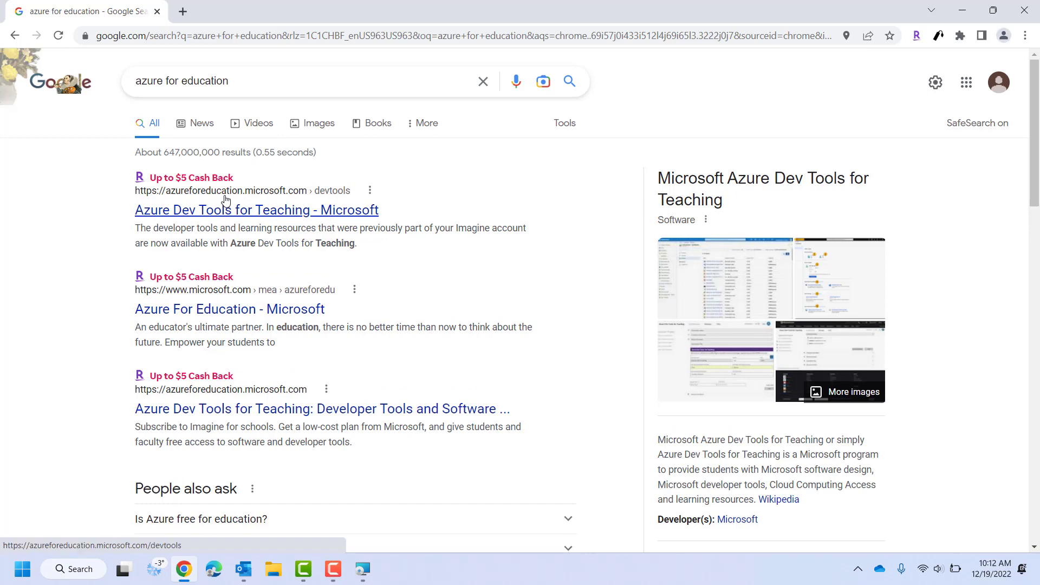
left_click(257, 210)
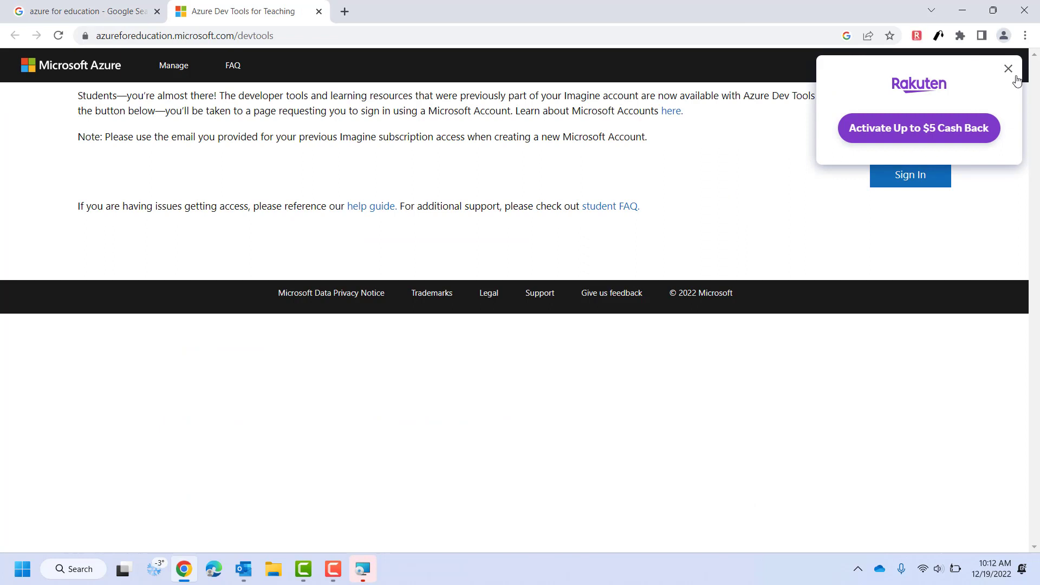
left_click(1008, 69)
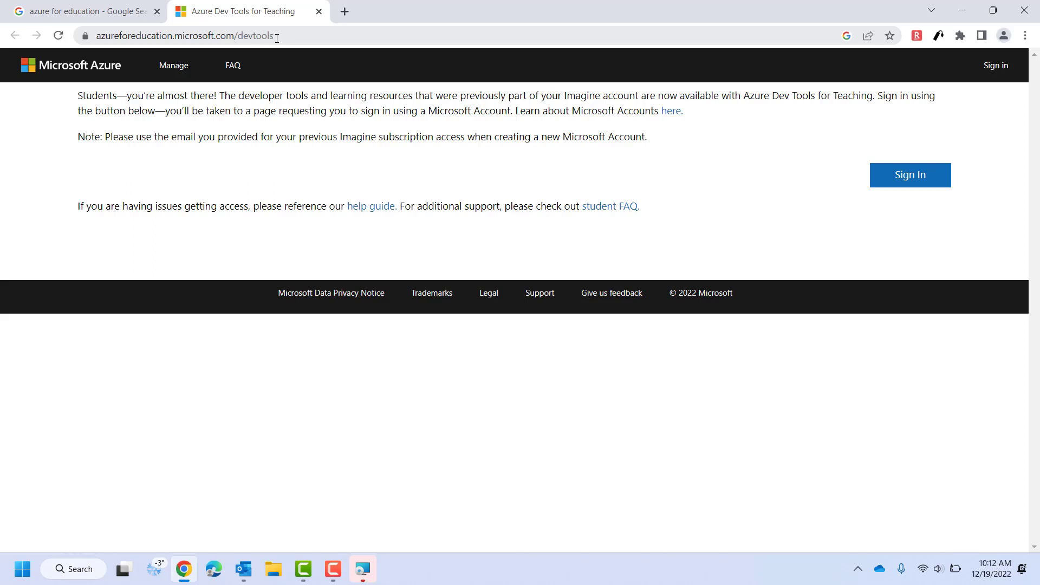
Sign in to Azure Dev Tools for Teaching with the university account, entering the account password and updating the password saved in the browser.
left_click(900, 175)
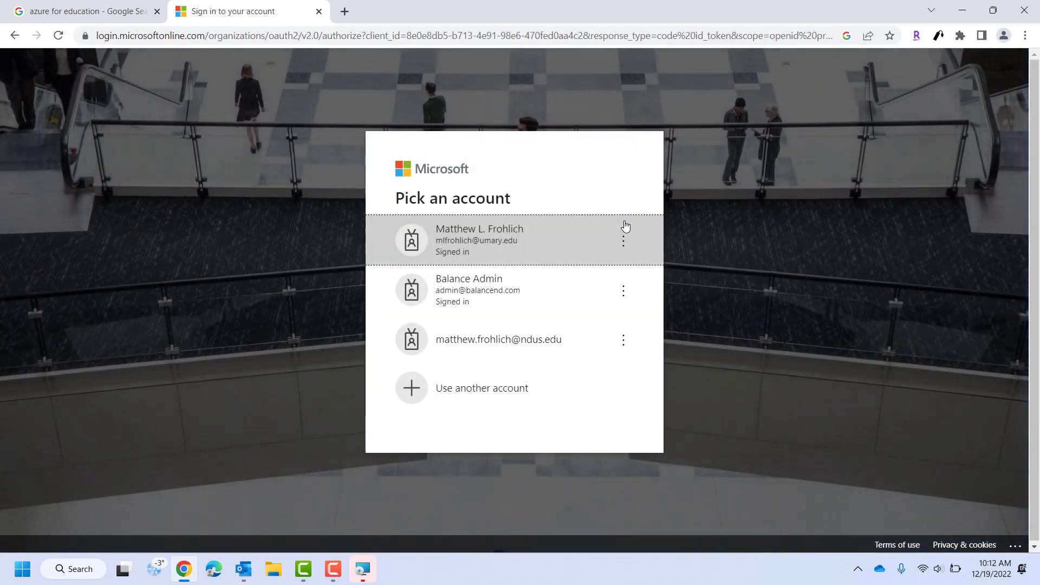
left_click(486, 245)
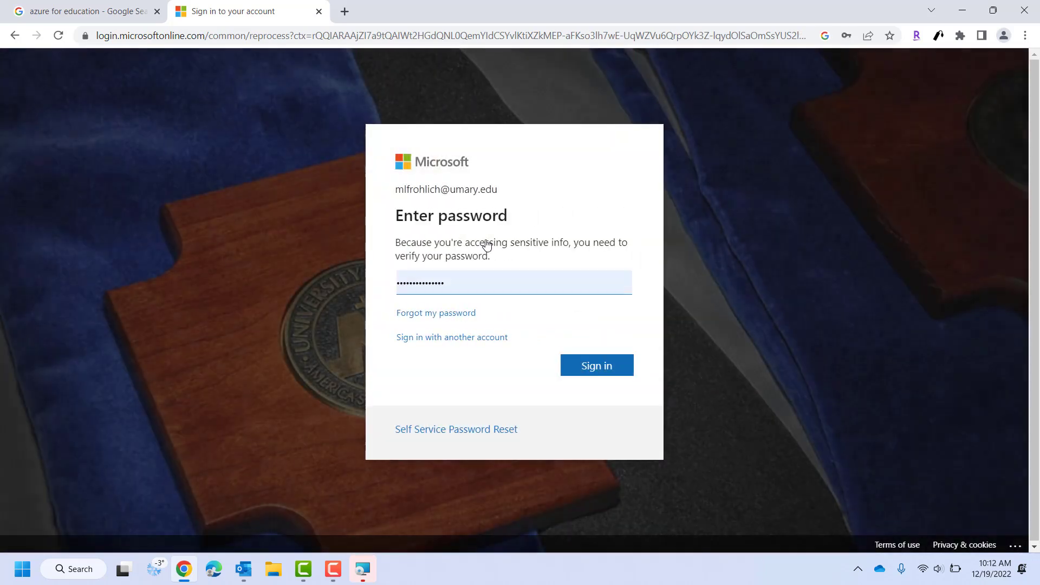
left_click(609, 373)
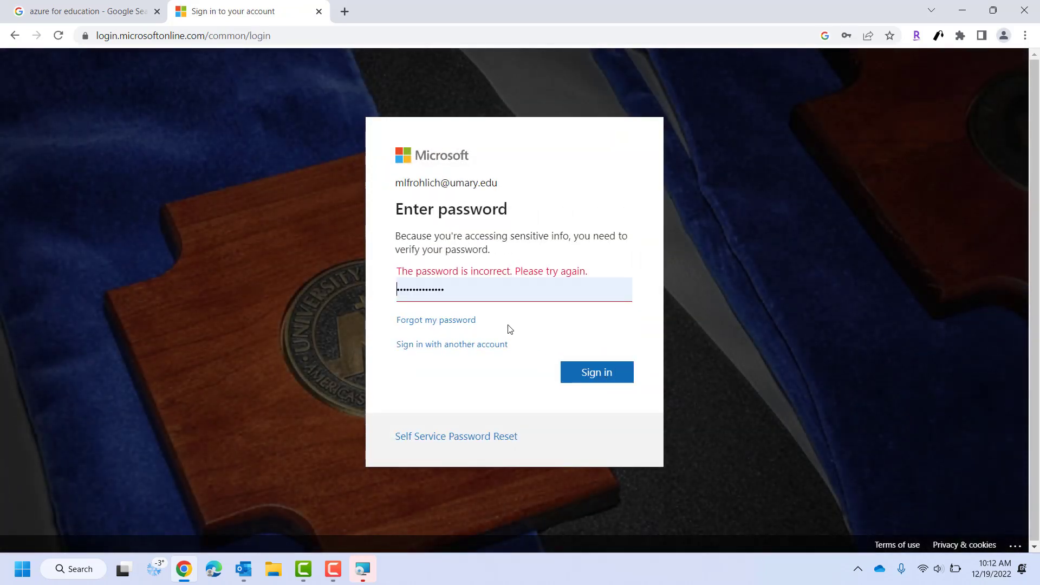
left_click(498, 294)
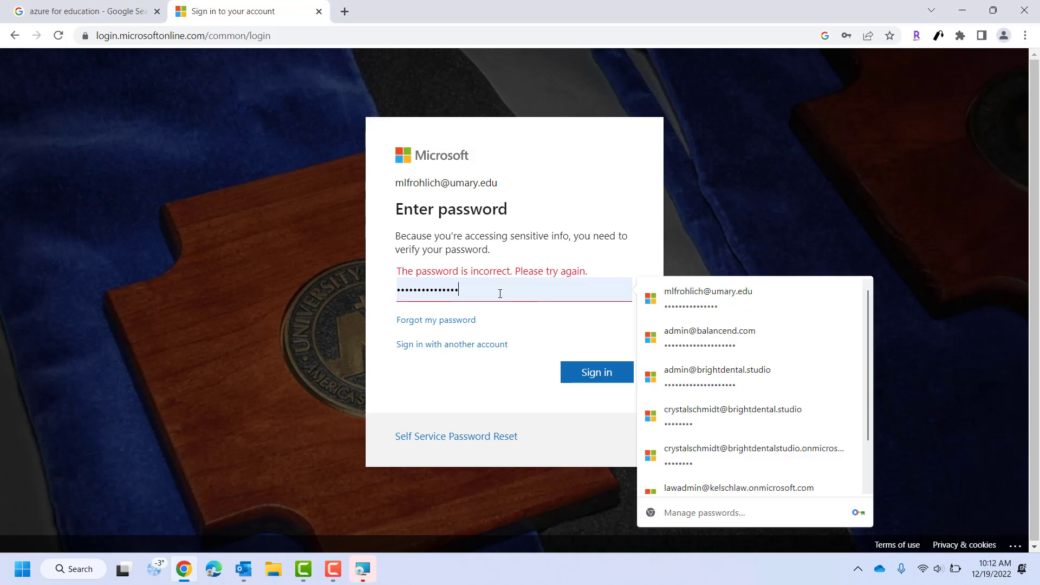
key("ctrl+a")
type("*********")
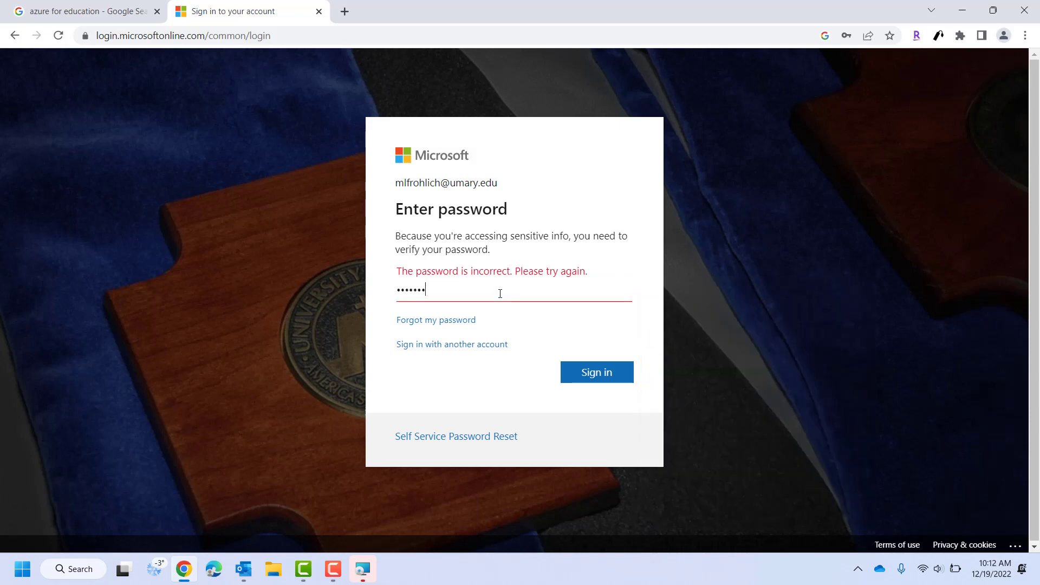
type("******")
key("Return")
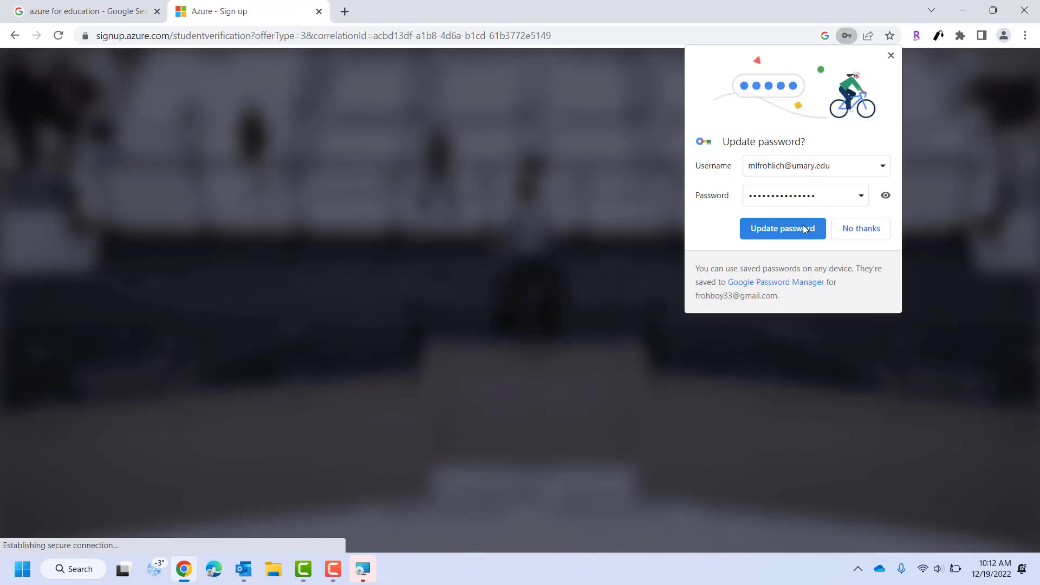
left_click(802, 228)
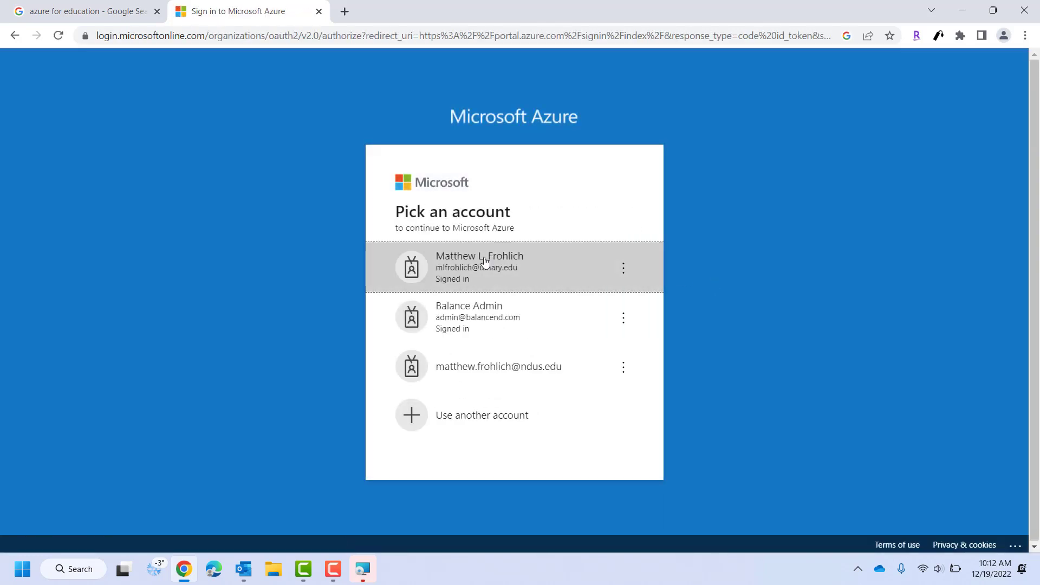
left_click(484, 261)
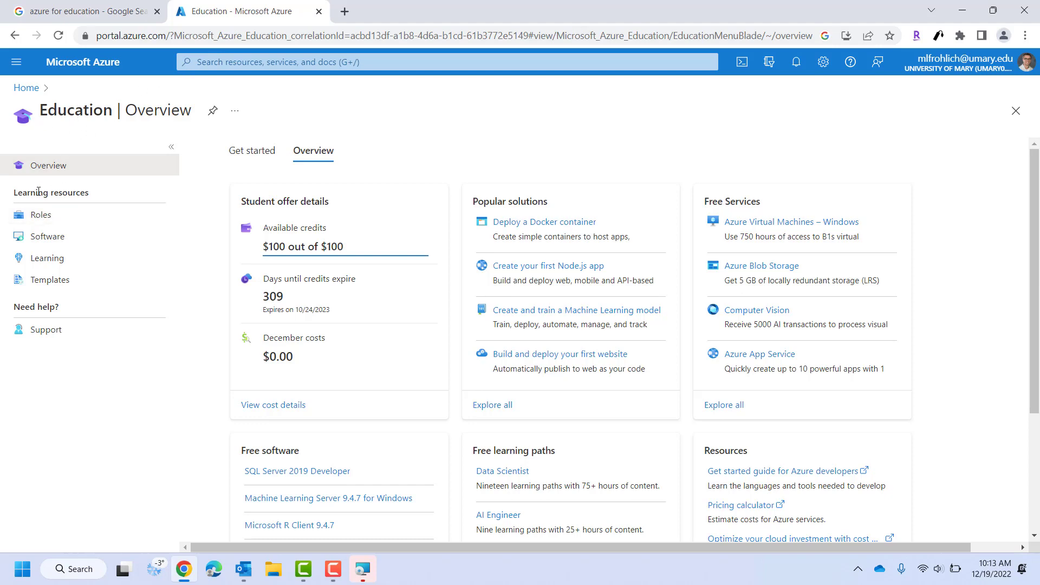
Find Windows Server 2022 Standard in the Education software list and download it.
left_click(36, 237)
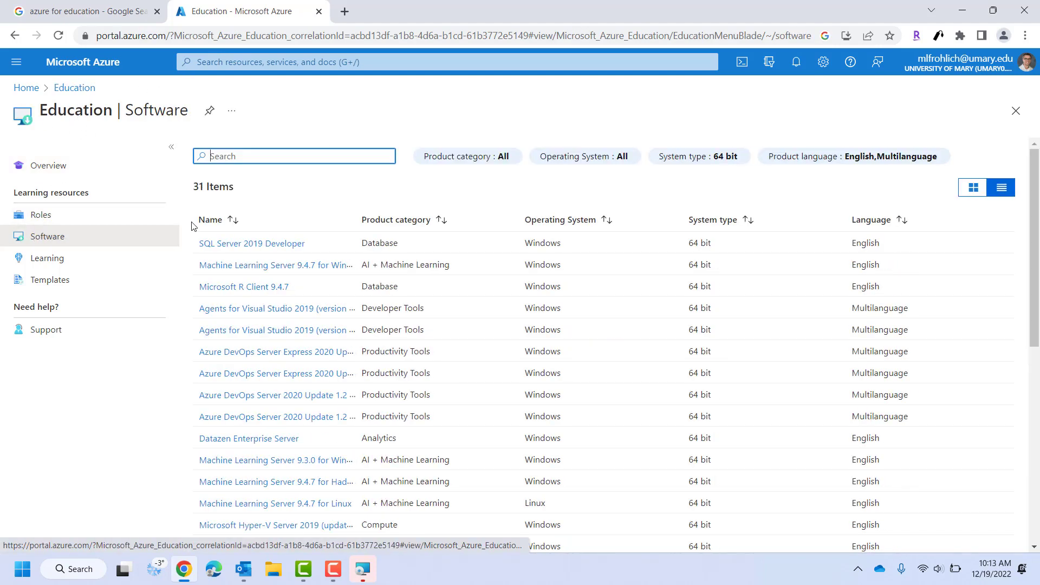
scroll(276, 265, "down", 3)
scroll(277, 264, "down", 2)
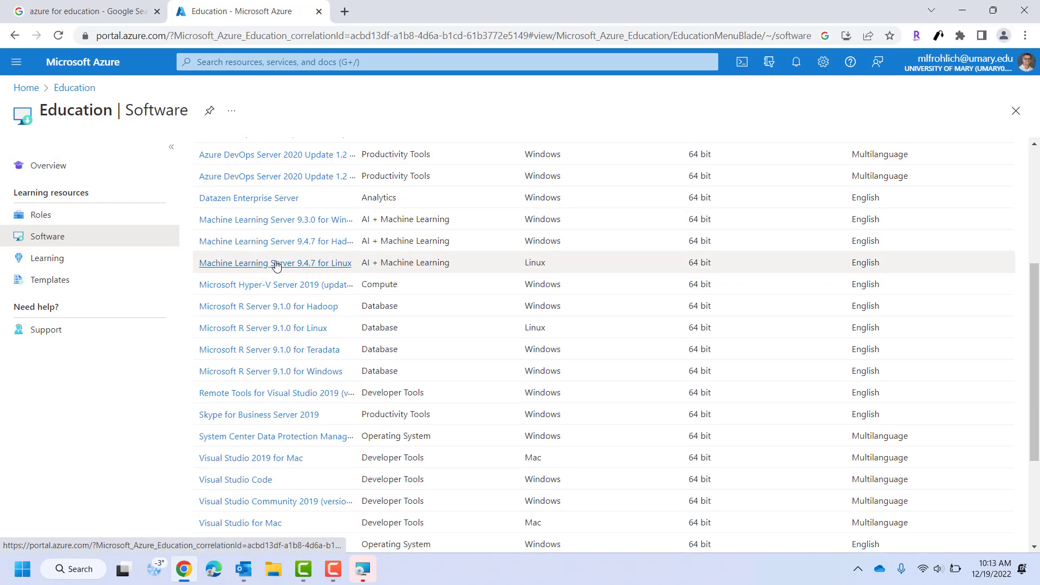
scroll(277, 265, "down", 3)
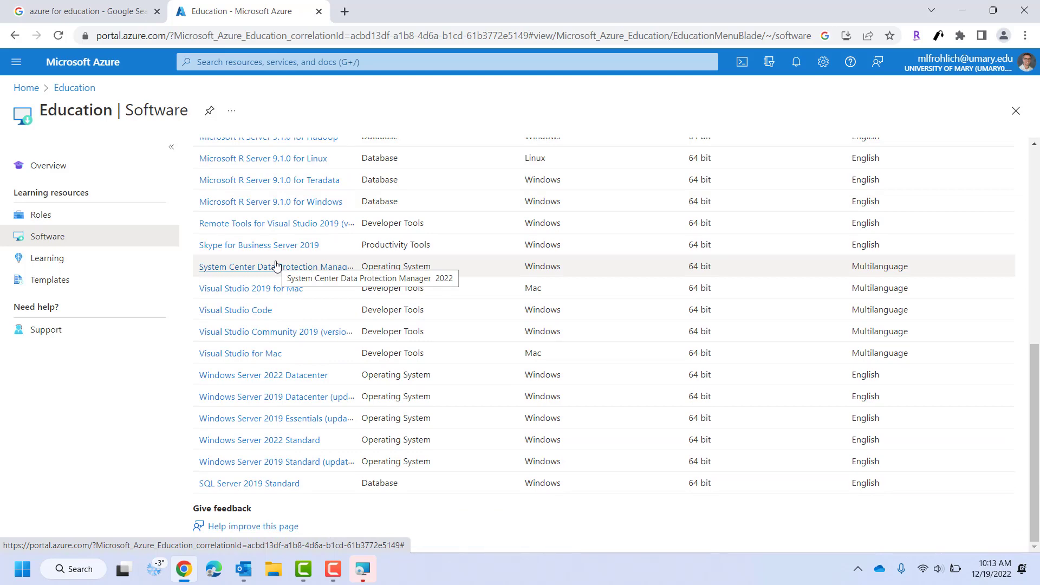
scroll(276, 265, "up", 5)
scroll(276, 265, "down", 4)
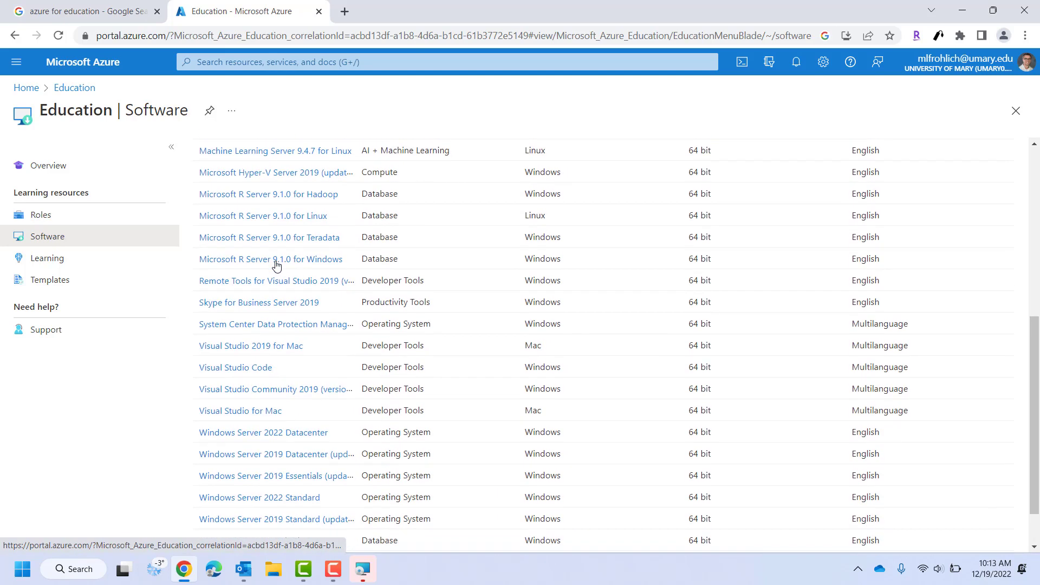
scroll(276, 265, "down", 1)
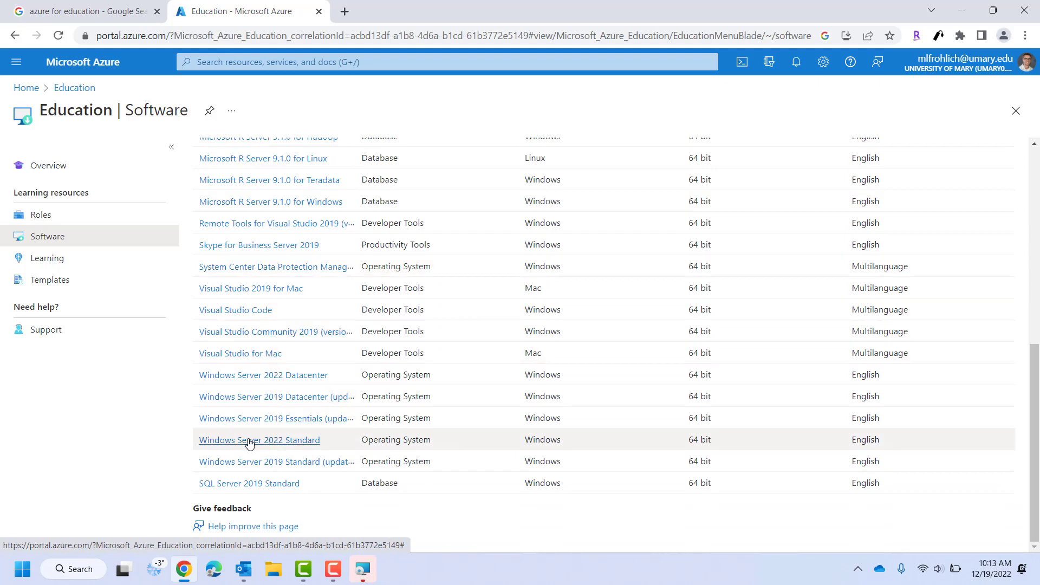
left_click(285, 442)
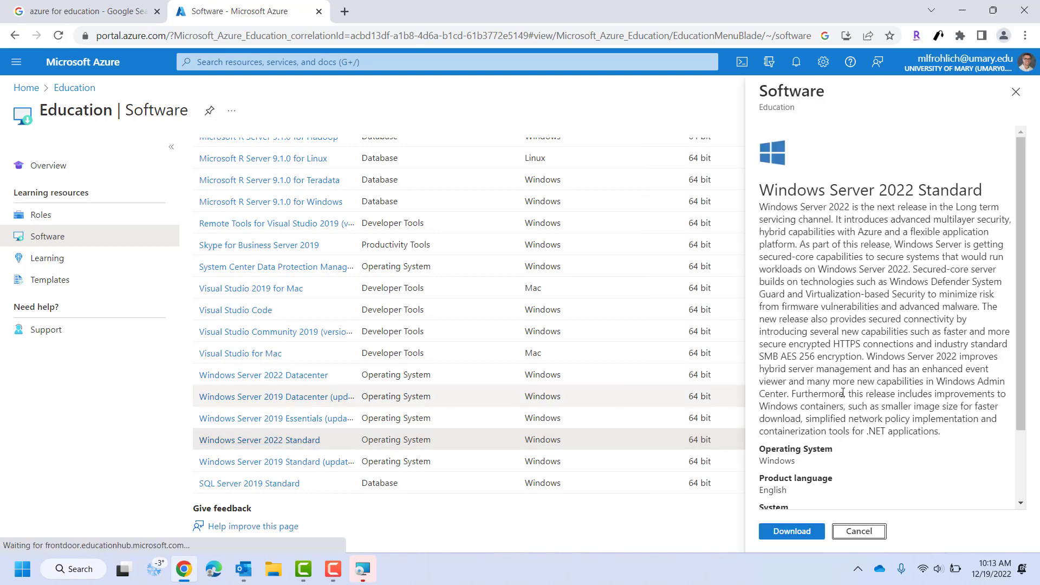
scroll(898, 393, "down", 3)
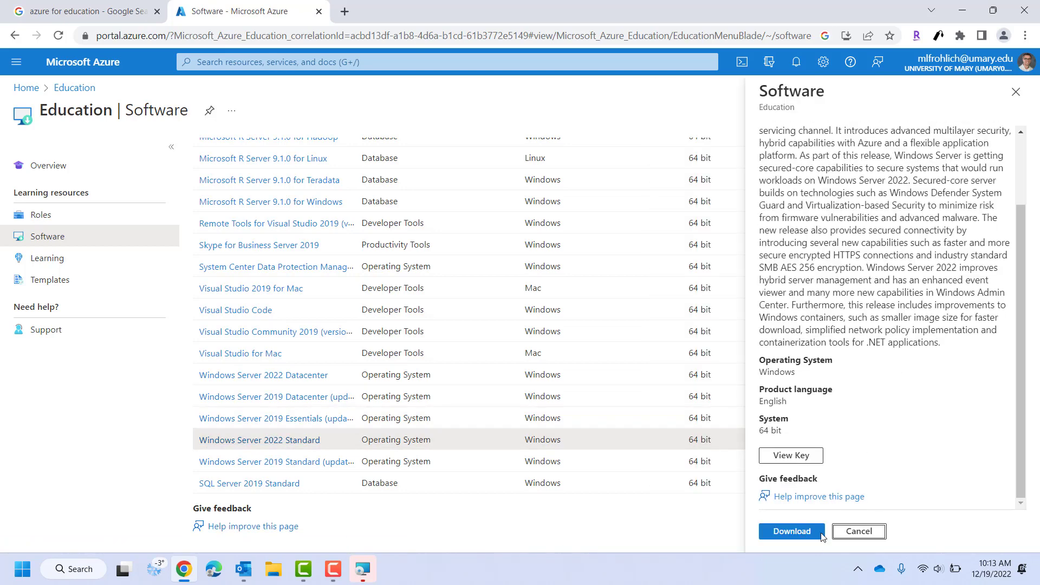
left_click(801, 535)
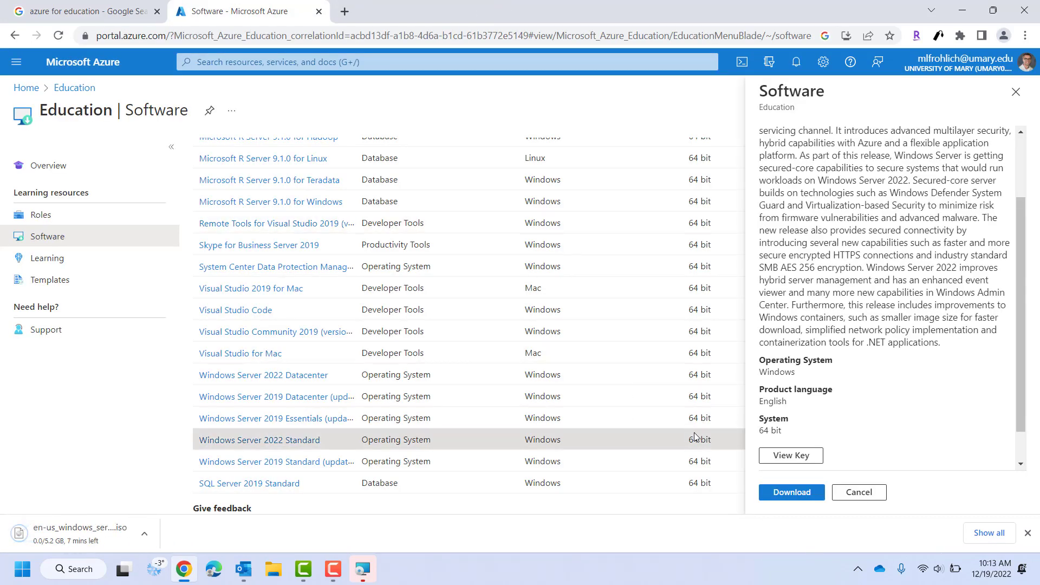
Reveal the product key for Windows Server 2022 Standard and copy it to the clipboard.
left_click(804, 462)
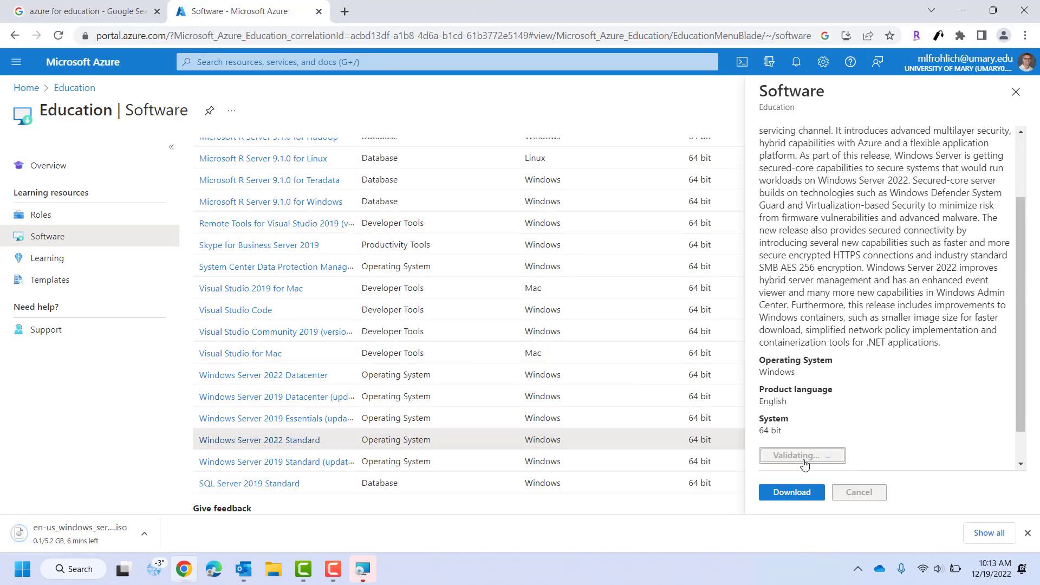
scroll(828, 444, "down", 1)
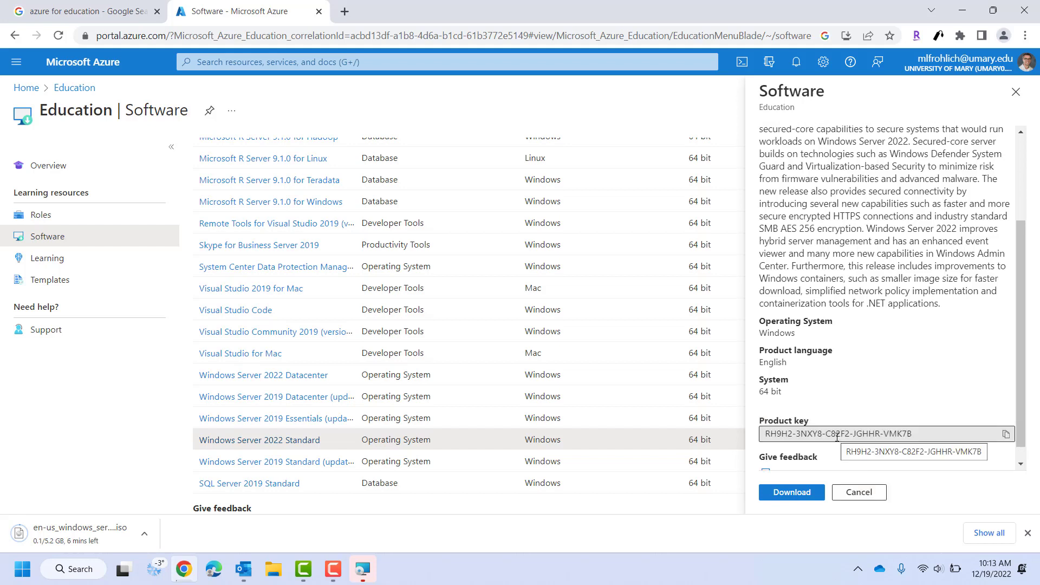
left_click(1006, 434)
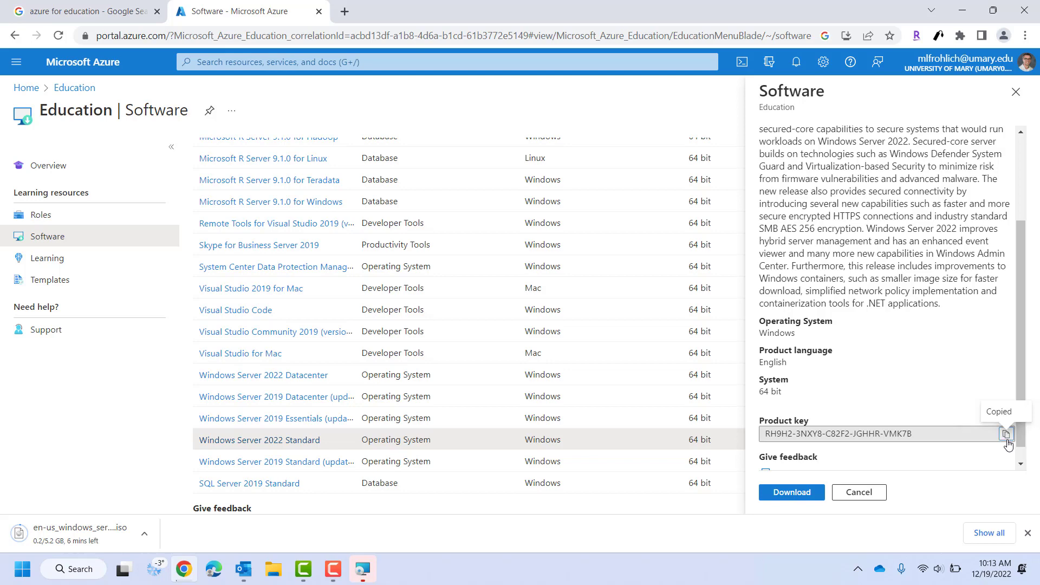
Paste the copied product key into a new Notepad document, and minimize Notepad and the browser to return to the VMware setup wizard.
left_click(93, 578)
type("notep")
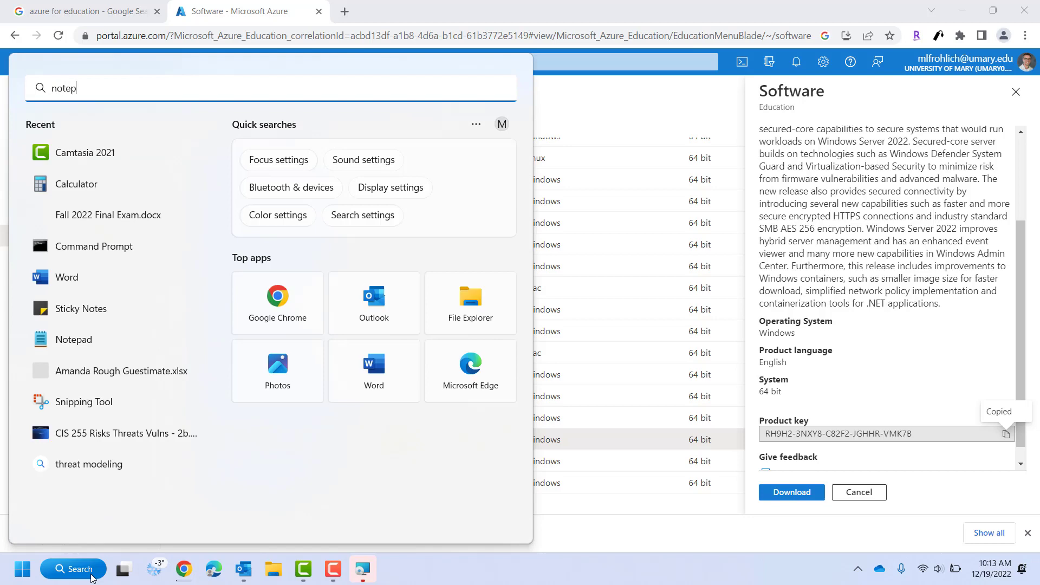
type("ad")
key("Return")
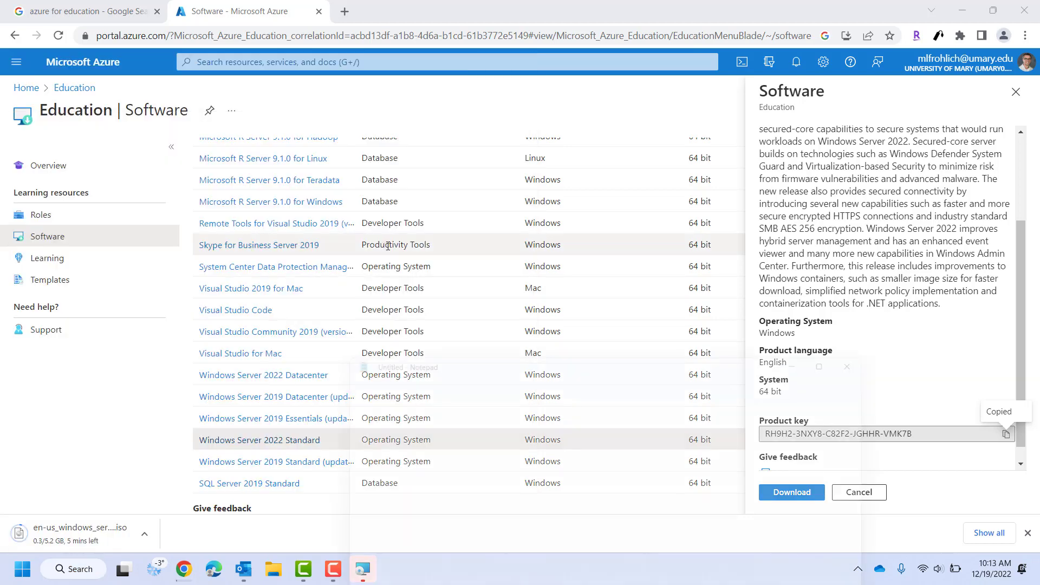
key("ctrl+v")
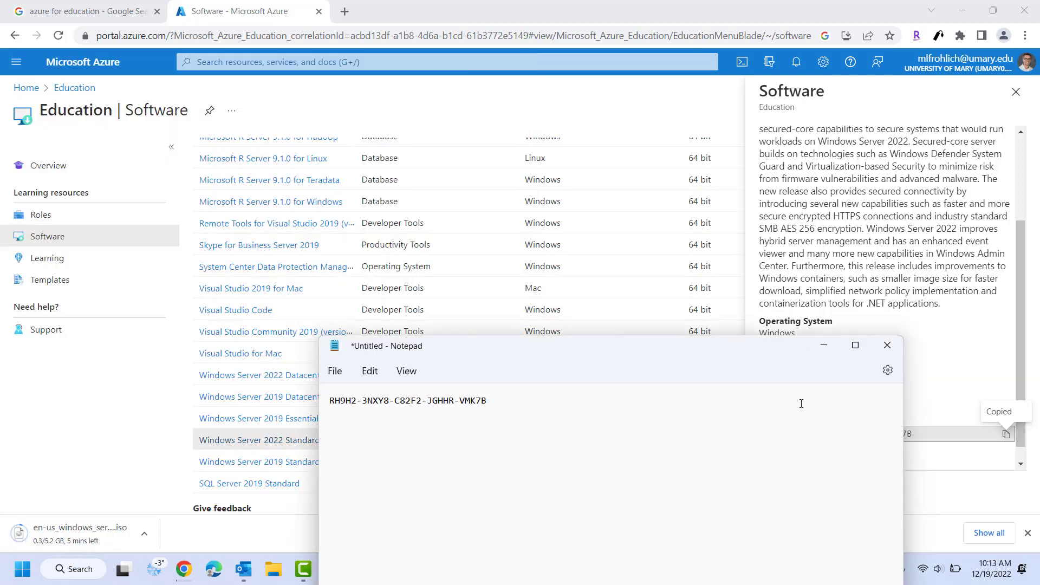
left_click(826, 350)
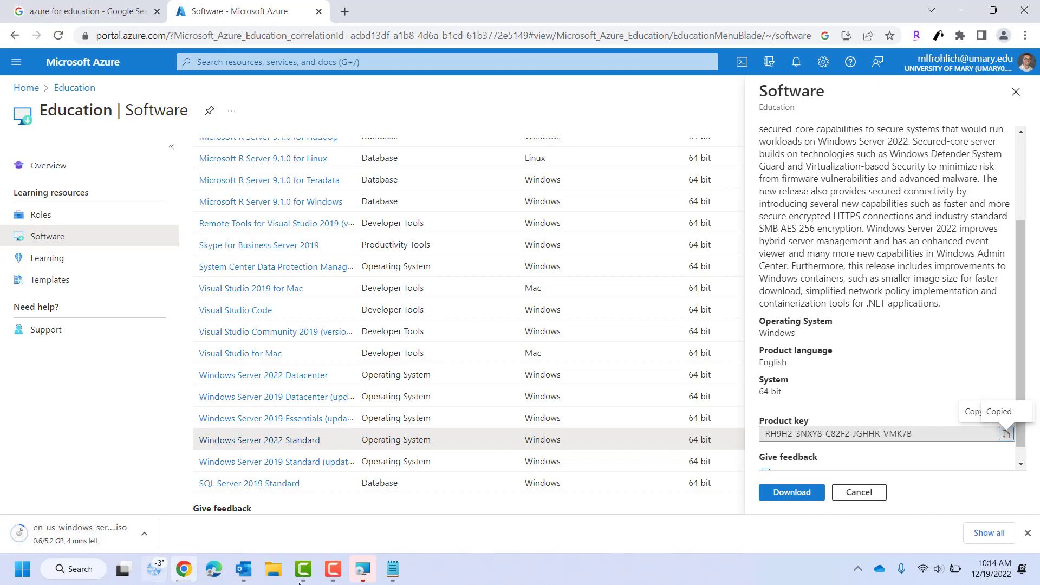
left_click(963, 9)
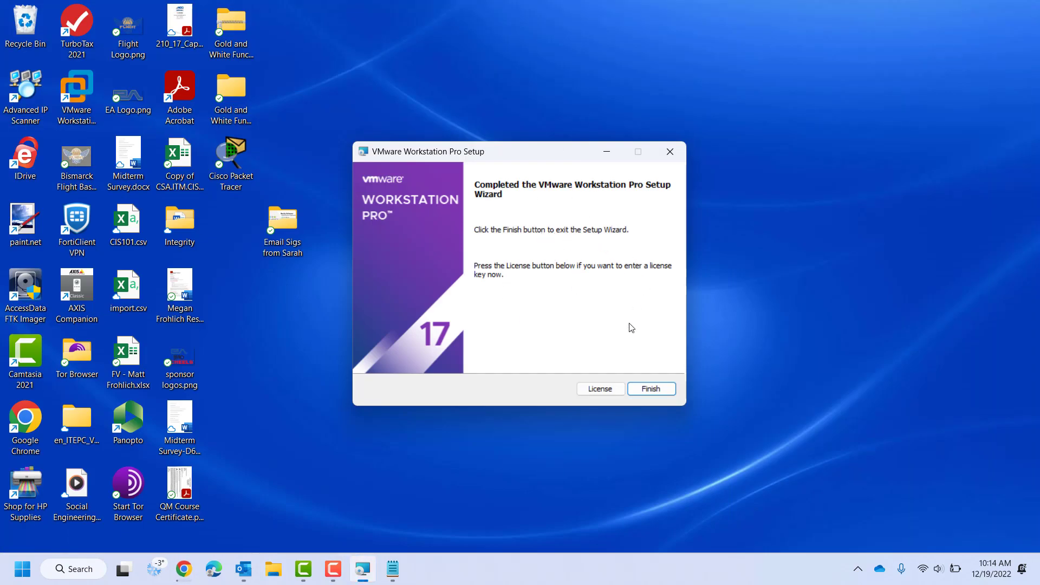
Skip the license key entry and finish the VMware Workstation Pro setup wizard.
left_click(603, 391)
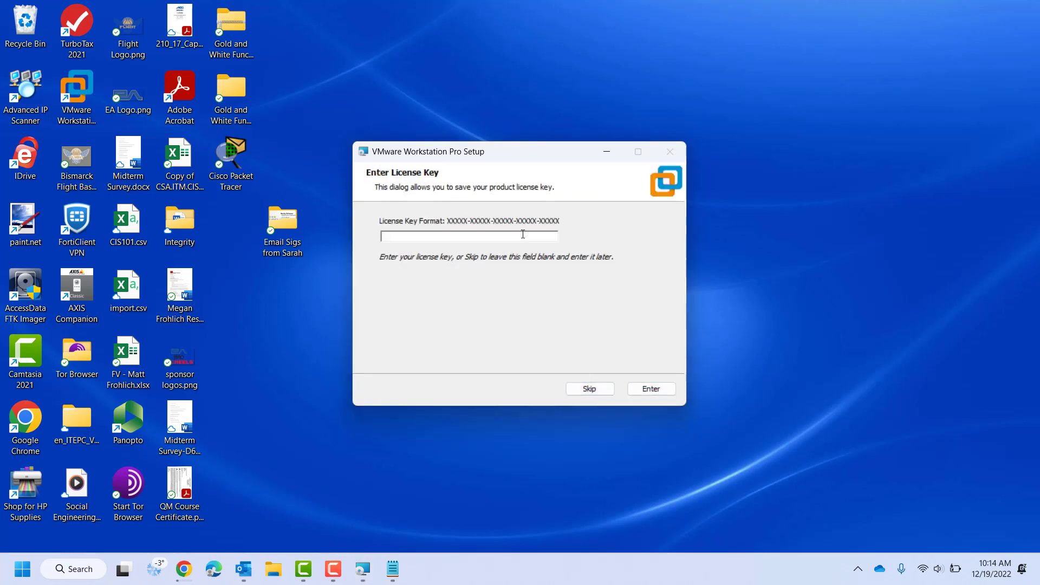
left_click(590, 388)
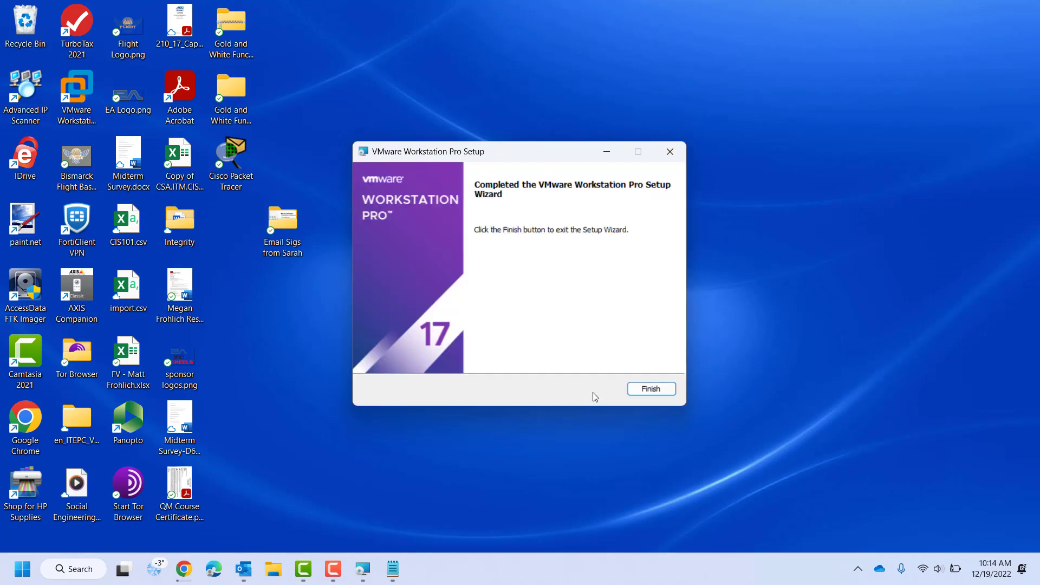
left_click(650, 390)
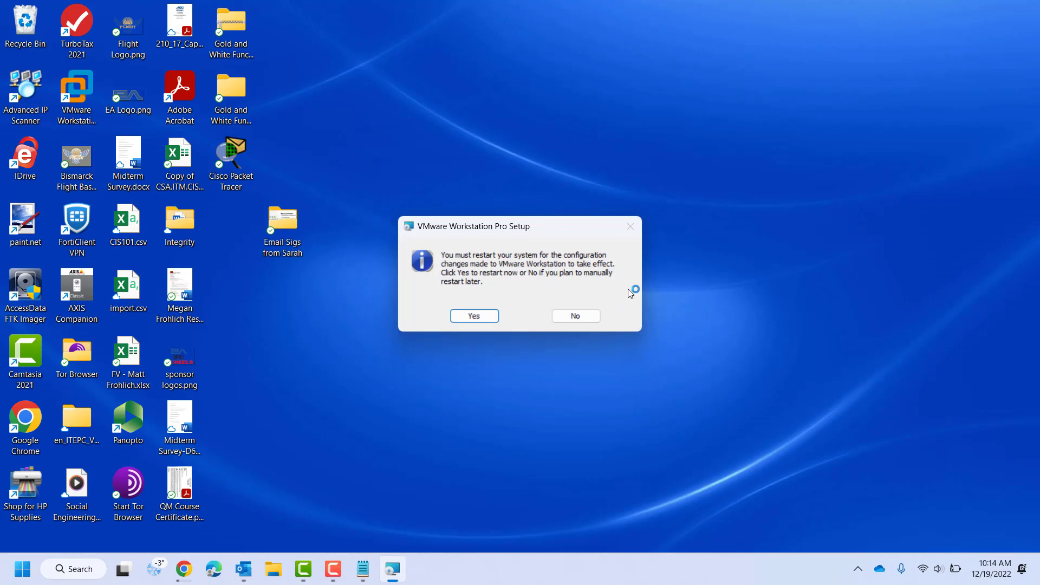
key("F10")
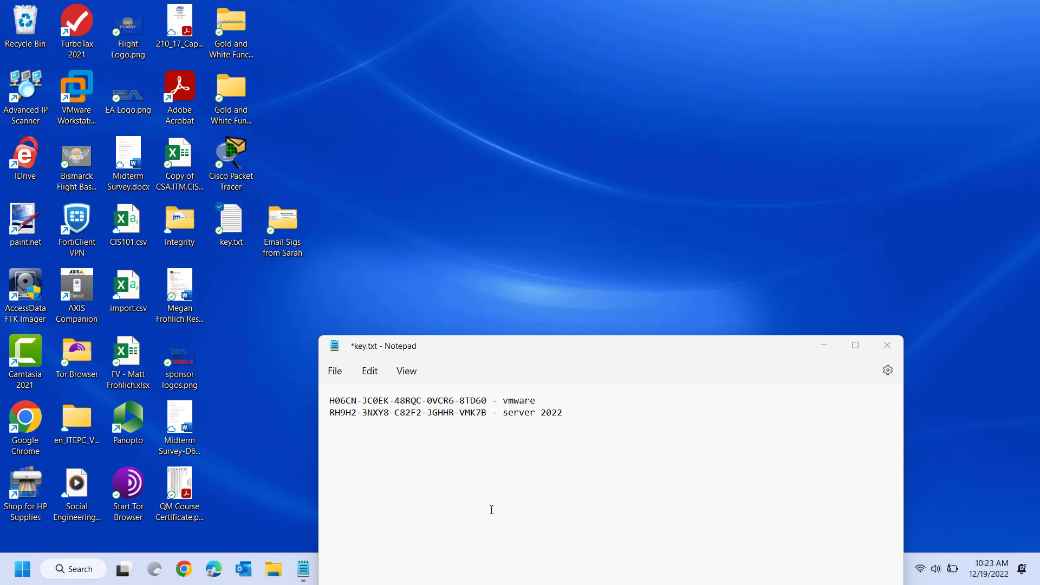
Open the Downloads folder in File Explorer and widen the Name column to show full file names.
left_click(273, 569)
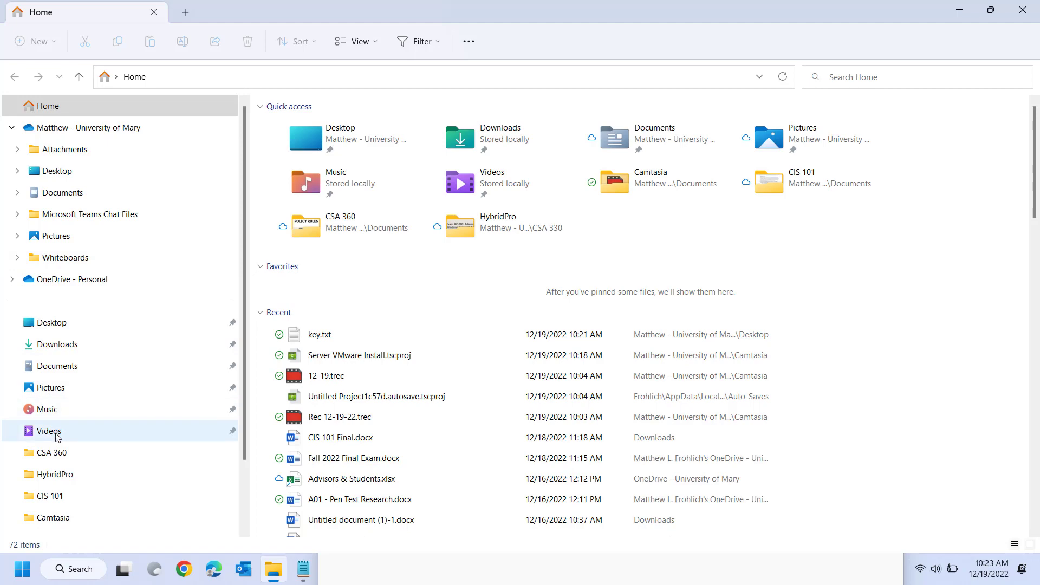
left_click(81, 344)
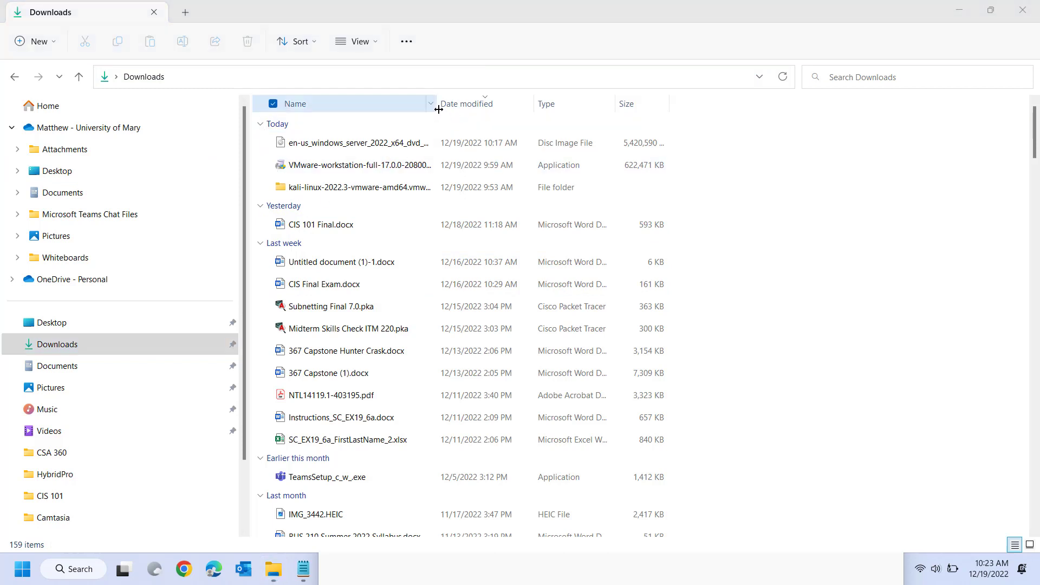
left_click_drag(437, 103, 544, 106)
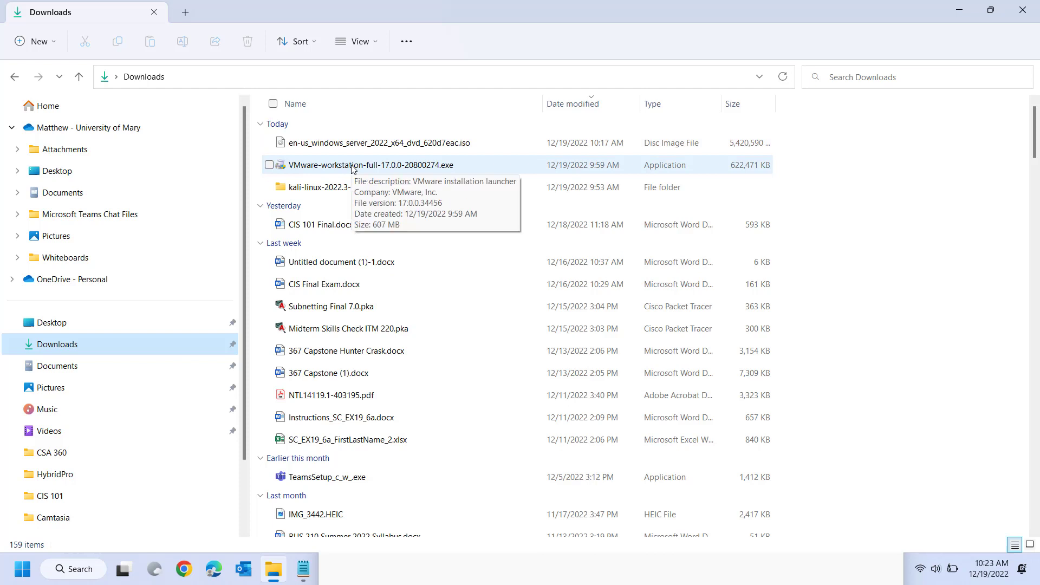
Mount en-us_windows_server_2022_x64_dvd_620d7eac.iso to view its contents, and eject the resulting DVD drive.
left_click(361, 148)
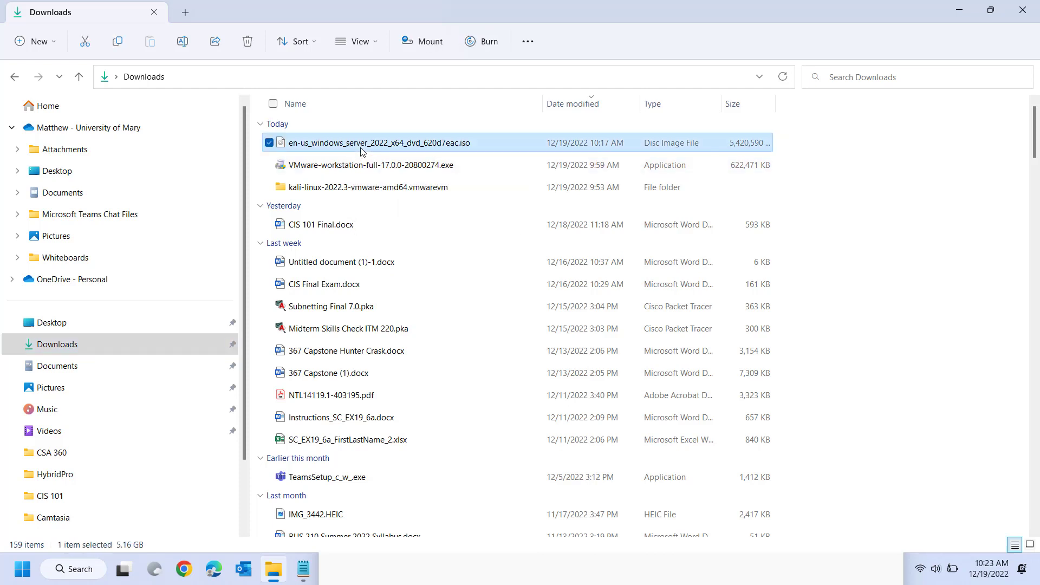
right_click(361, 150)
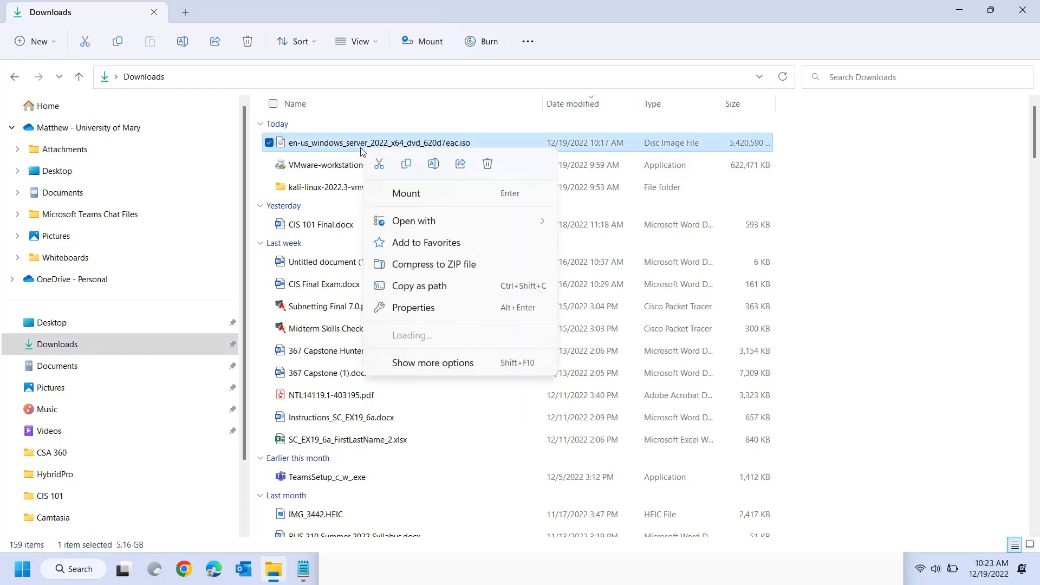
left_click(430, 42)
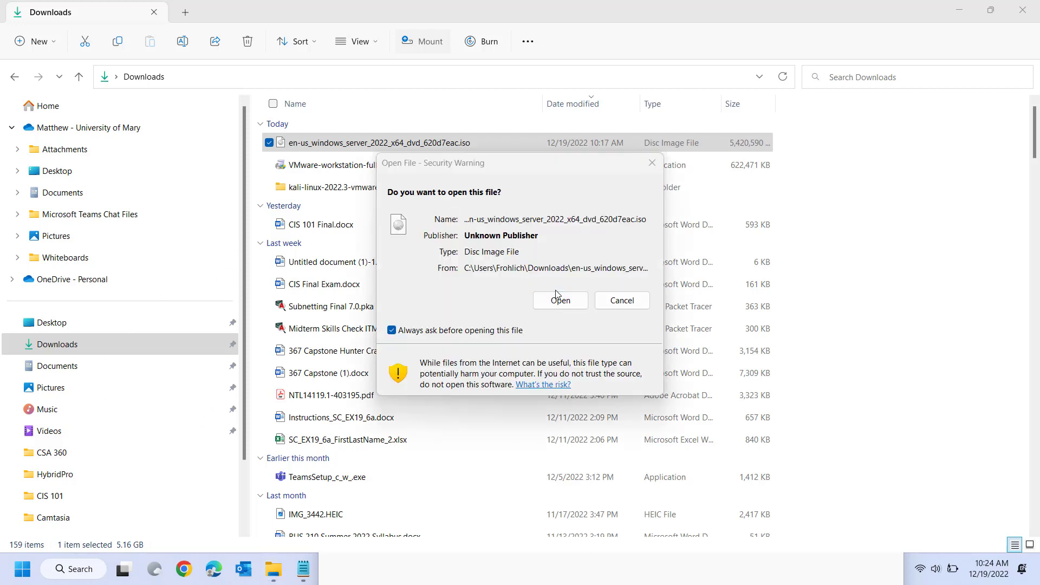
left_click(558, 300)
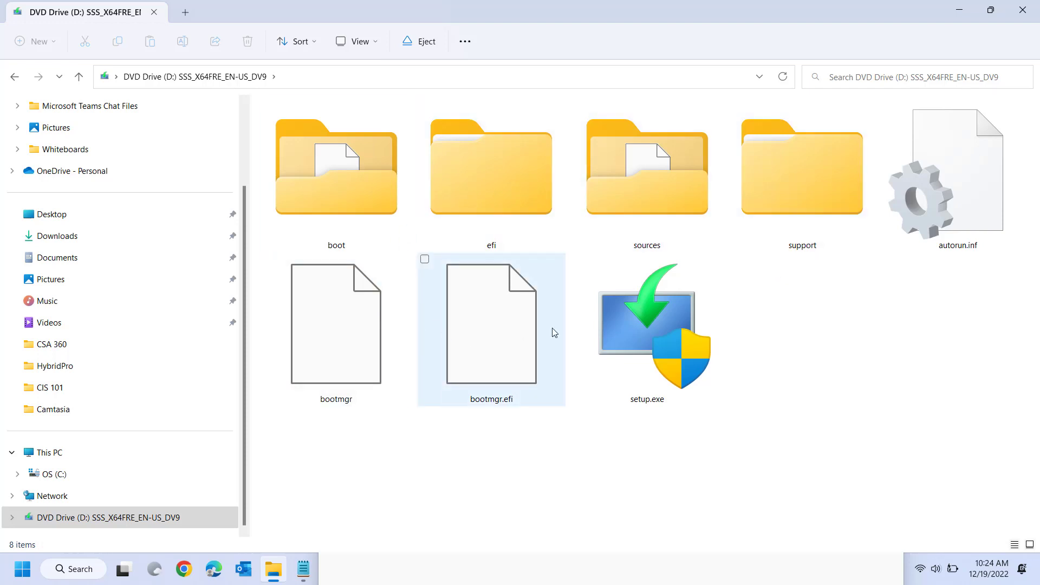
mouse_move(636, 340)
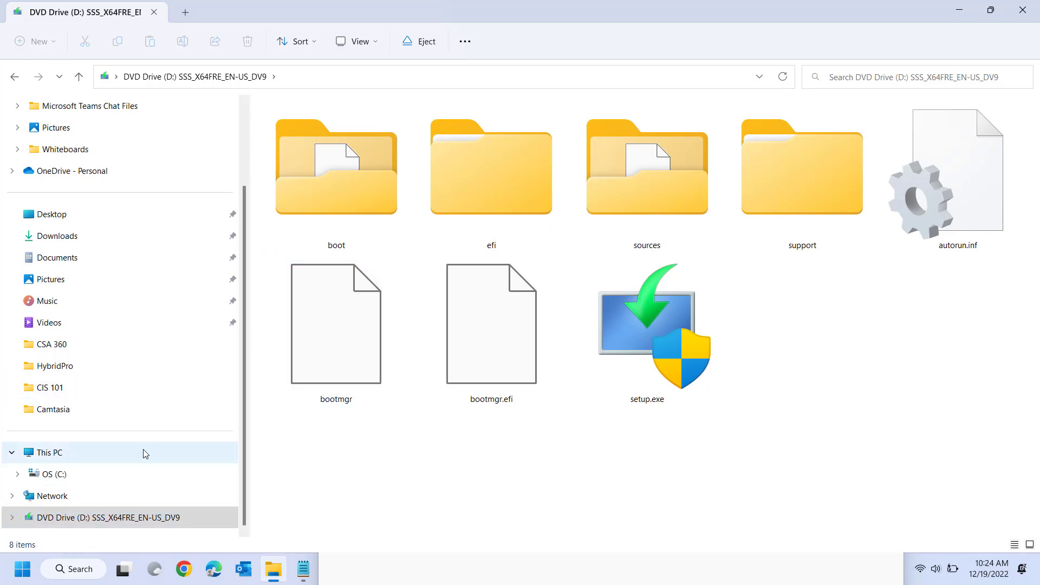
left_click(421, 41)
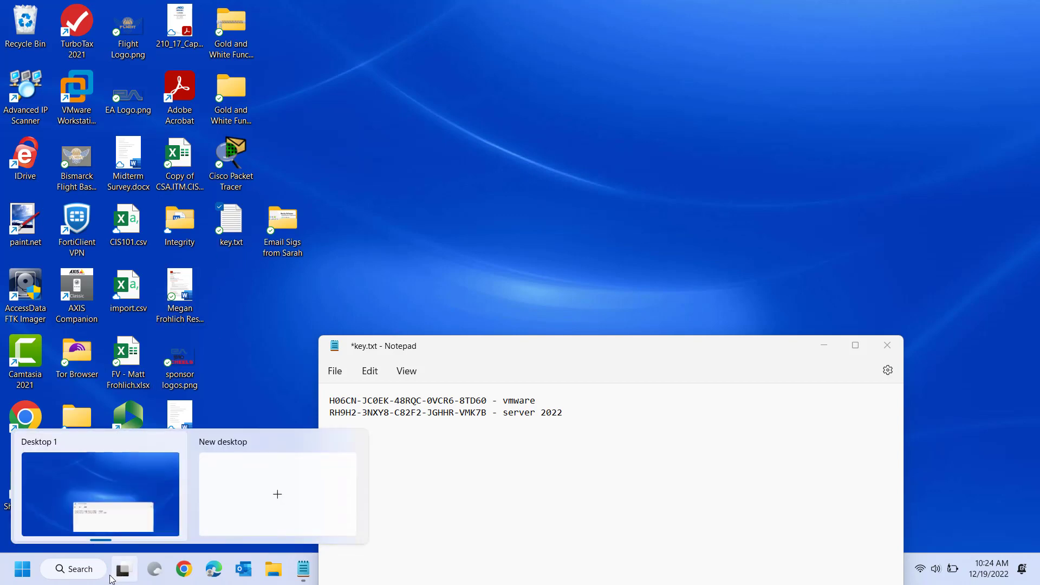
Launch VMware Workstation 17 and complete its license dialog with the VMware license key copied from key.txt in Notepad.
left_click(69, 110)
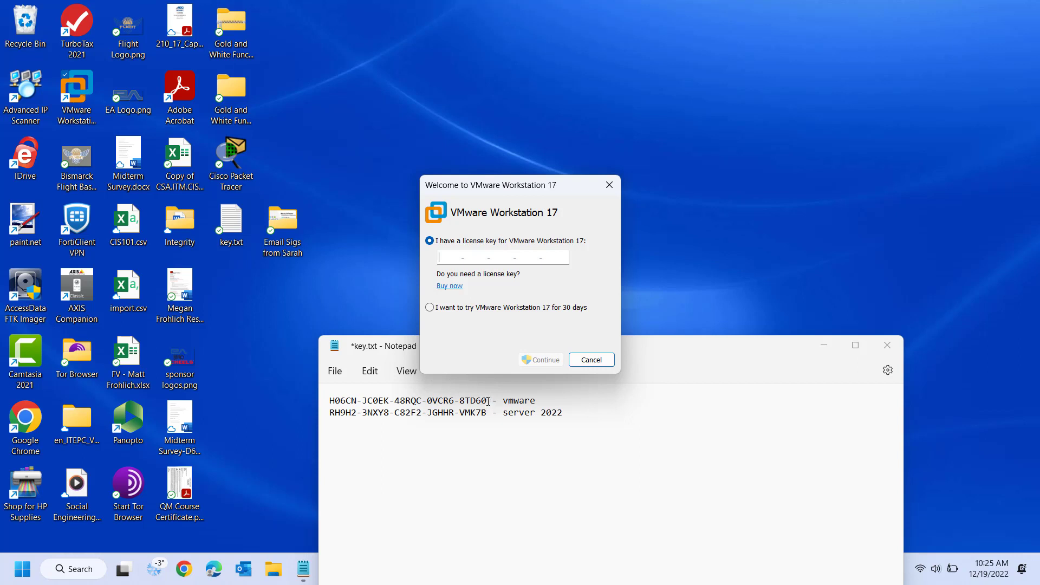
left_click_drag(483, 401, 332, 405)
key("ctrl+c")
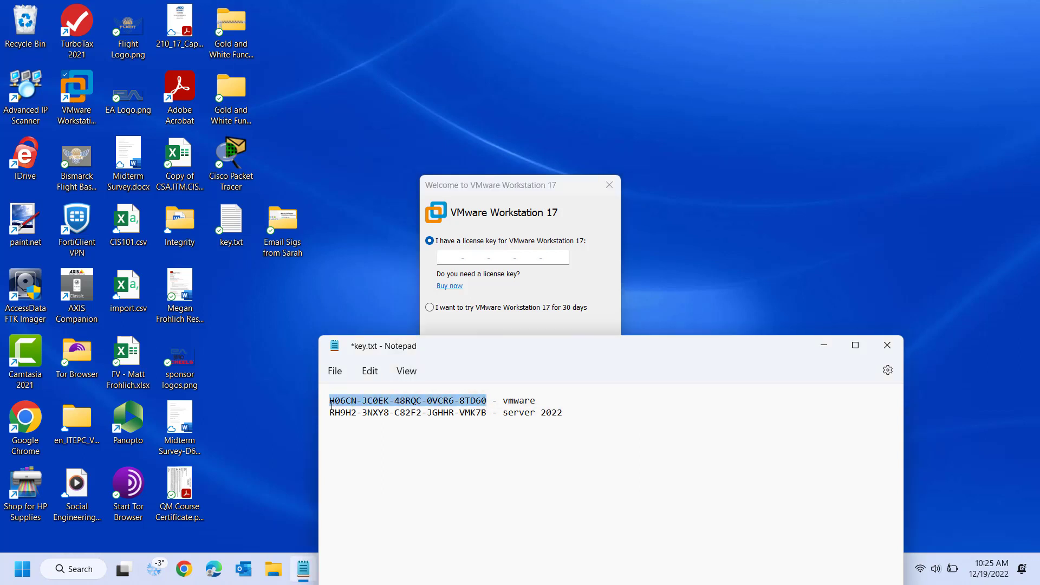
left_click(445, 260)
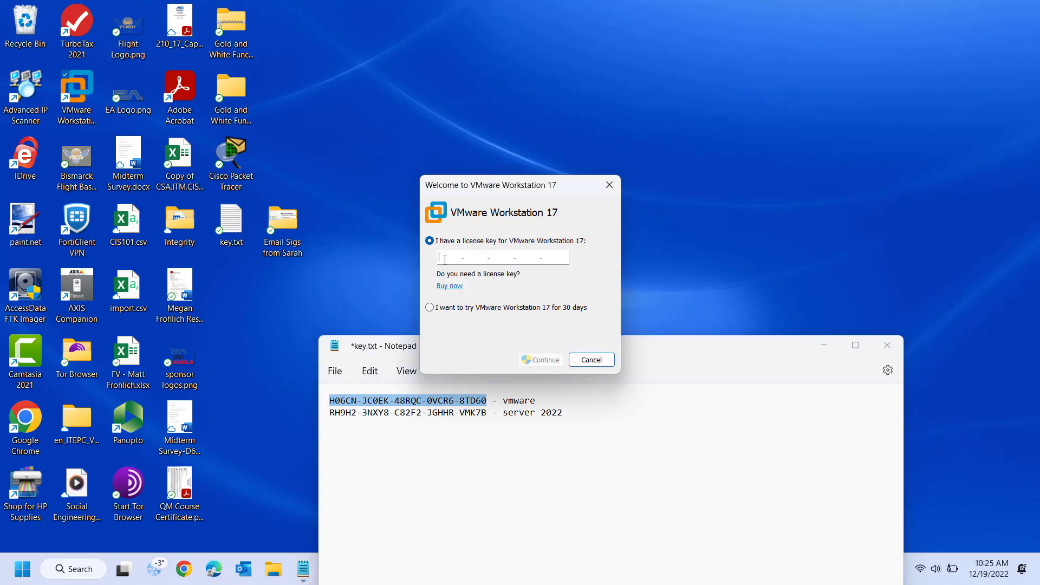
key("ctrl+v")
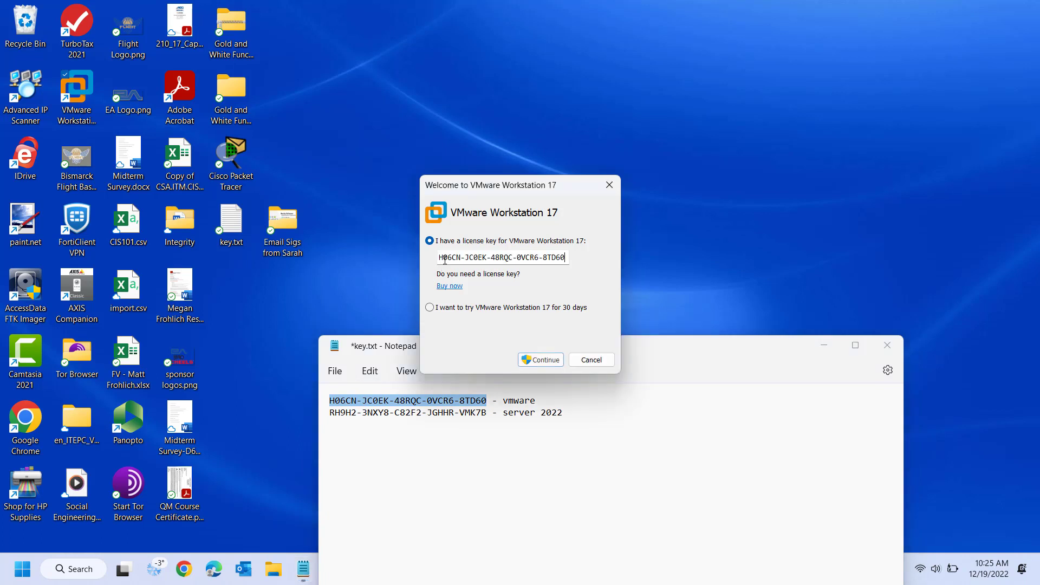
left_click(527, 358)
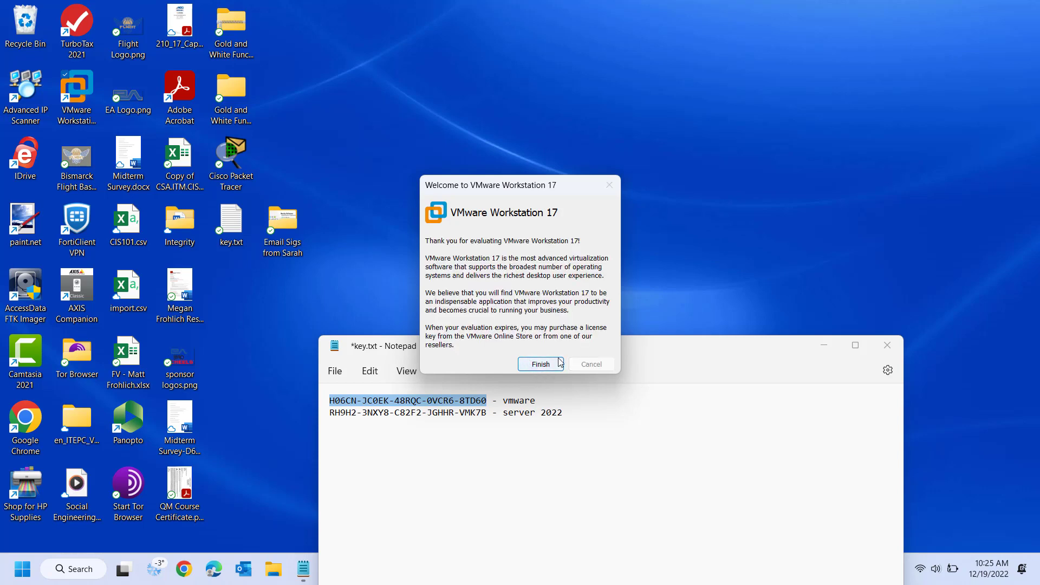
left_click(548, 362)
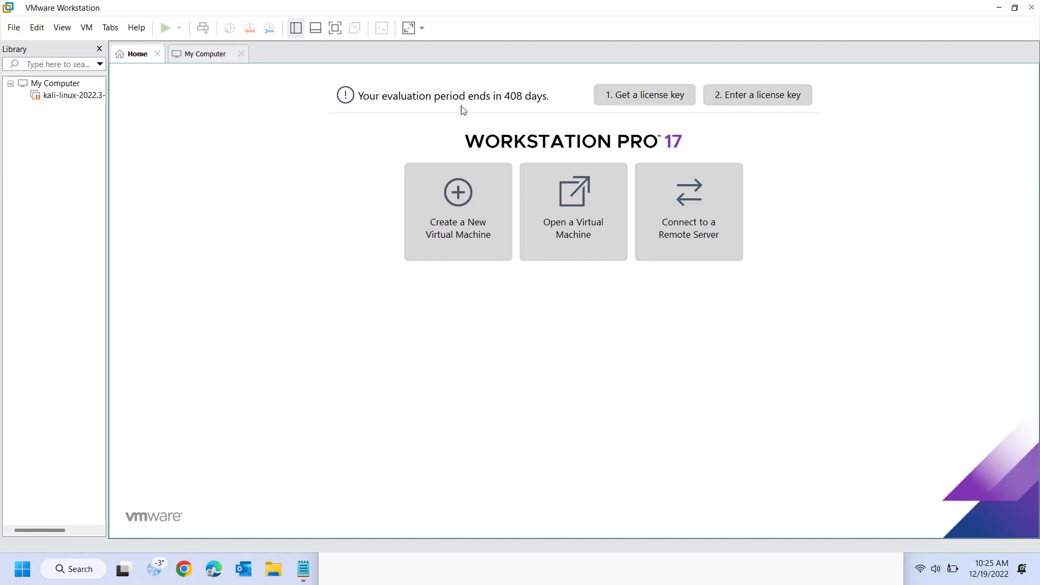
View the details of the kali-linux-2022.3-vmware-amd64 virtual machine and the My Computer overview in the library.
left_click(102, 98)
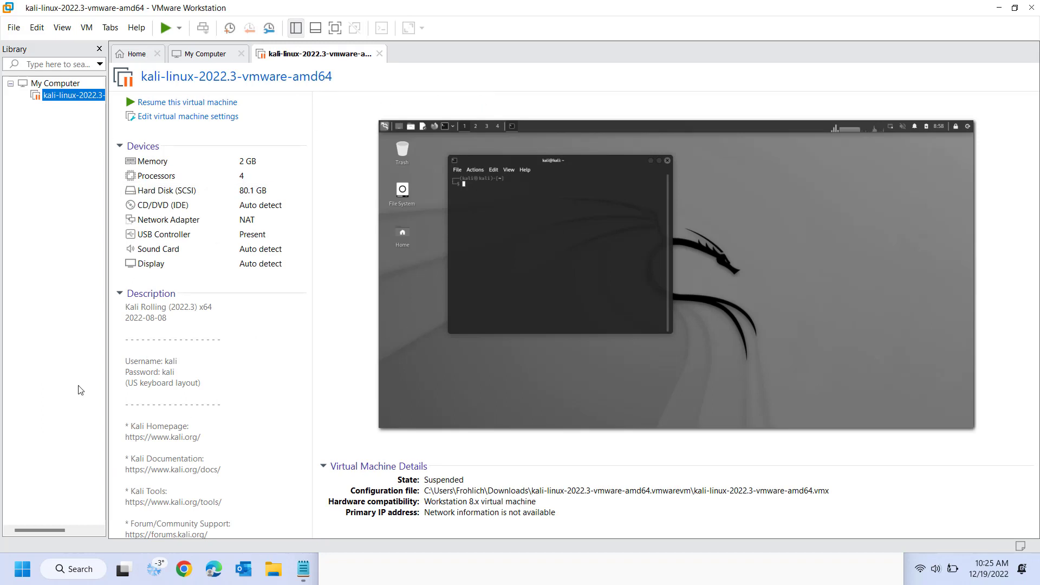
left_click(62, 87)
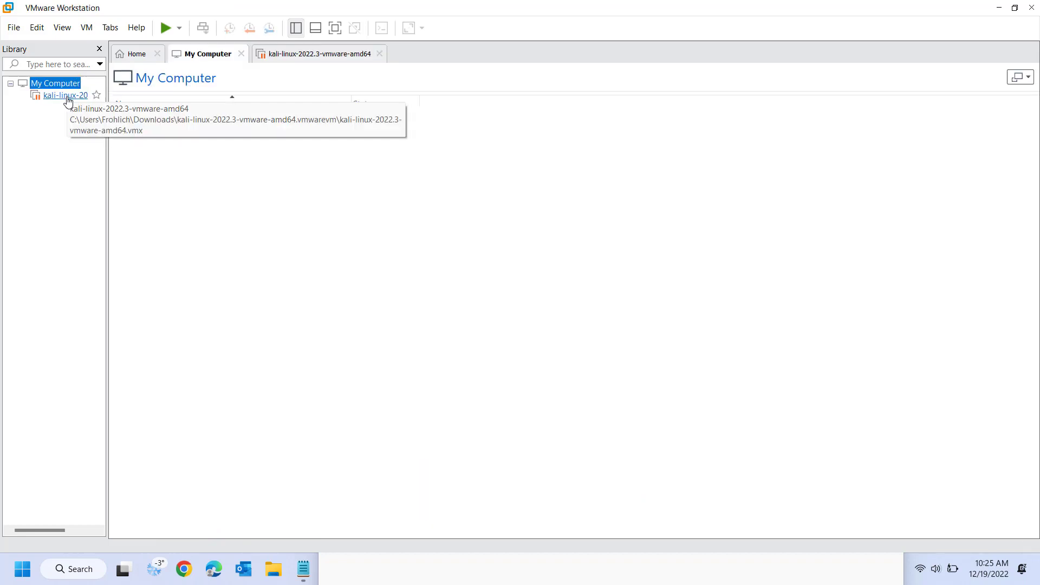
left_click(65, 95)
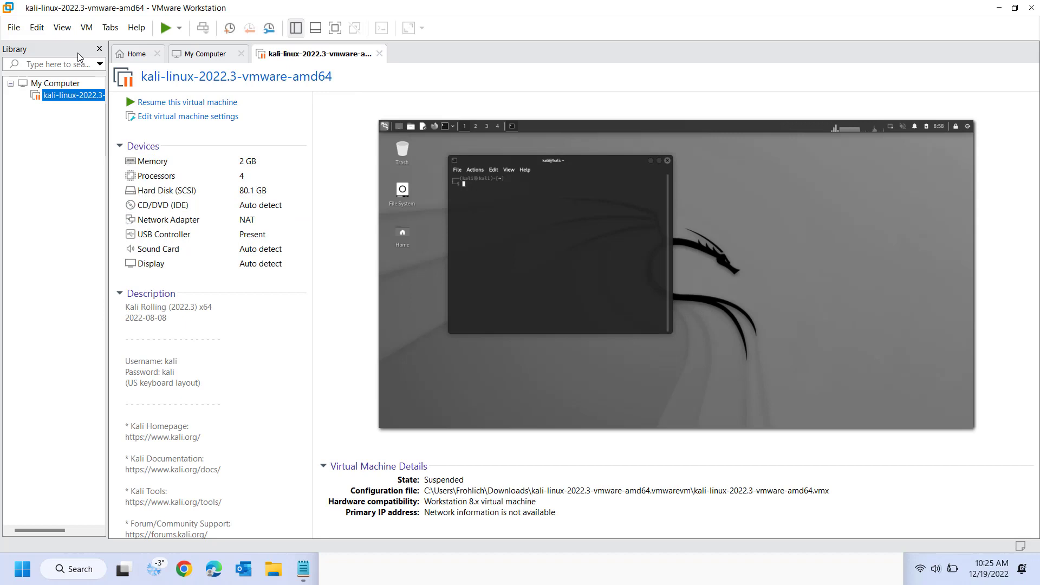
Start creating a new virtual machine with the Typical (recommended) configuration.
left_click(15, 32)
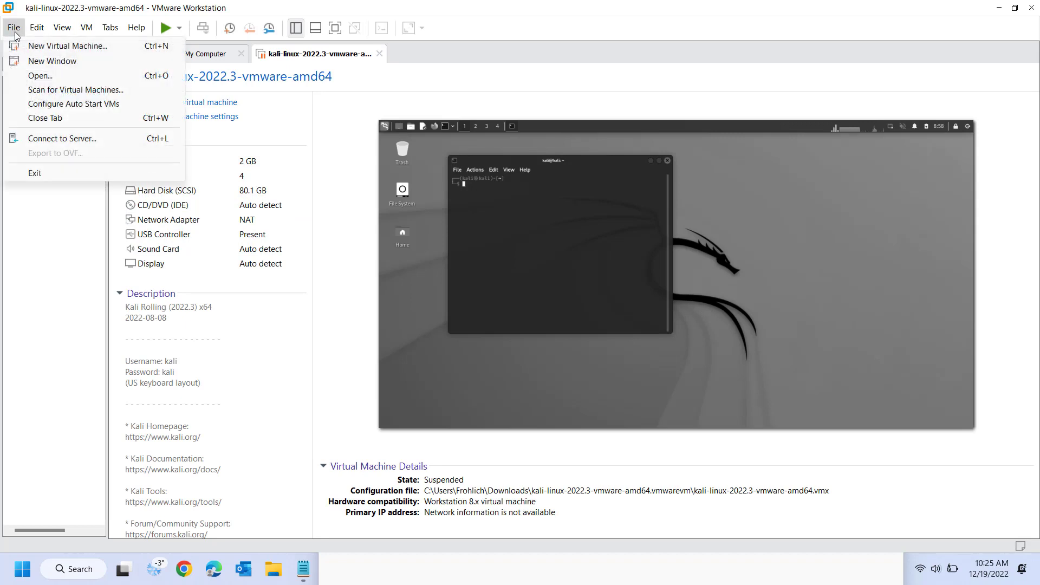
left_click(37, 48)
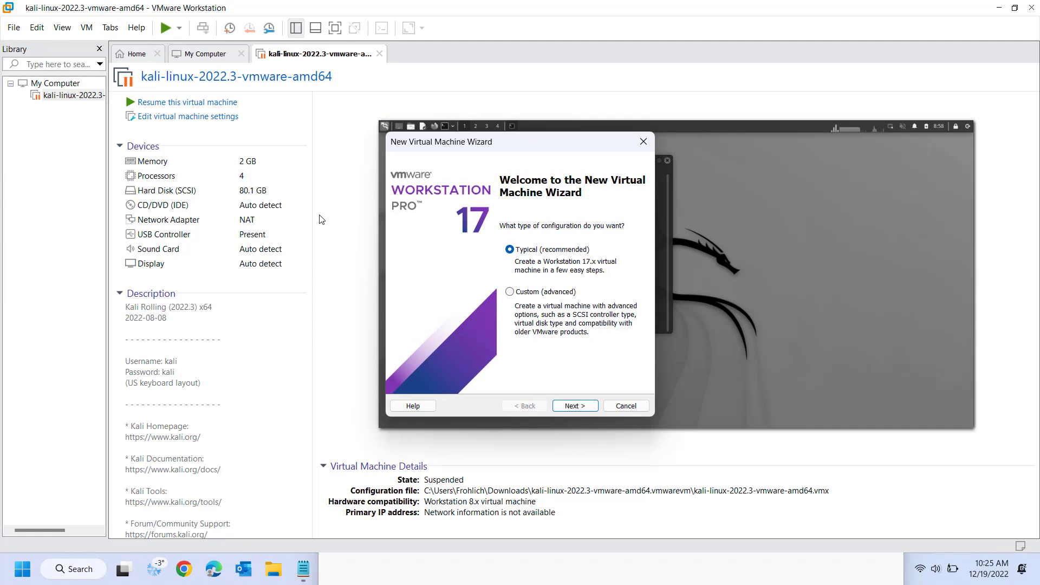
left_click(345, 223)
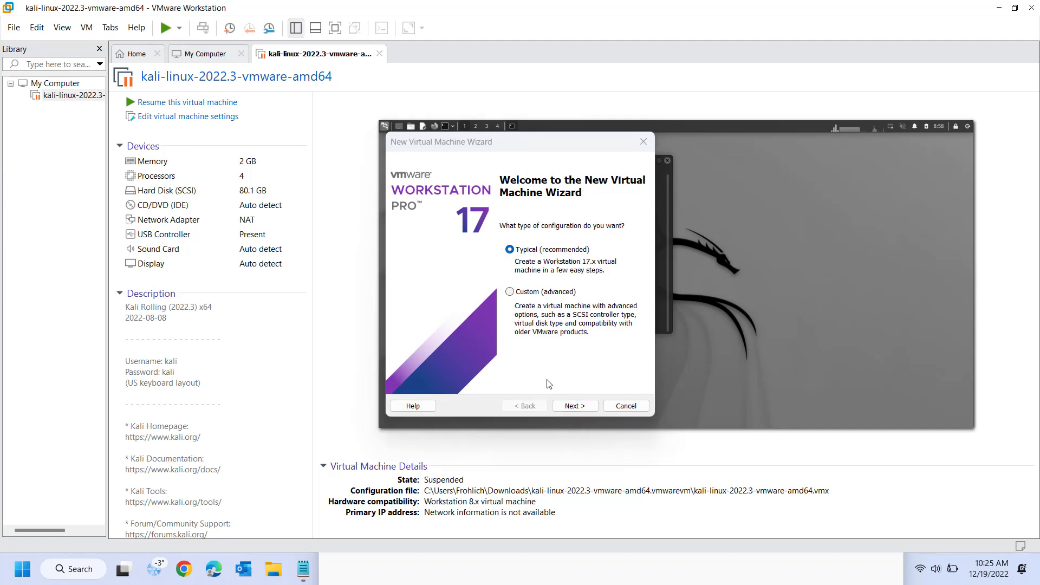
left_click(575, 410)
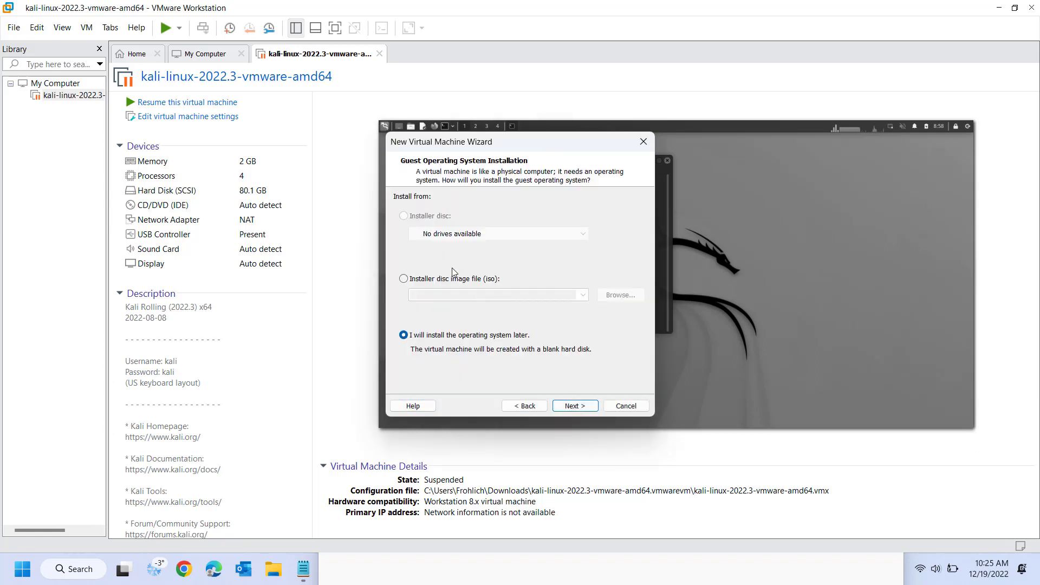
Set the installer disc image to en-us_windows_server_2022_x64_dvd_620d7eac.iso from Downloads and continue to the Easy Install information.
left_click(406, 280)
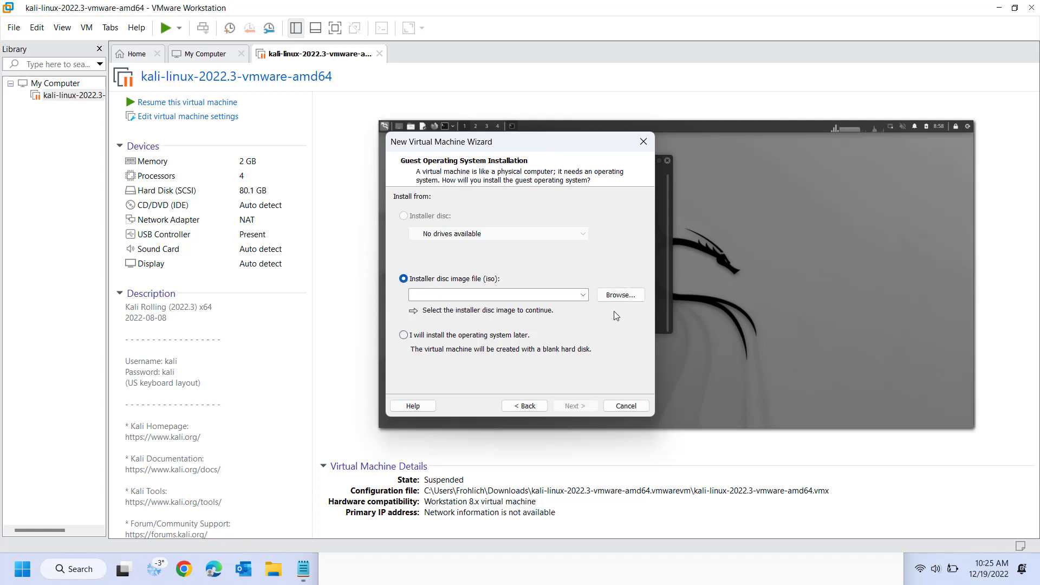
left_click(623, 297)
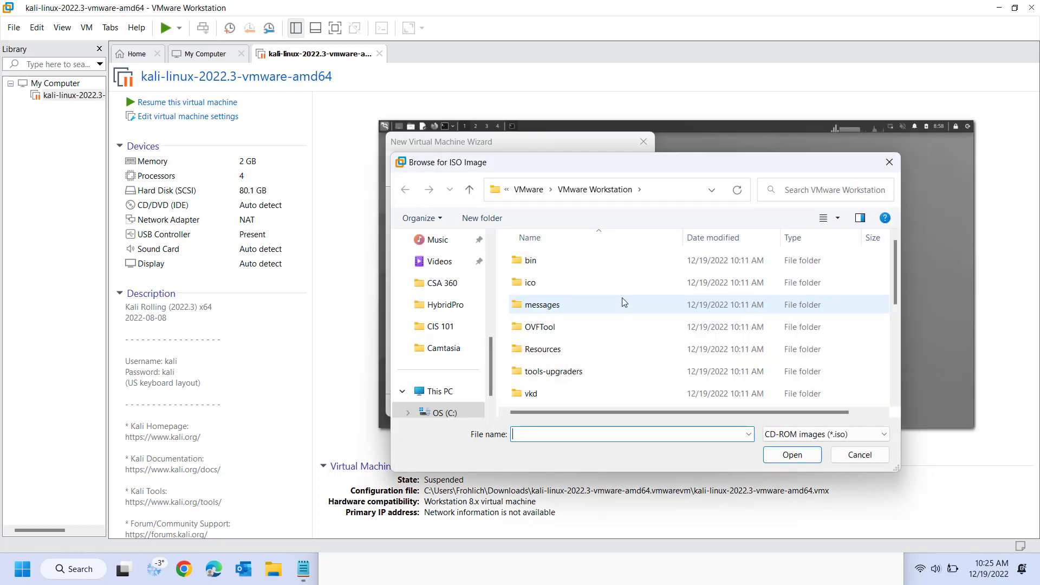
scroll(443, 324, "down", 1)
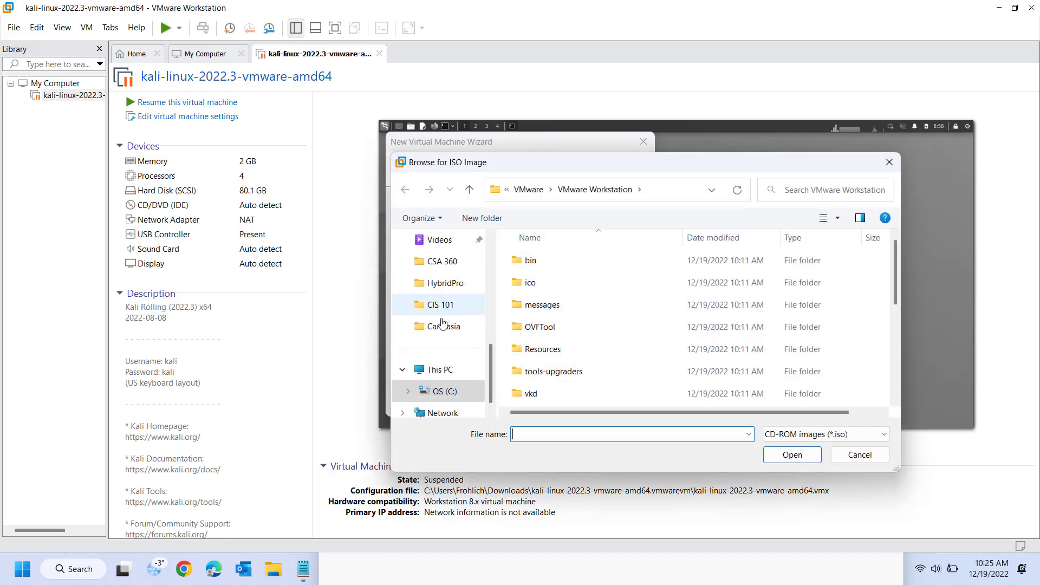
scroll(443, 324, "up", 3)
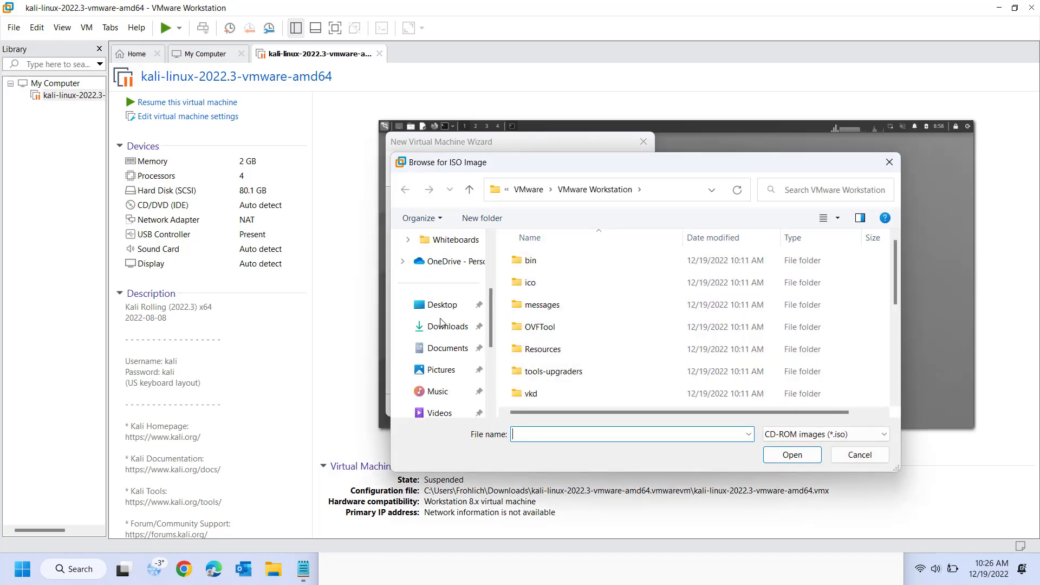
left_click(445, 327)
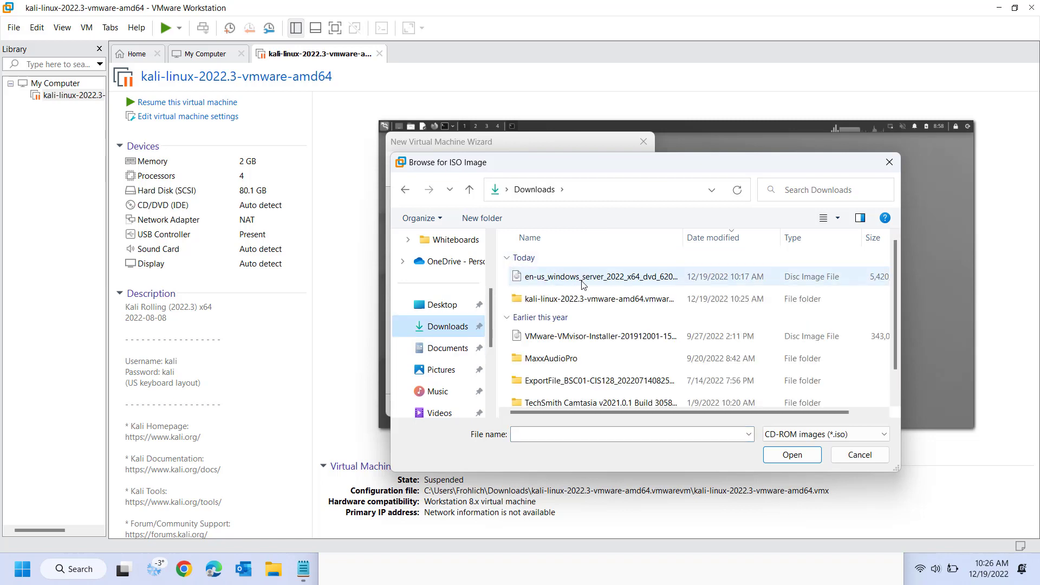
double_click(581, 277)
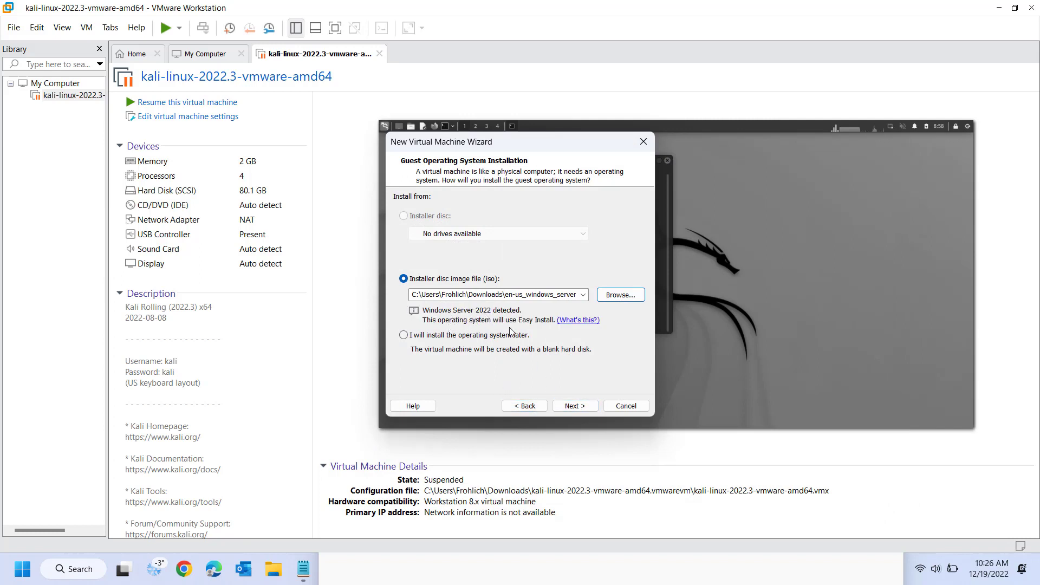
left_click(576, 406)
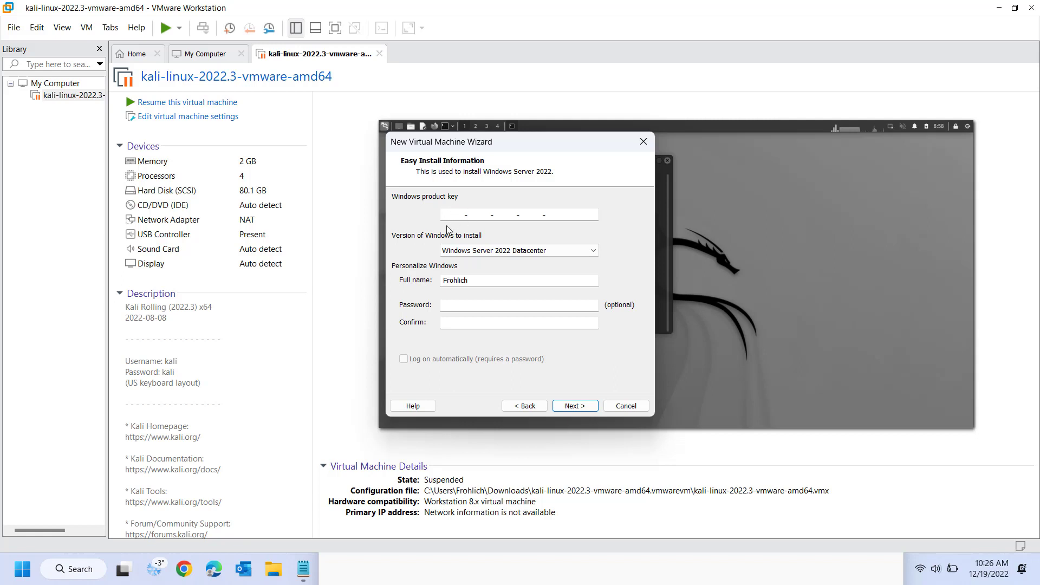
Copy the server 2022 product key from key.txt in Notepad into the Windows product key field of the virtual machine wizard.
left_click(302, 570)
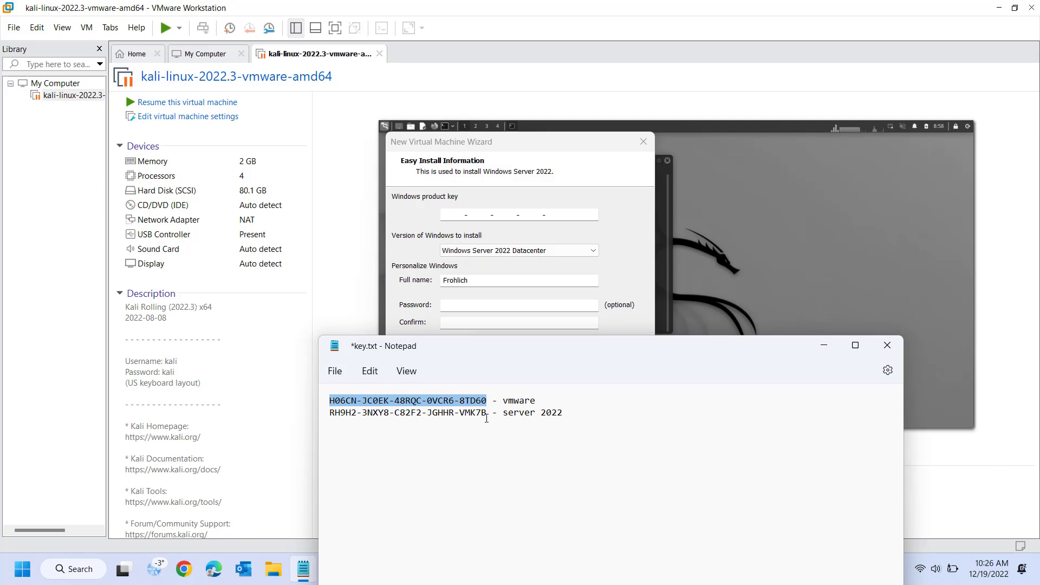
left_click_drag(486, 417, 331, 420)
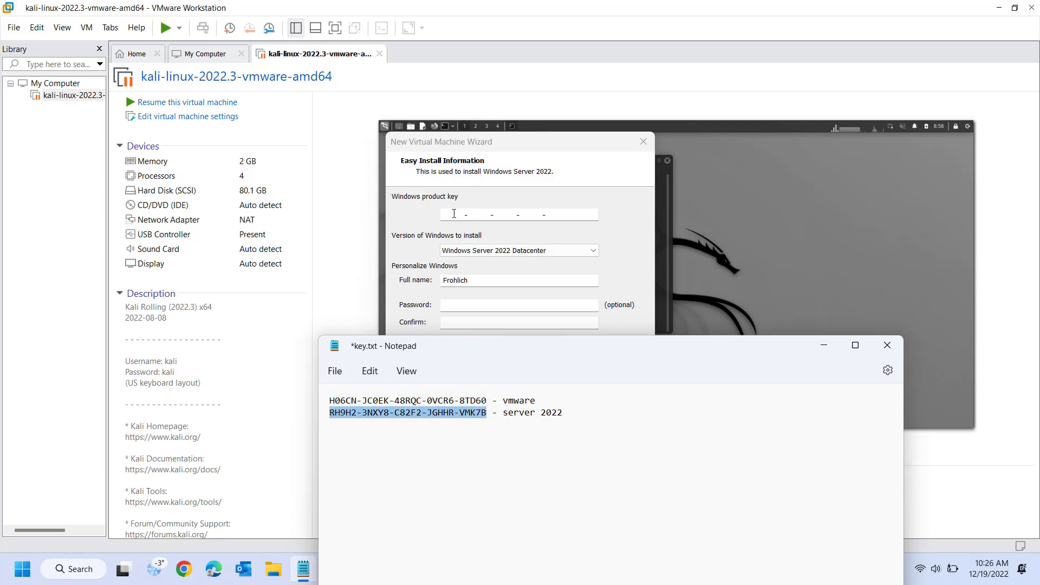
left_click(454, 214)
key("ctrl+v")
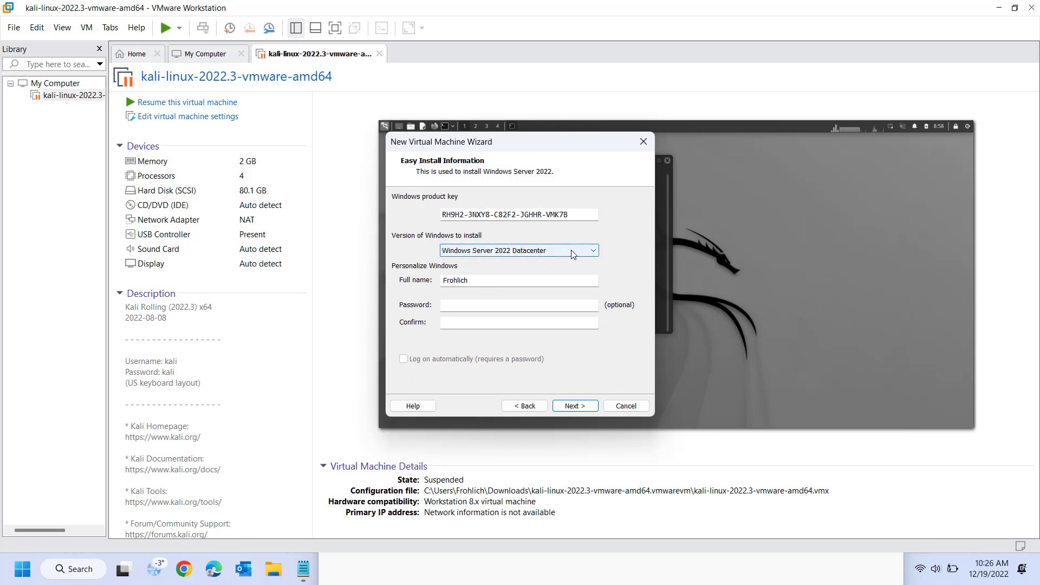
Choose Windows Server 2022 Standard as the version to install, set the full name to Administrator and continue to the virtual machine naming page.
left_click(504, 252)
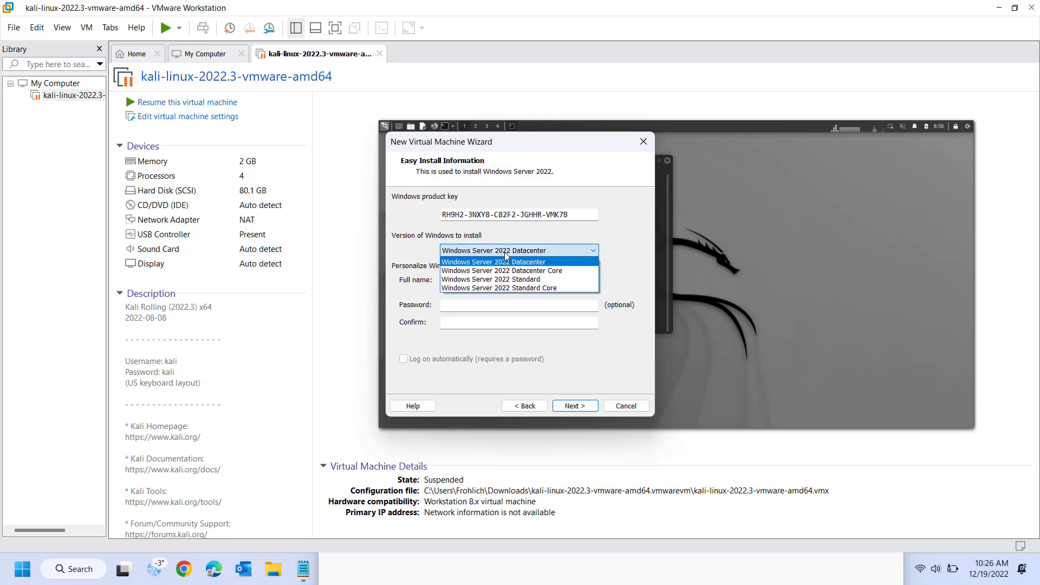
left_click(488, 278)
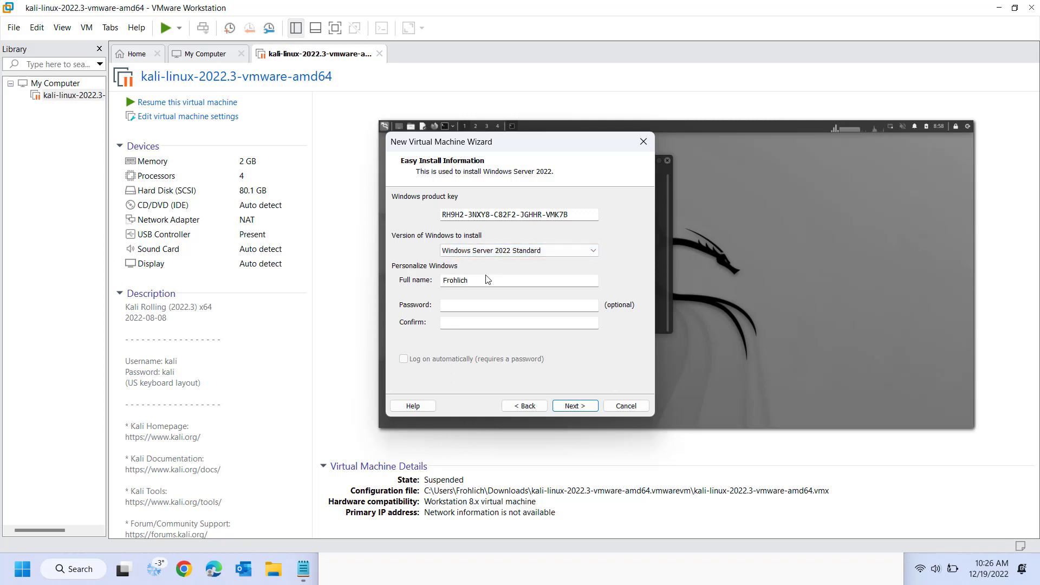
left_click(471, 281)
double_click(471, 281)
type("Administrator")
left_click(576, 405)
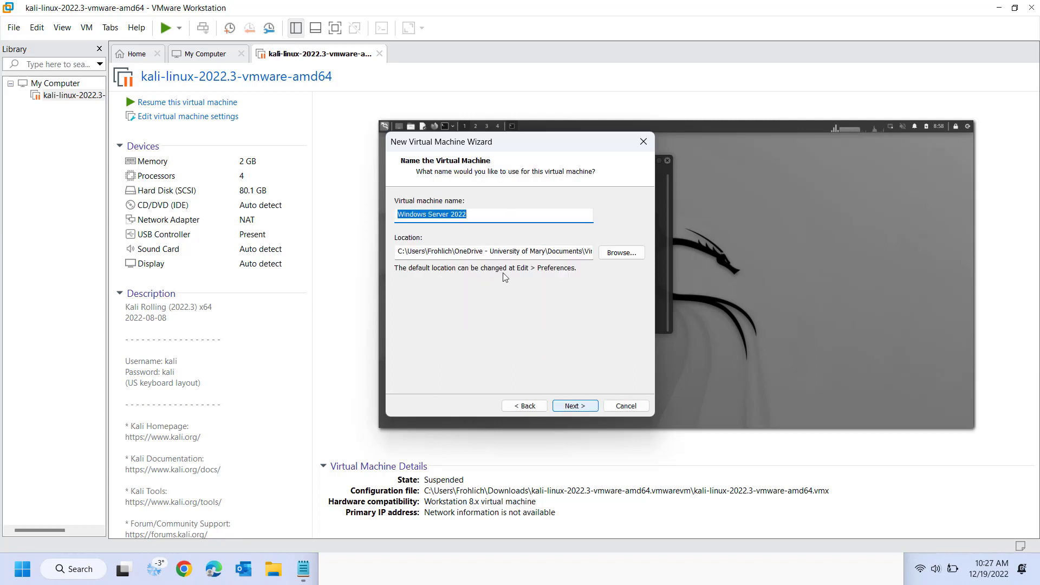
left_click(485, 221)
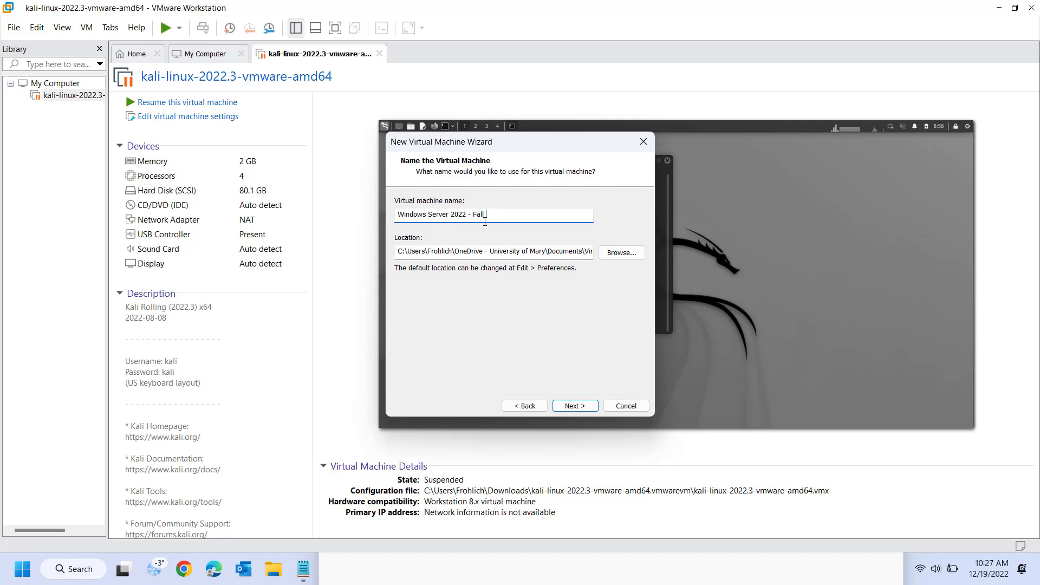
type("- Spring 2023")
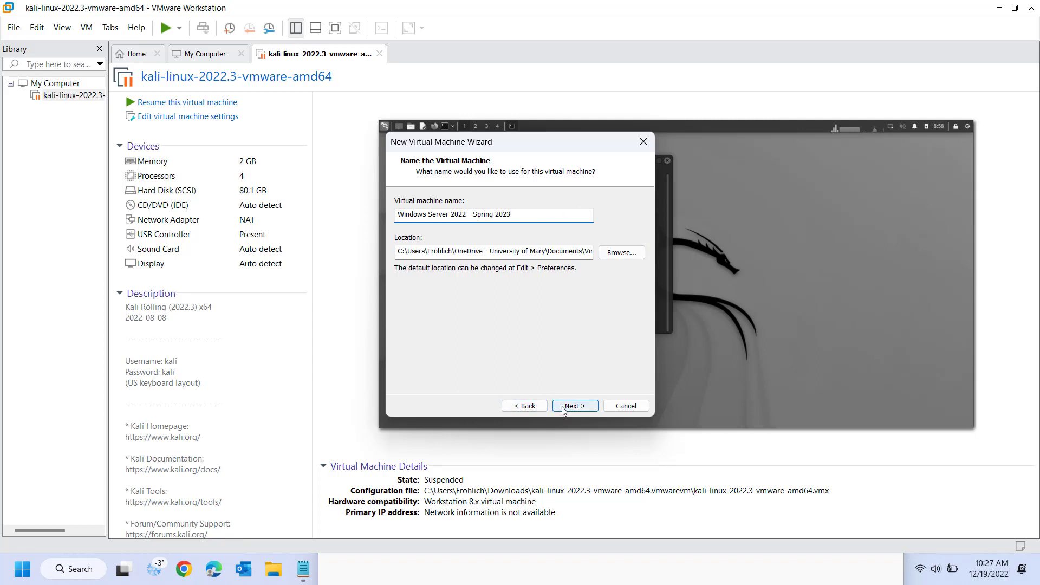
key("BackSpace")
key("BackSpace")
key("BackSpace")
key("BackSpace")
key("BackSpace")
type("CSA 330")
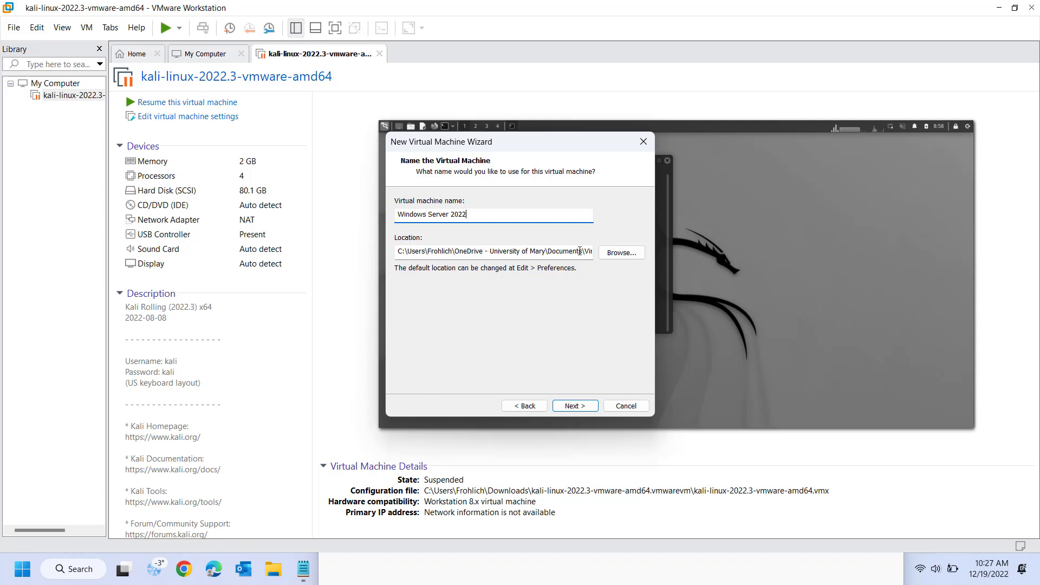
Browse for the virtual machine location and select the OS (C:) drive under This PC.
left_click(611, 257)
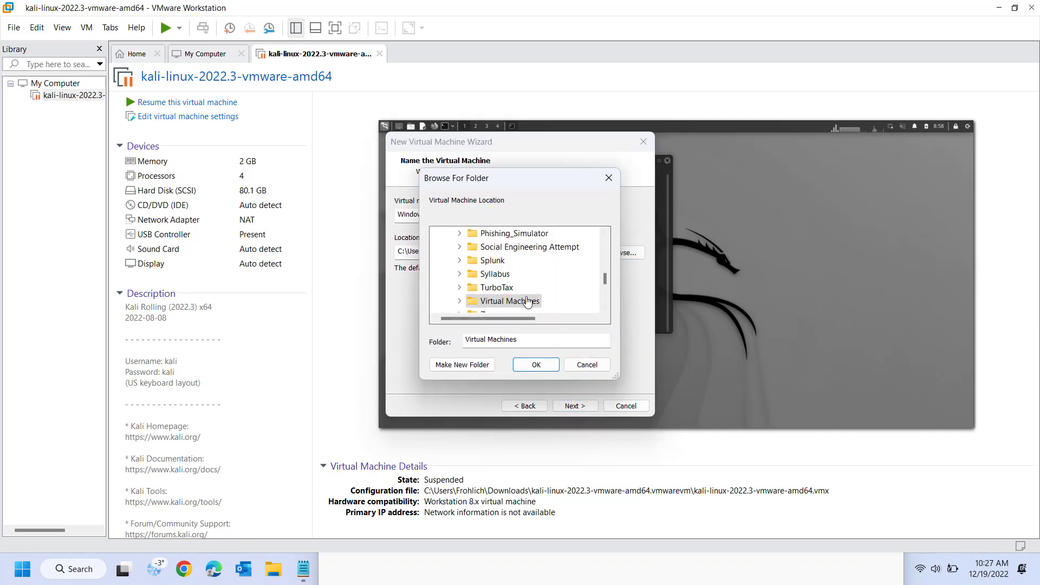
scroll(527, 302, "up", 8)
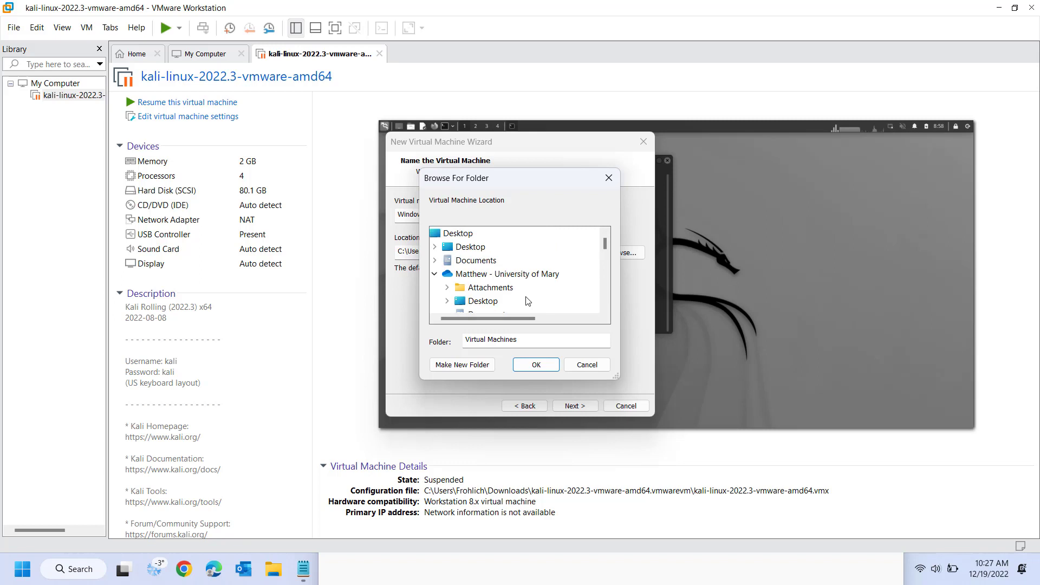
left_click(436, 274)
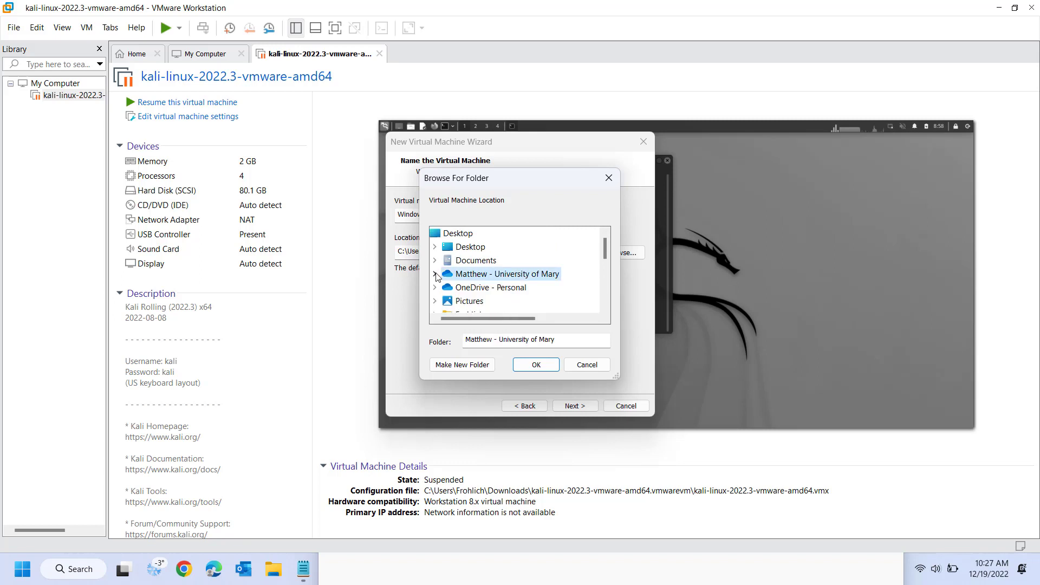
scroll(438, 277, "down", 3)
scroll(438, 276, "down", 1)
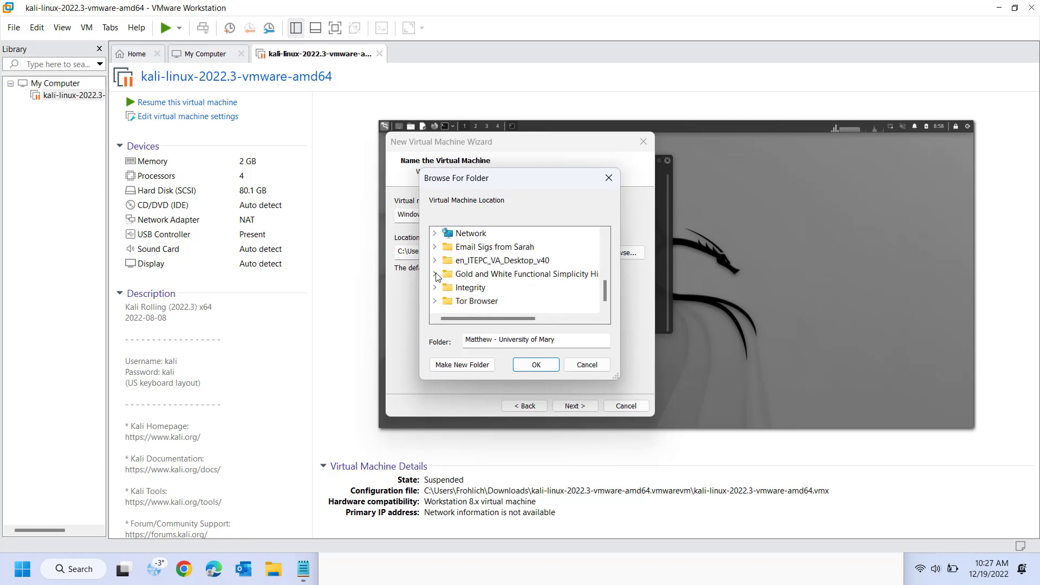
scroll(439, 279, "up", 4)
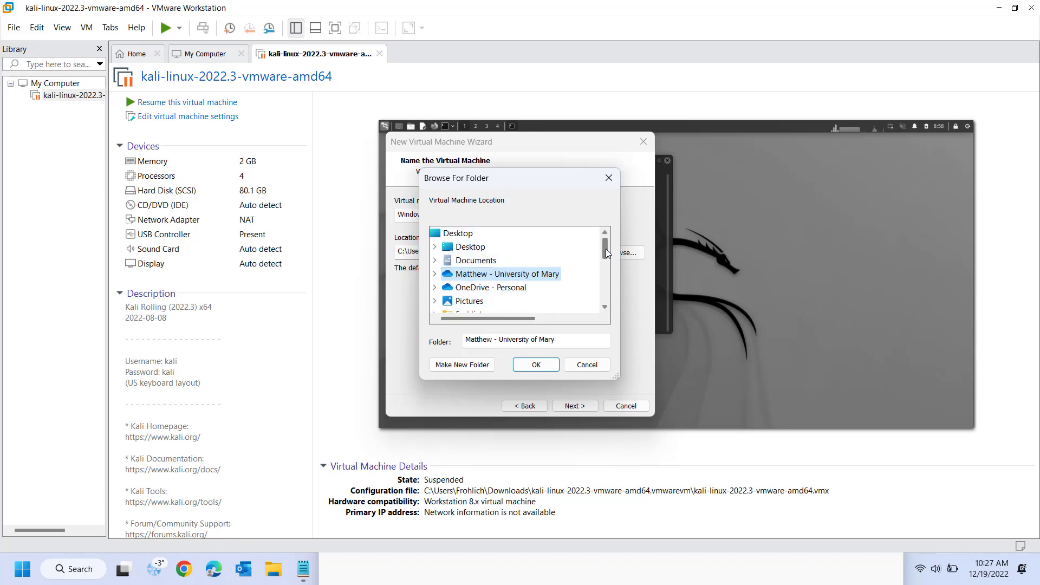
left_click_drag(606, 253, 606, 274)
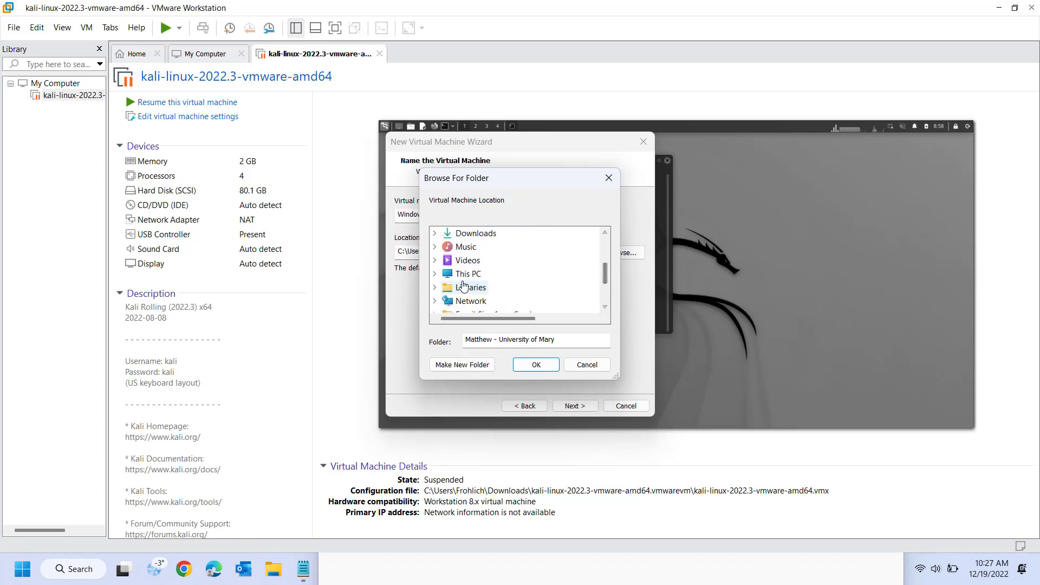
left_click(435, 274)
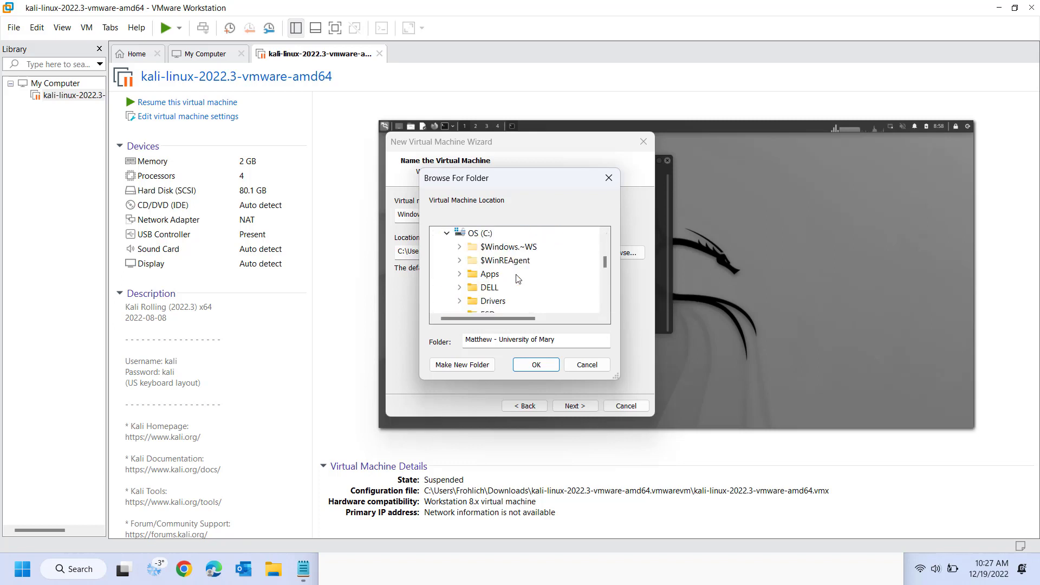
left_click(470, 233)
mouse_move(605, 270)
left_mouse_down()
mouse_move(611, 294)
mouse_move(612, 274)
left_mouse_up()
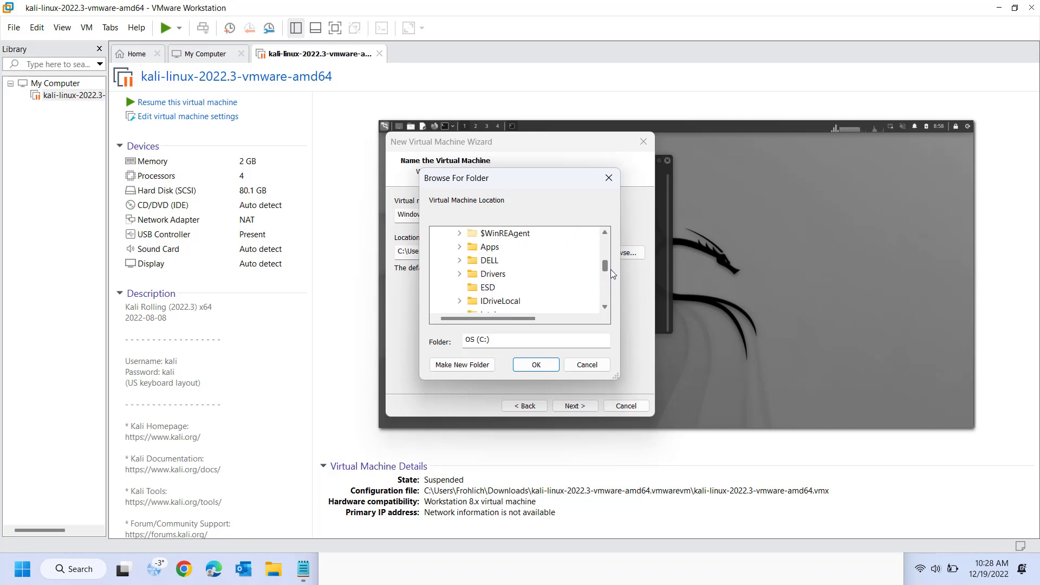
Create a folder named Virtual Machines on the C: drive and set it as the virtual machine location.
left_click(474, 365)
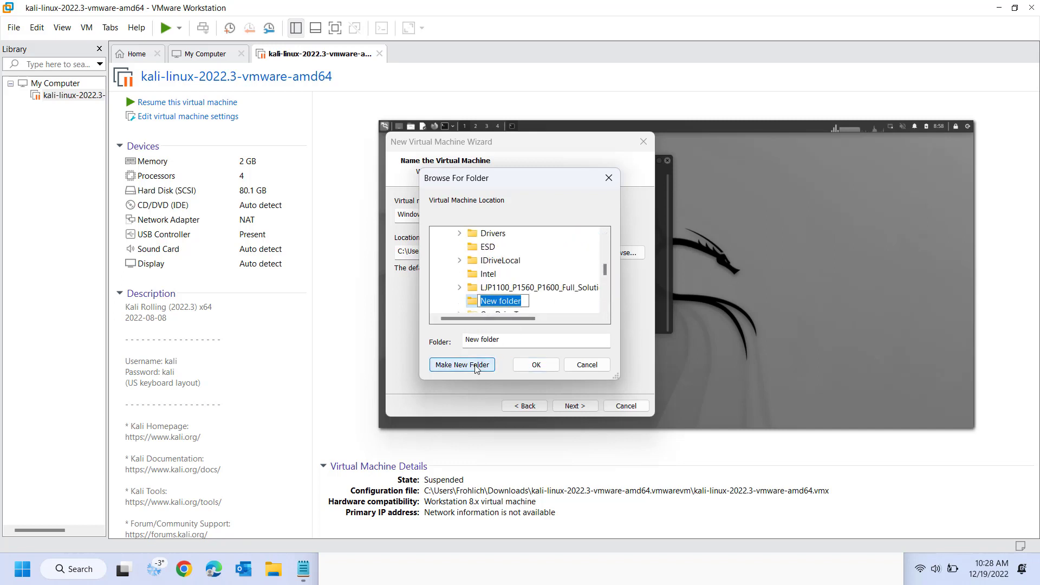
type("Virtual Machines")
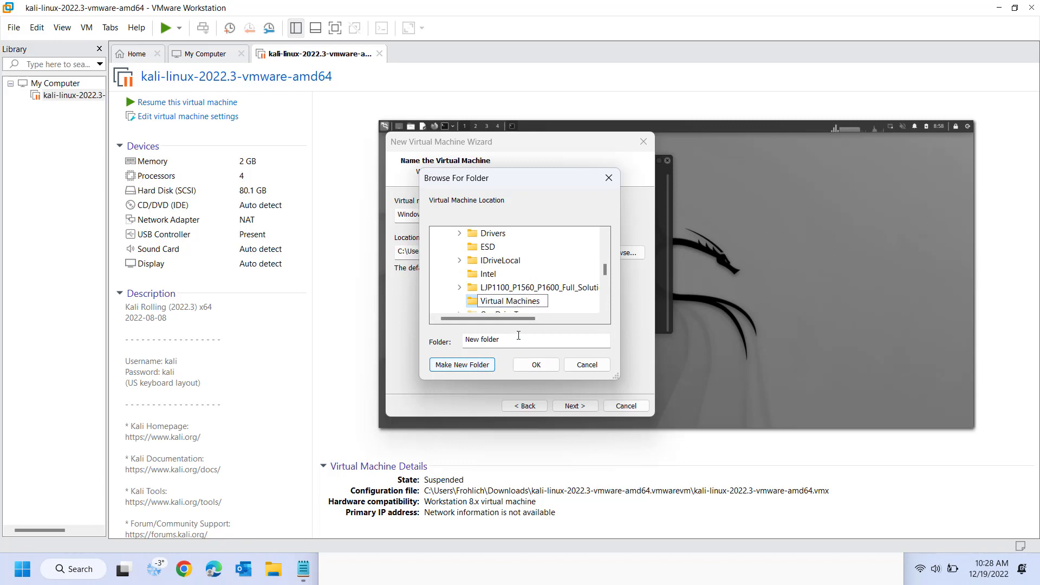
left_click(547, 336)
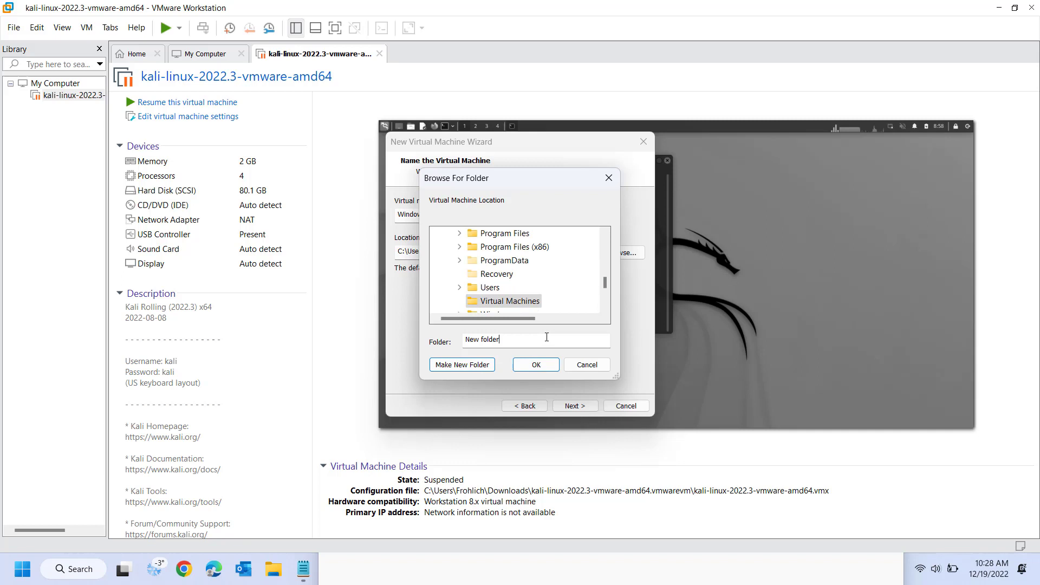
left_click(500, 301)
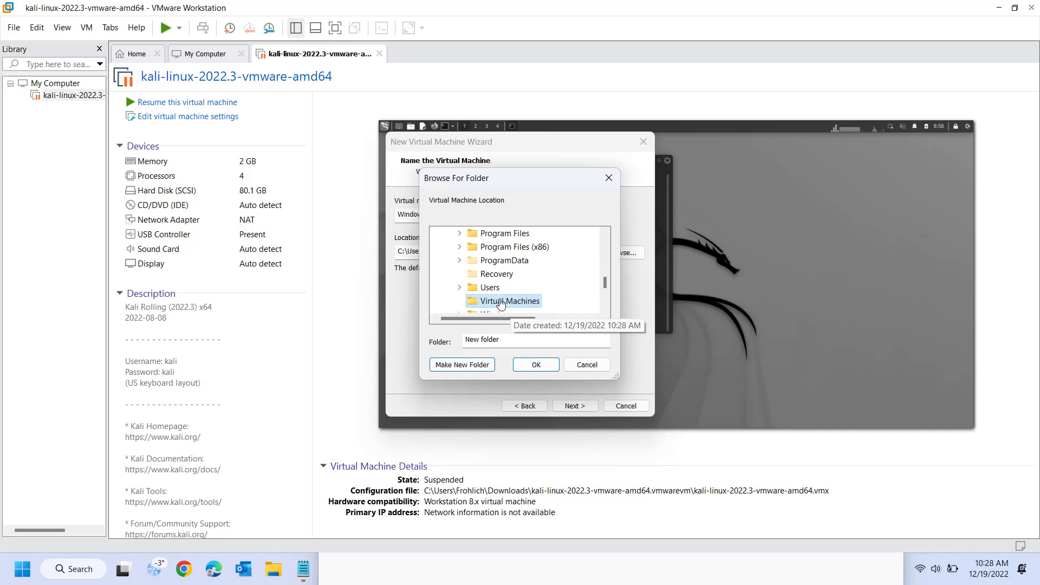
left_click(533, 364)
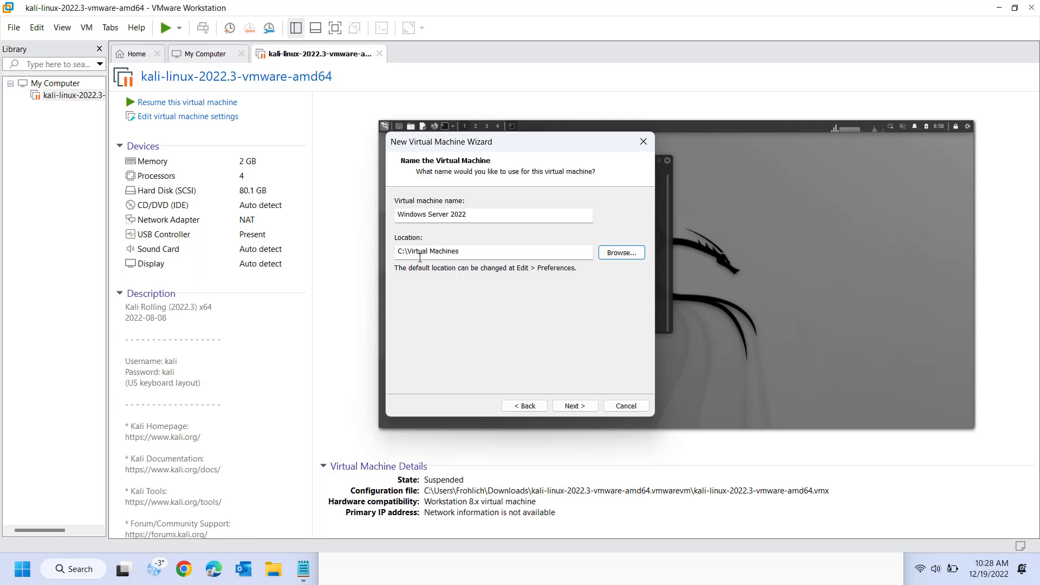
Keep the 60 GB maximum disk size split into multiple files and finish creating the virtual machine with power-on after creation.
left_click(574, 406)
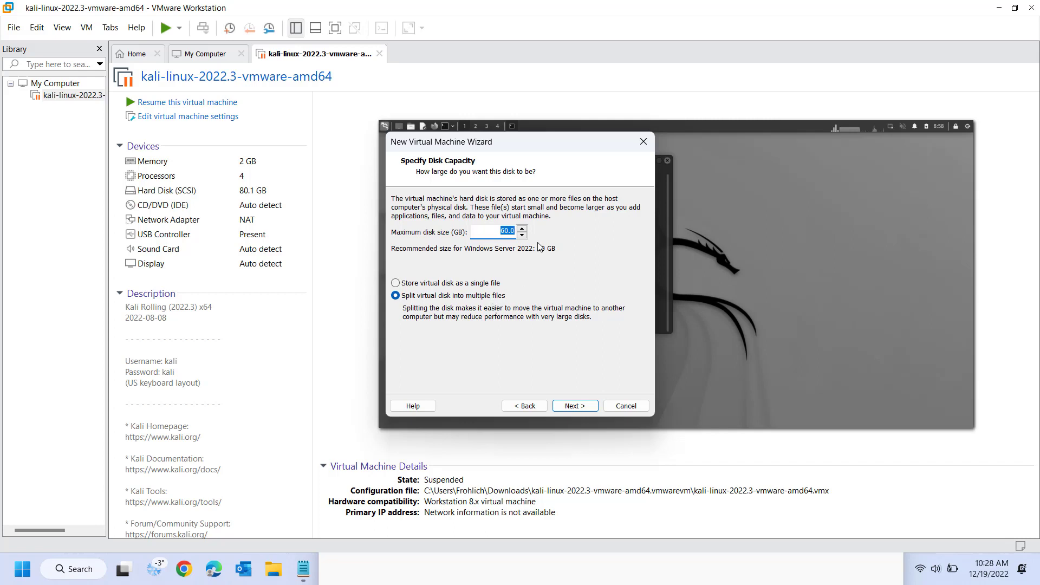
left_click(575, 404)
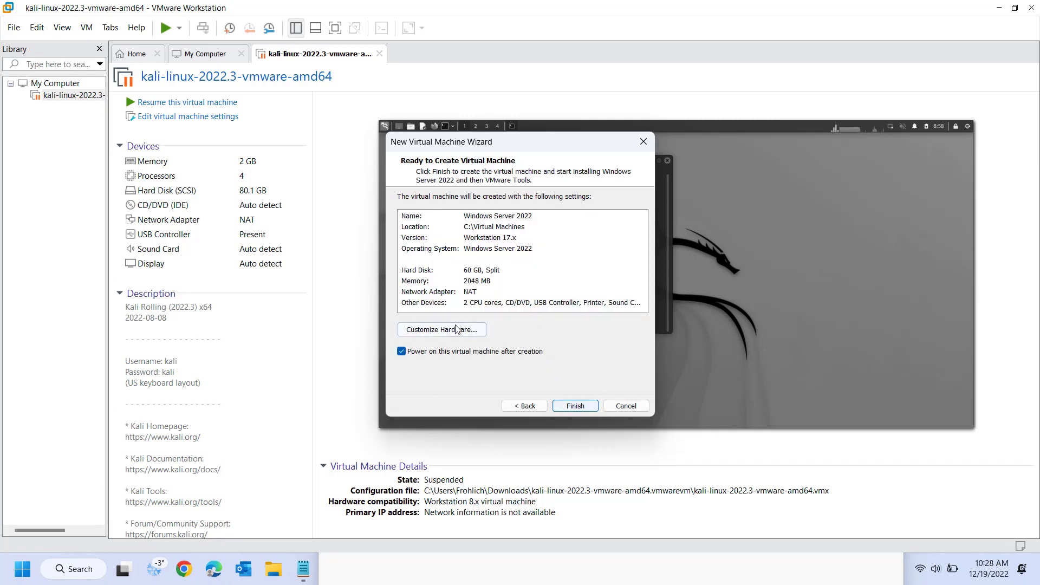
left_click(584, 411)
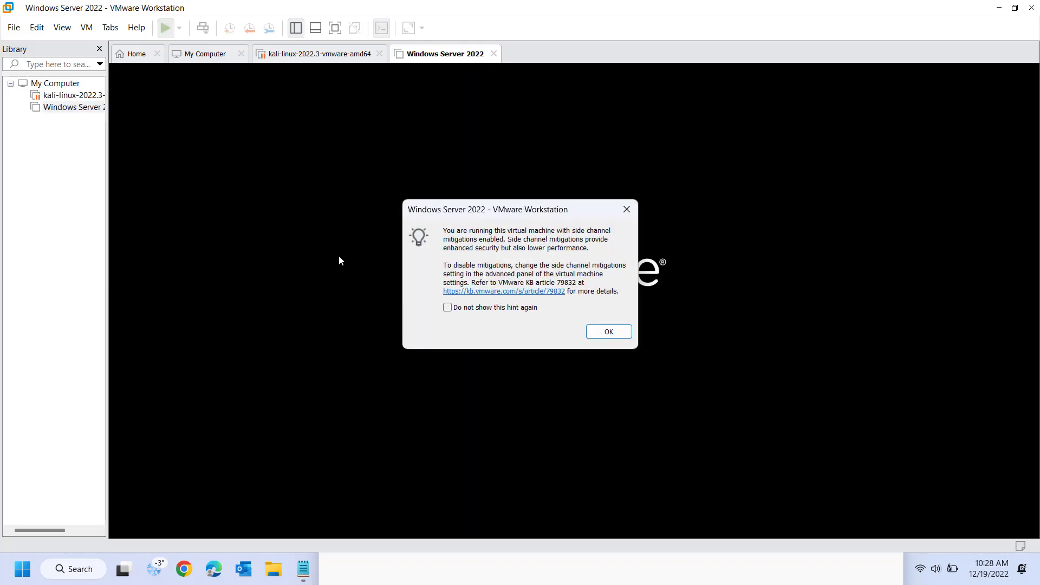
Dismiss the side channel mitigations hint permanently and close the Easy Install notification bar.
left_click(447, 307)
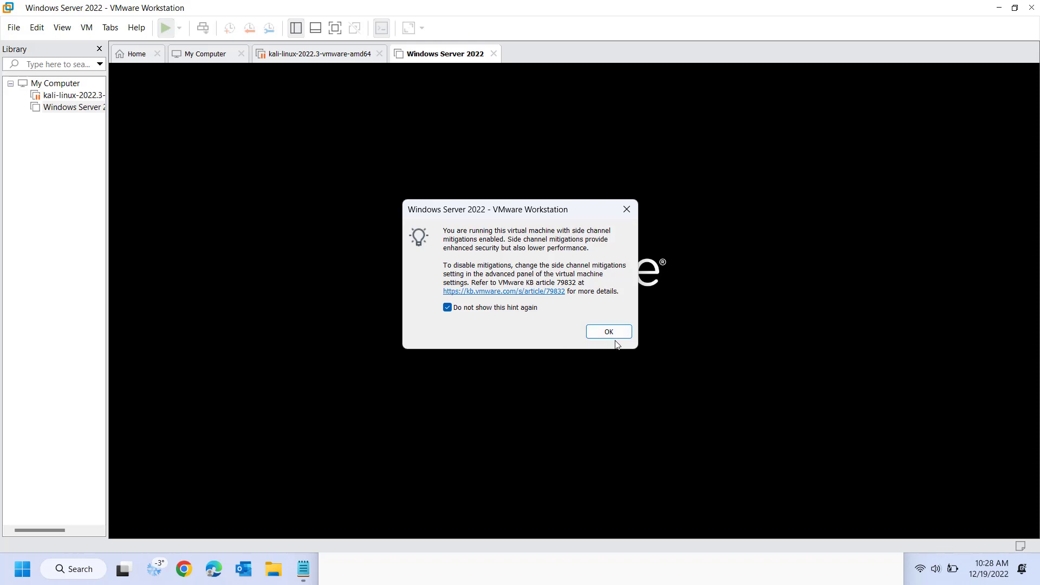
left_click(619, 333)
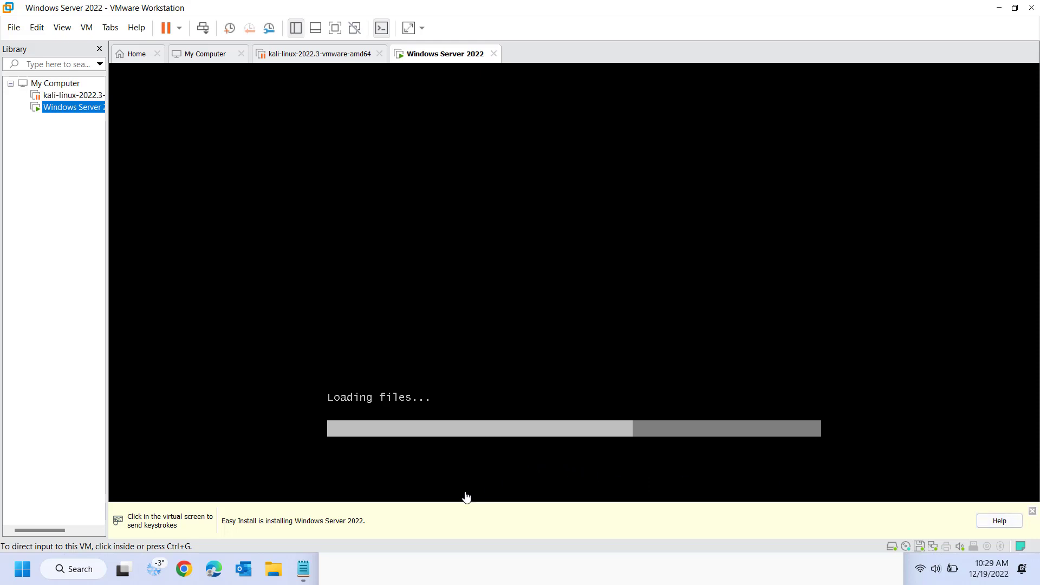
left_click(1032, 512)
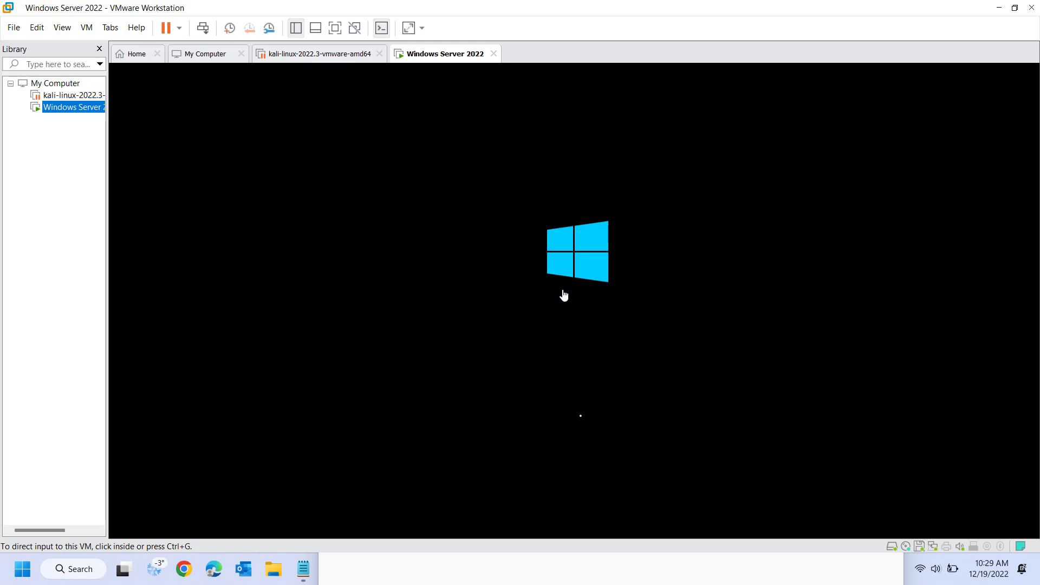
Close key.txt in Notepad without saving and return to the Windows Server 2022 virtual machine in VMware Workstation.
left_click(1003, 6)
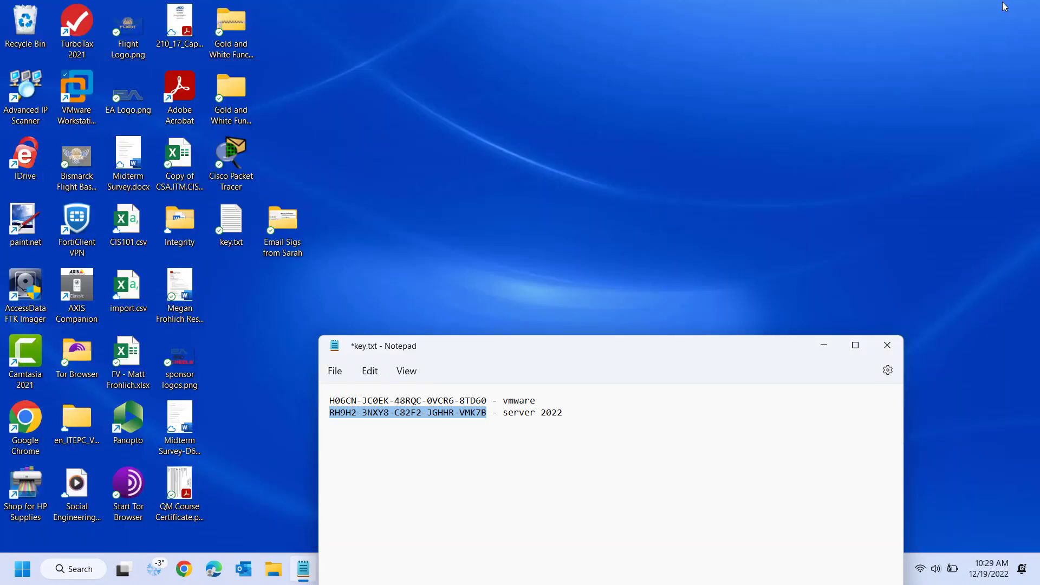
left_click(888, 341)
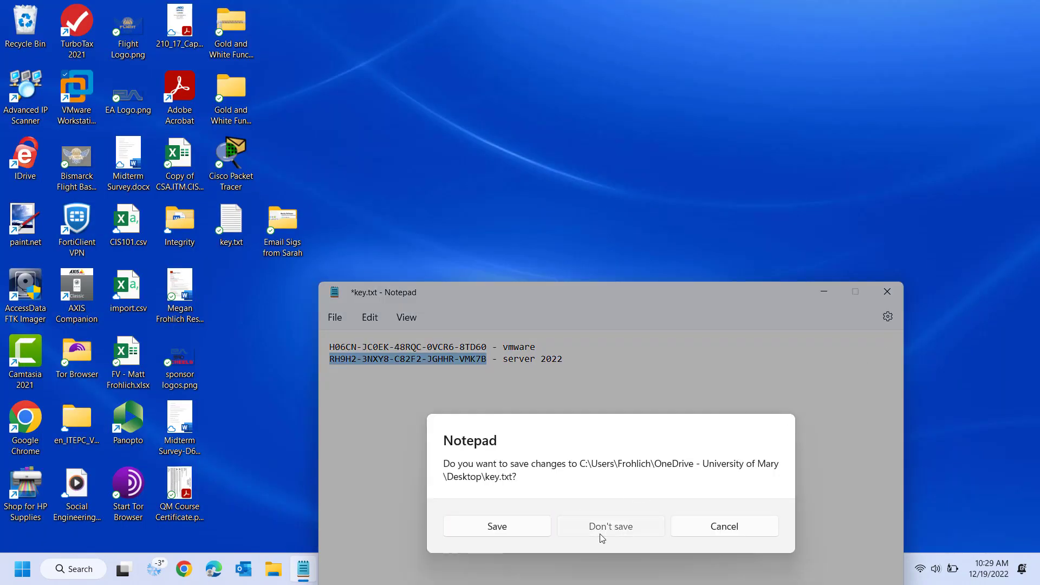
left_click(599, 527)
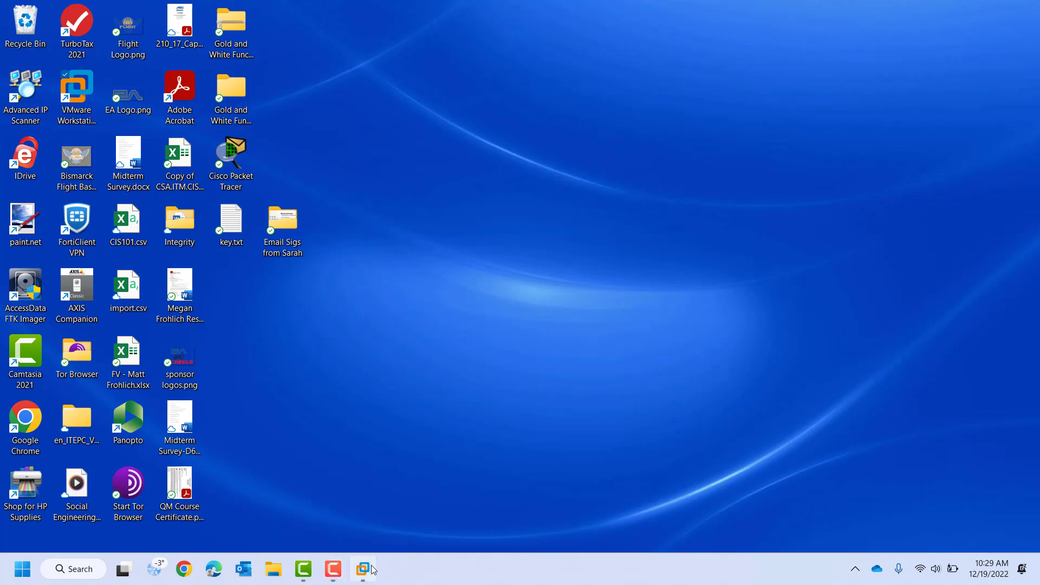
mouse_move(373, 570)
left_click(548, 460)
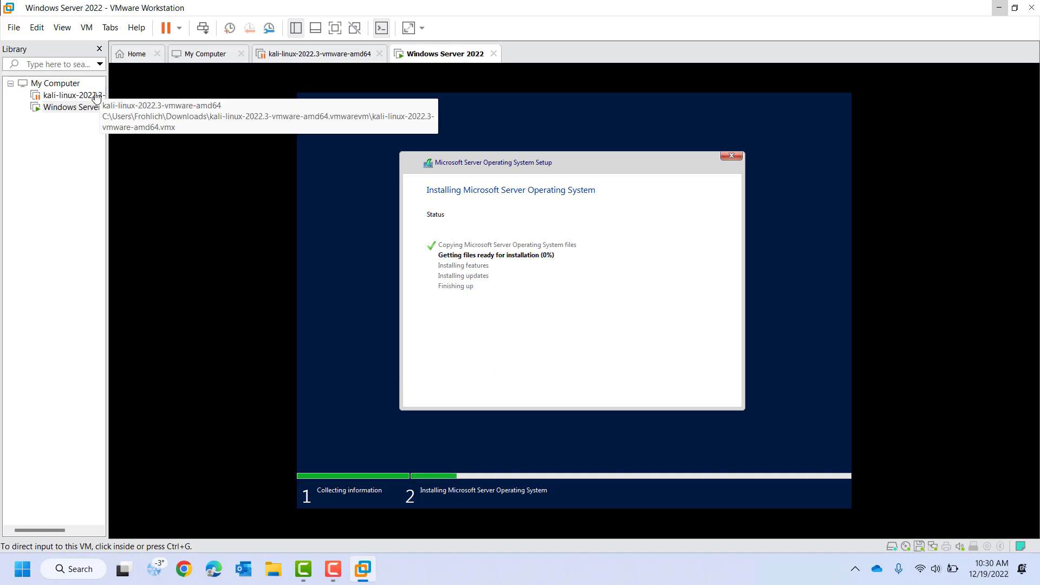
Raise the Windows Server 2022 virtual machine's memory to 4096 MB in its settings and dismiss the removable devices hint.
right_click(84, 108)
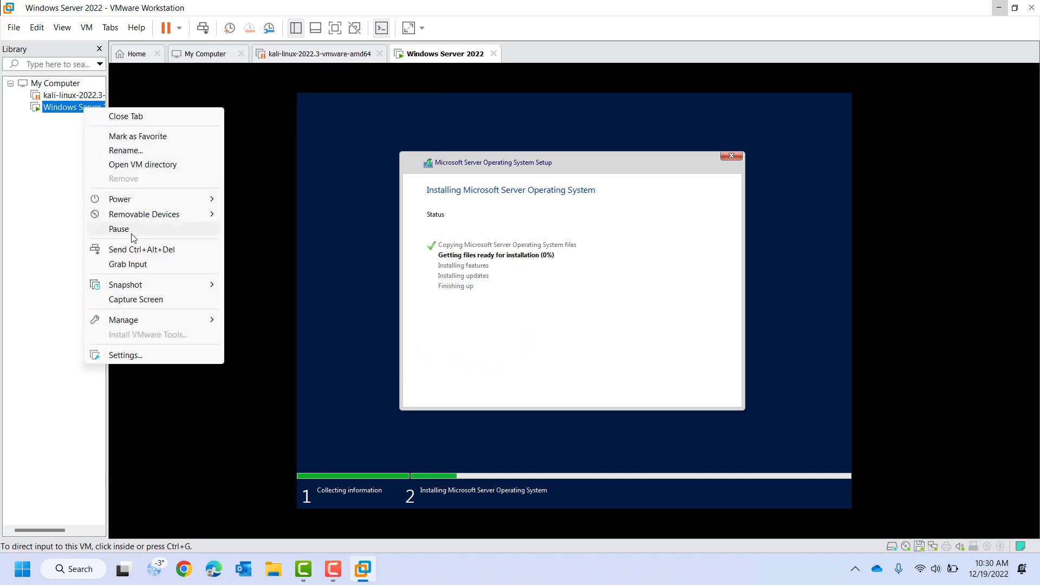
left_click(130, 356)
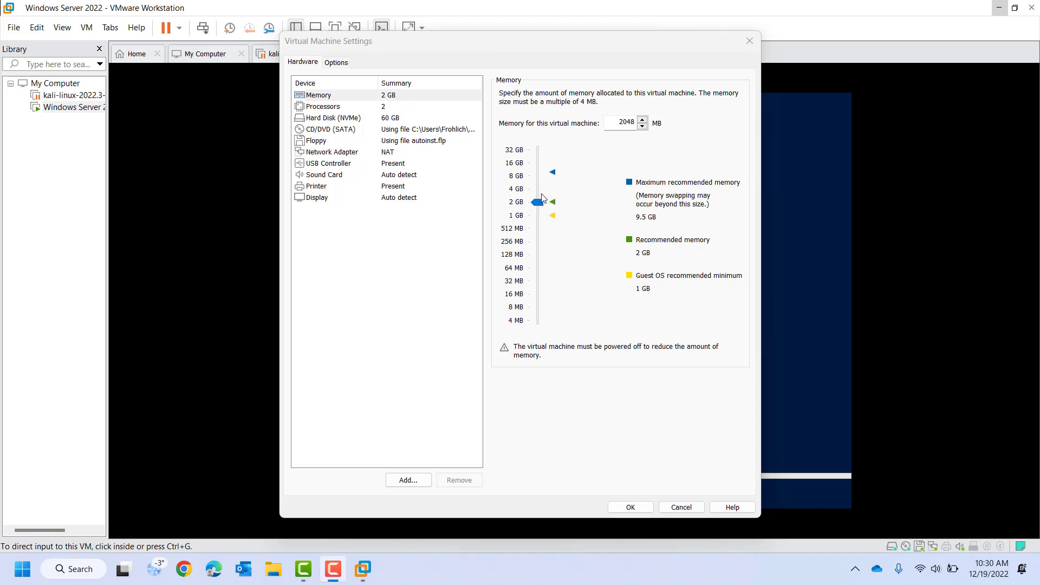
left_click_drag(536, 202, 540, 189)
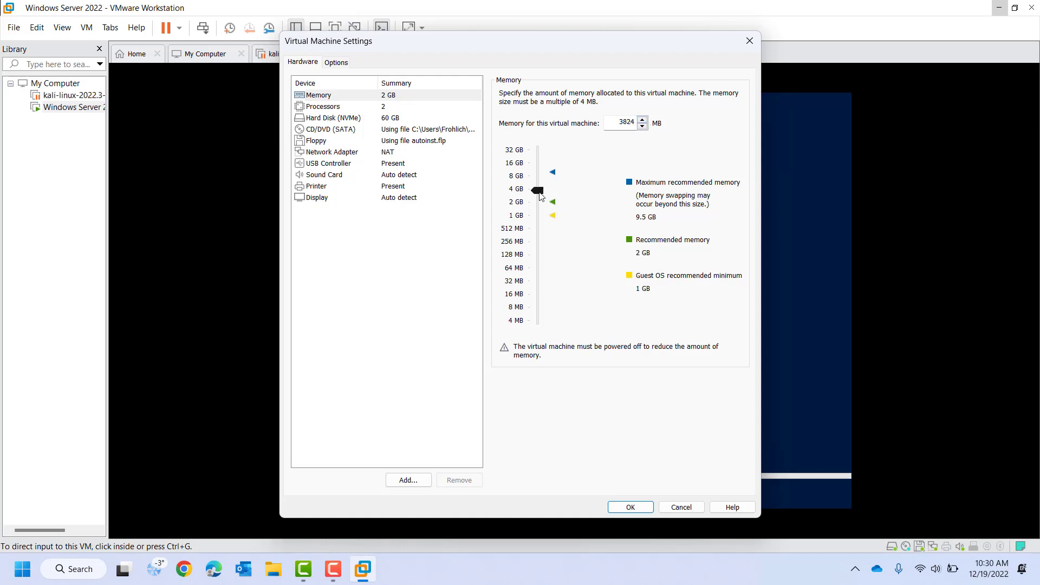
left_click_drag(540, 192, 540, 192)
left_click(539, 190)
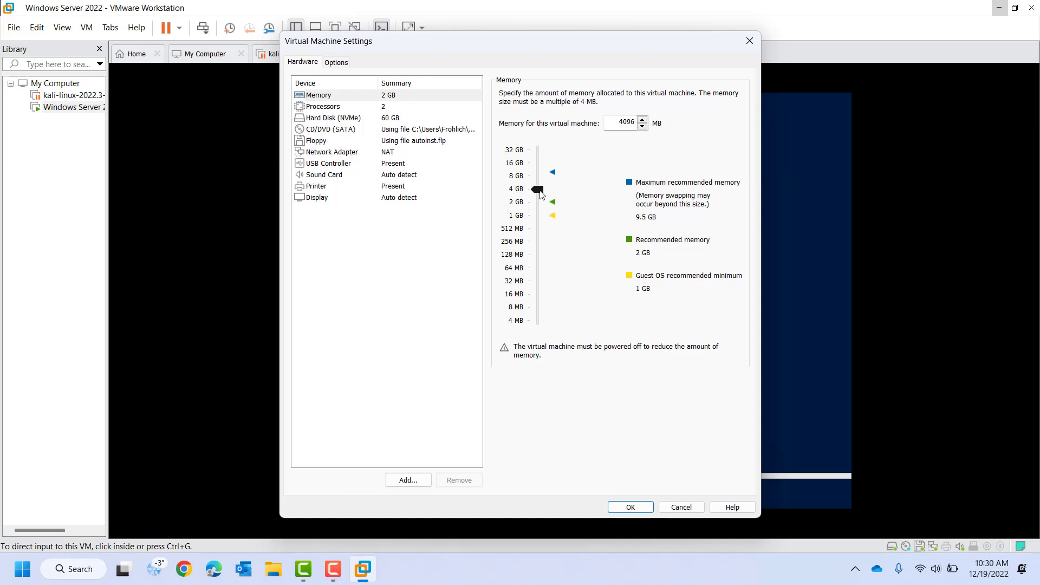
left_click(639, 508)
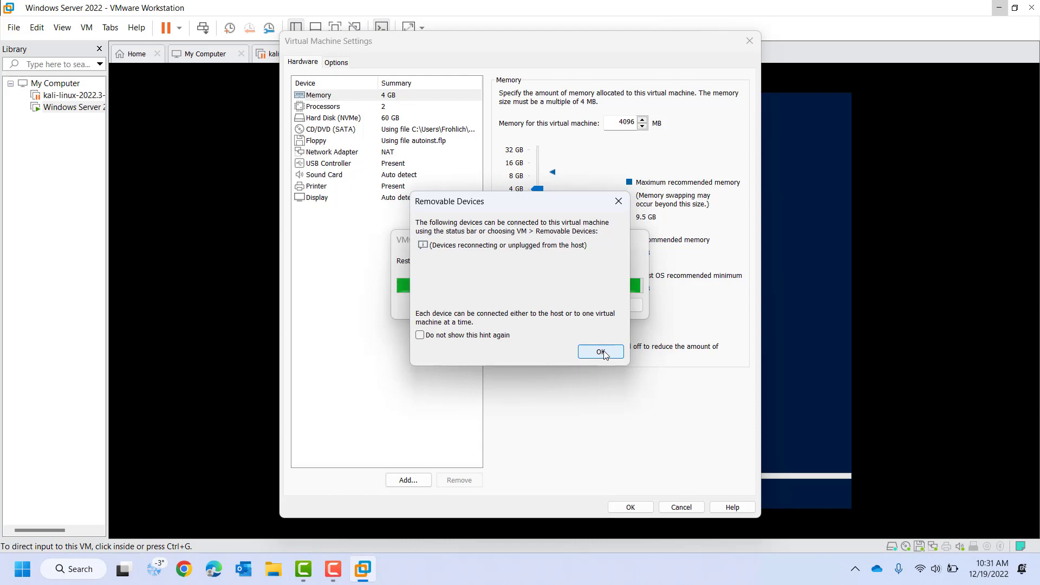
left_click(601, 352)
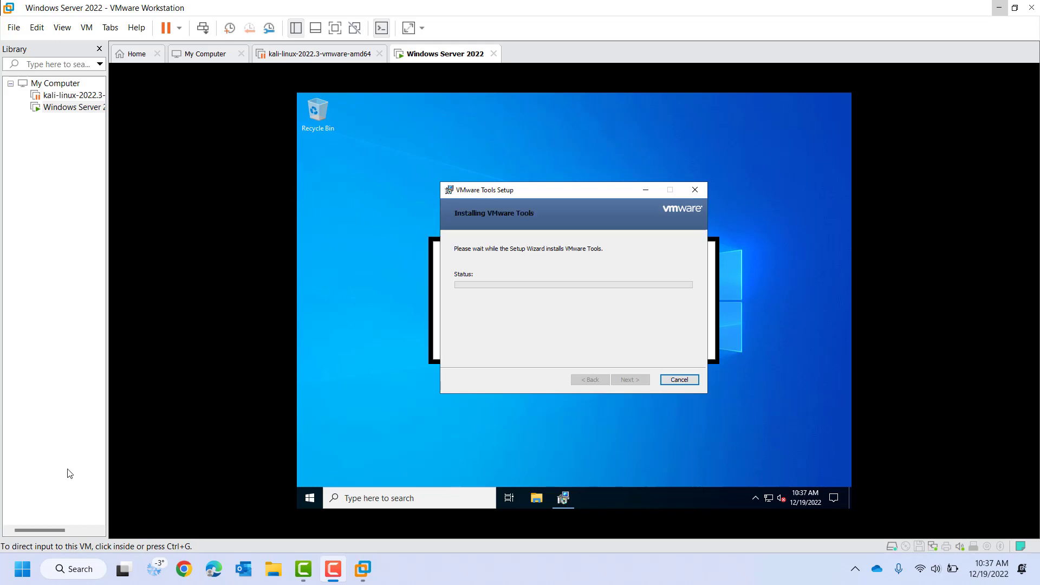
Capture a rectangular screenshot of the VMware Workstation window with Snipping Tool, then close Snipping Tool.
left_click(69, 569)
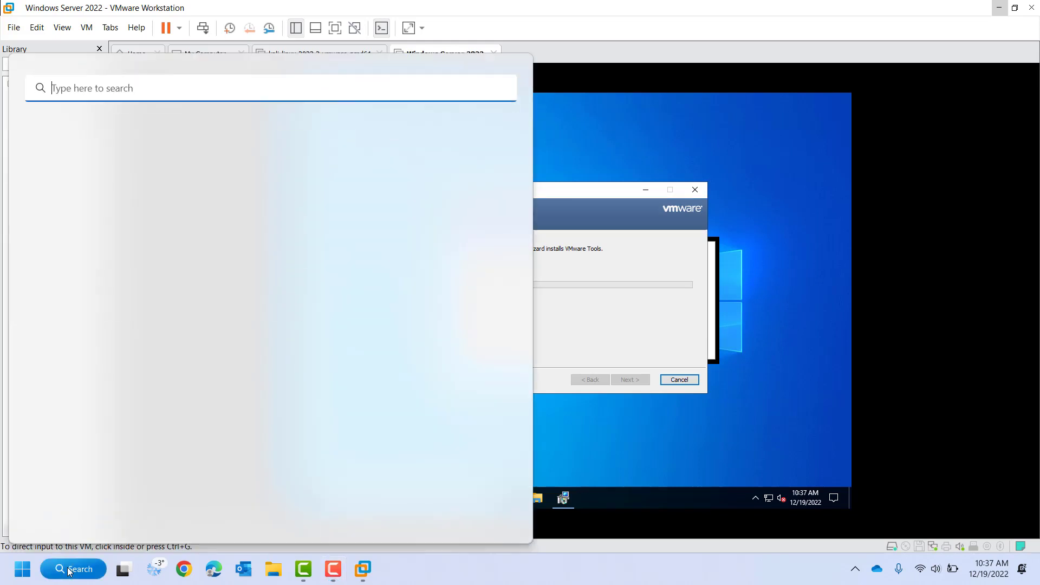
type("snip")
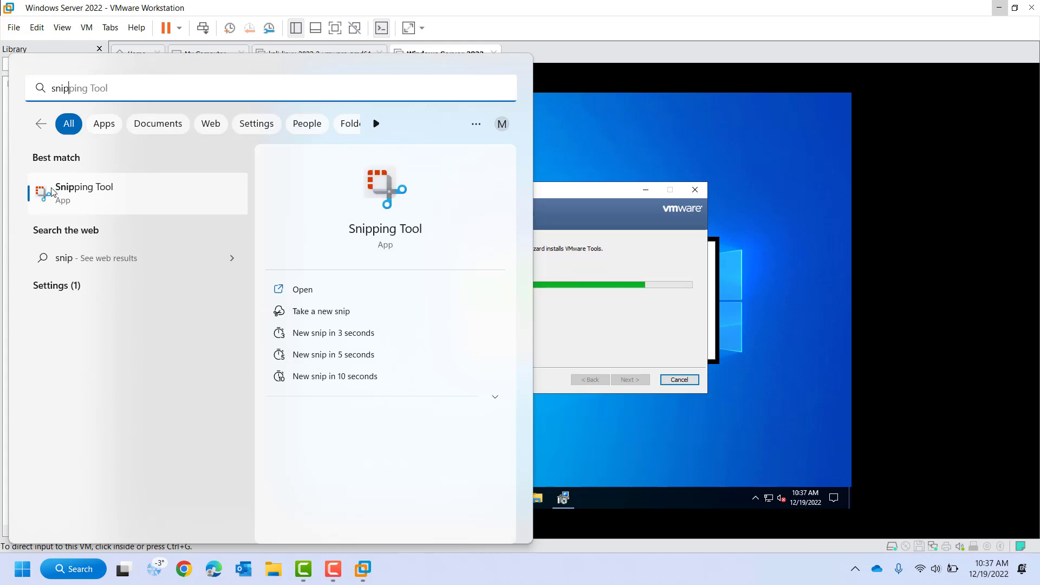
left_click(51, 190)
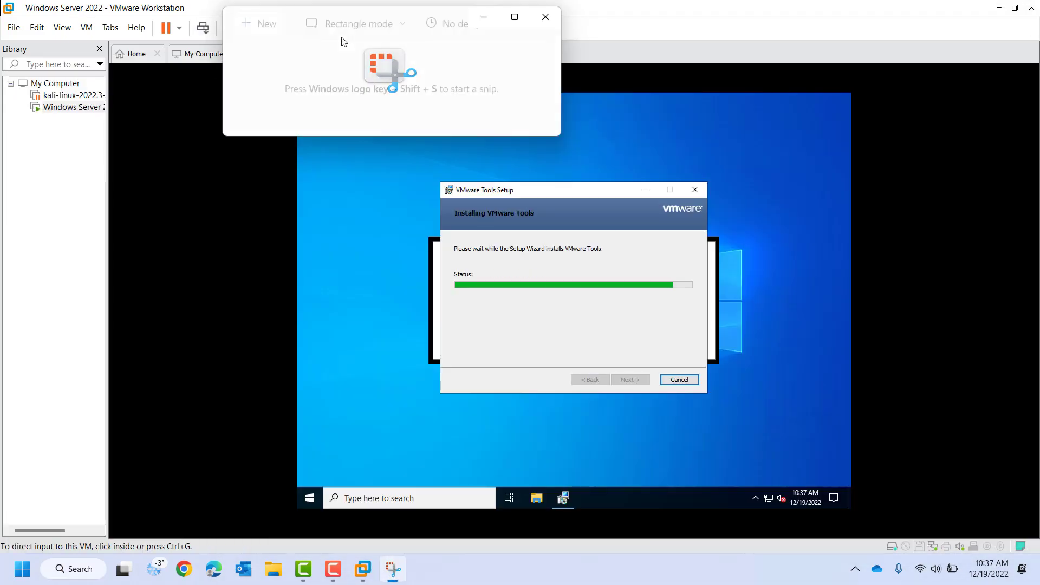
left_click(19, 4)
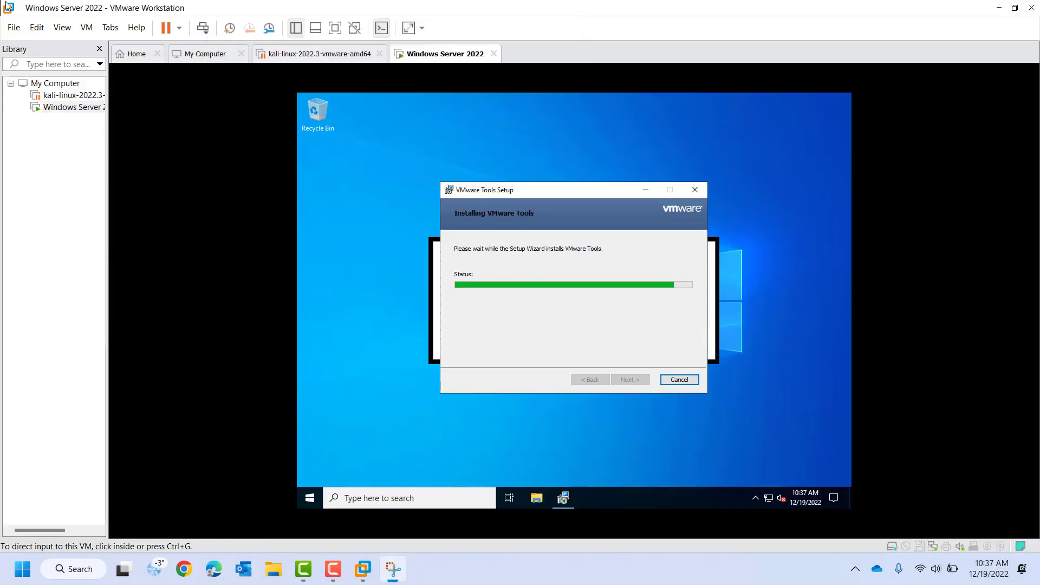
key("super+shift+s")
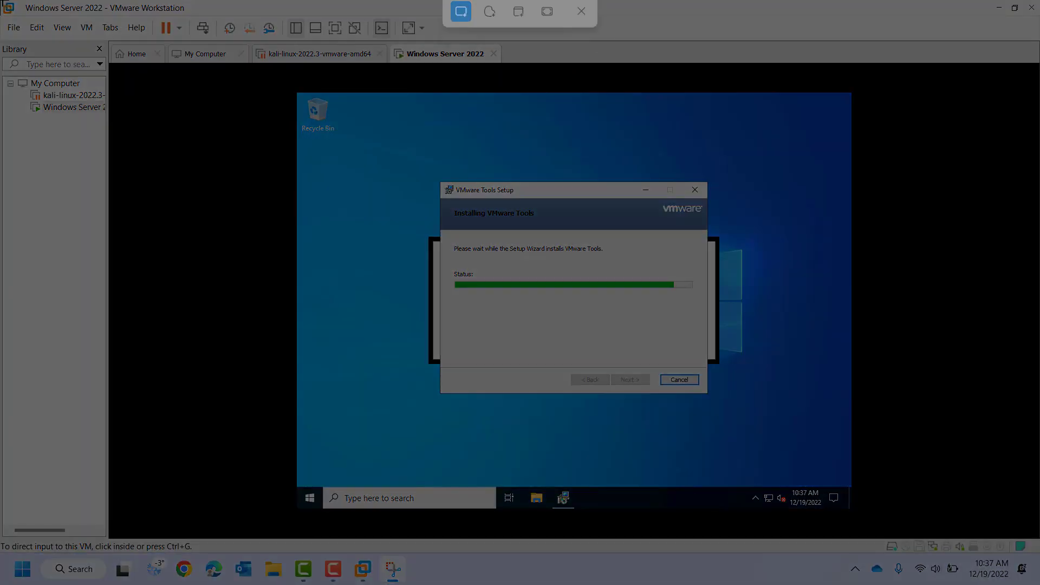
left_click_drag(2, 0, 1009, 554)
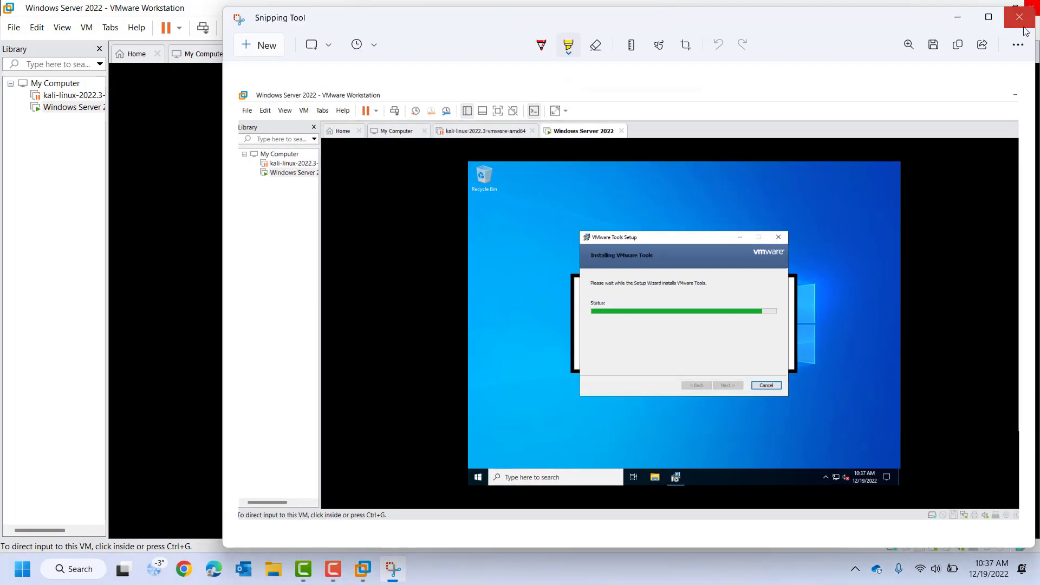
left_click(1023, 26)
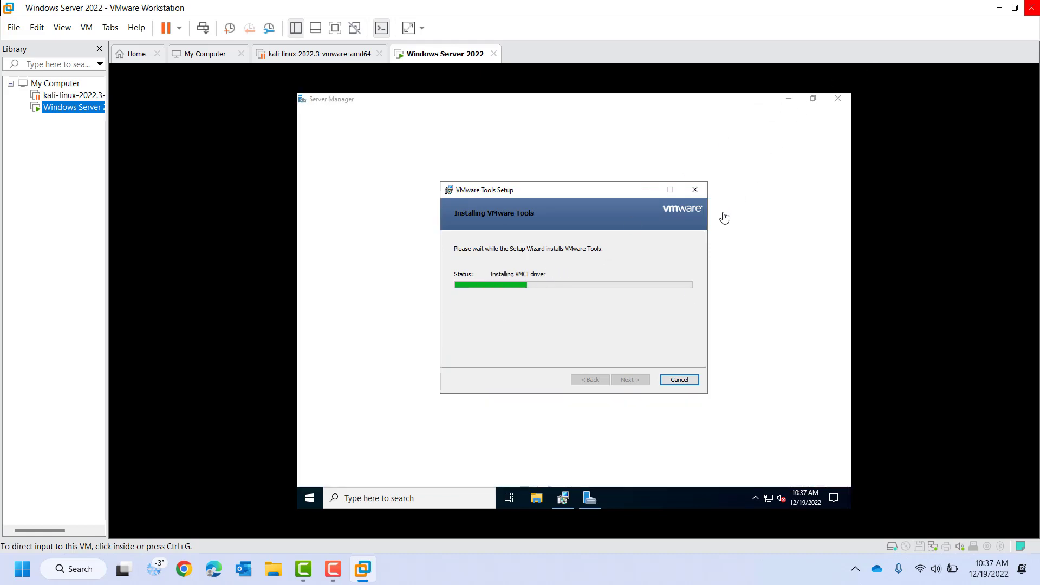
Minimize VMware Workstation to the host desktop and bring the Windows Server 2022 virtual machine back into view.
left_click(997, 8)
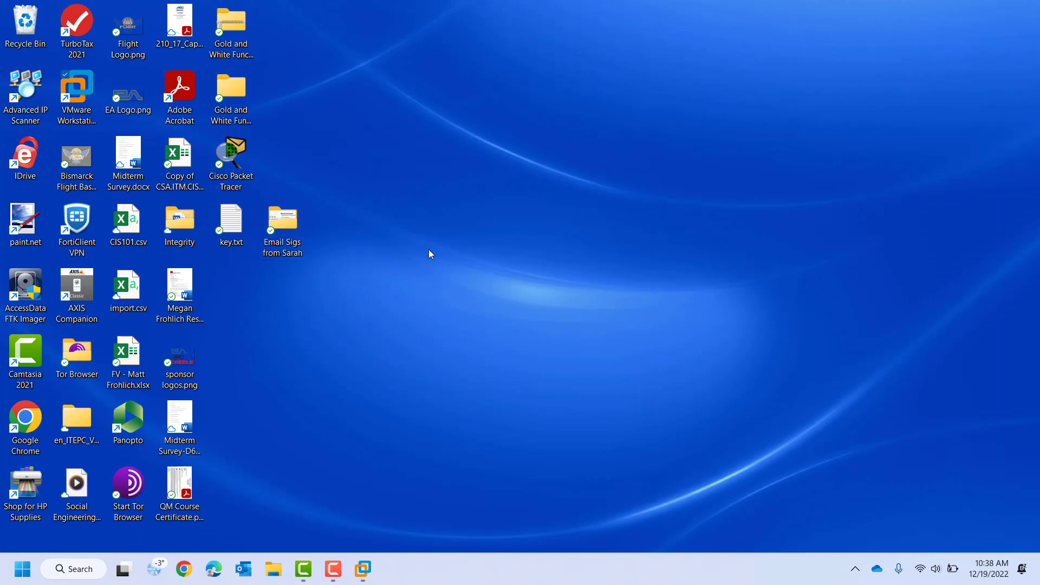
mouse_move(364, 569)
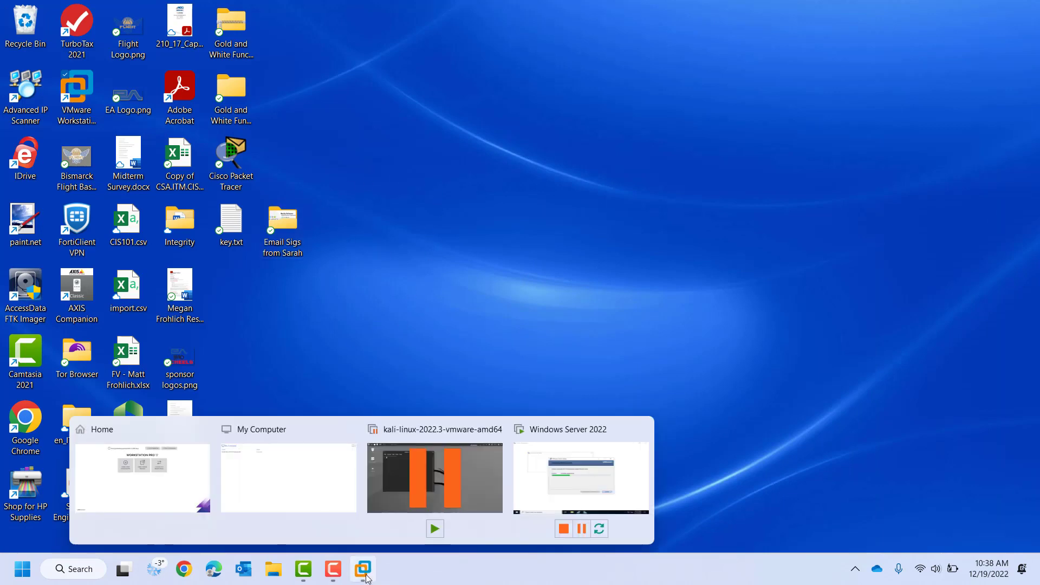
left_click(564, 462)
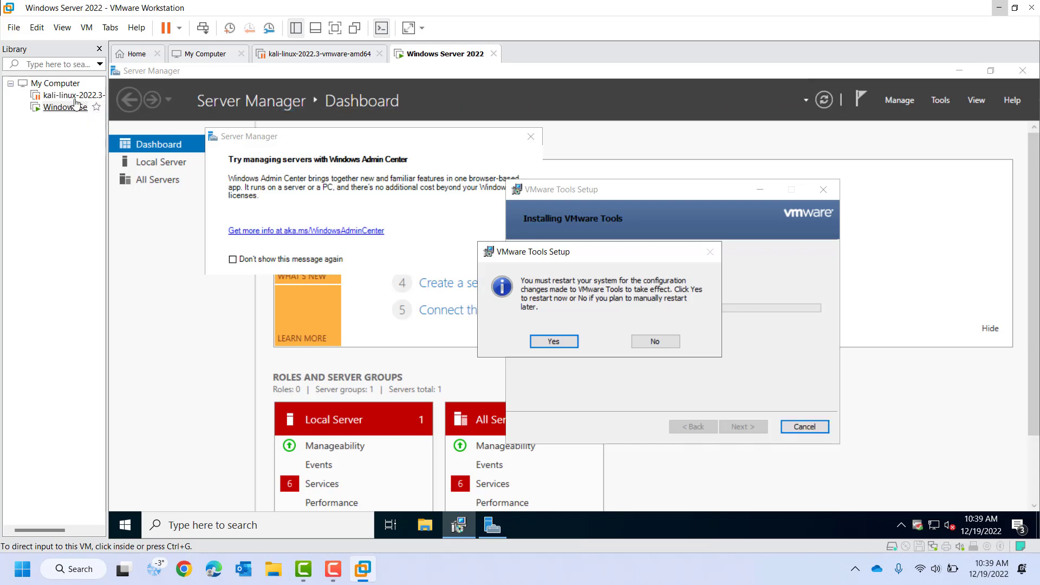
left_click(14, 27)
mouse_move(37, 27)
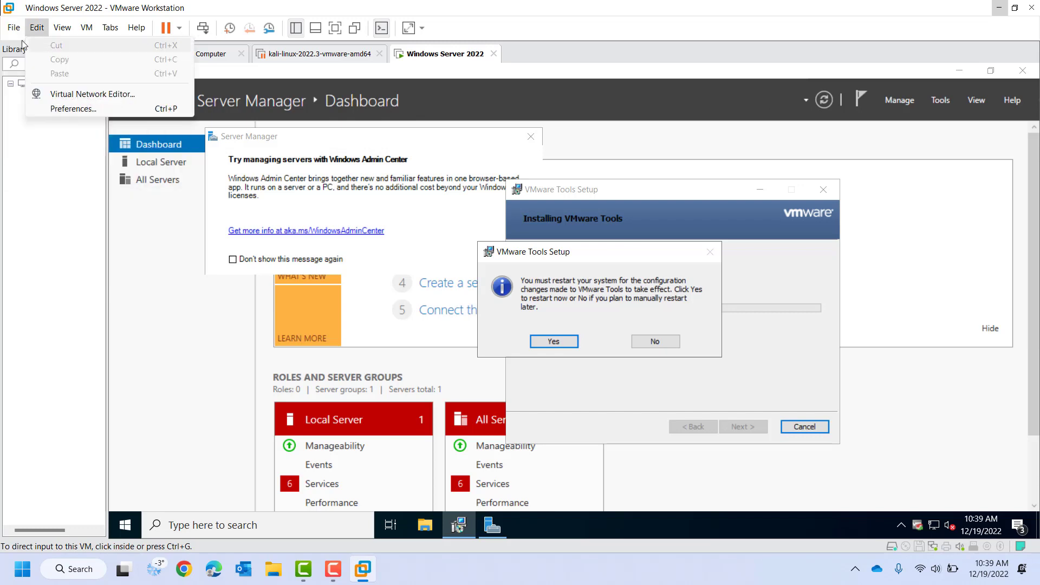
left_click(52, 240)
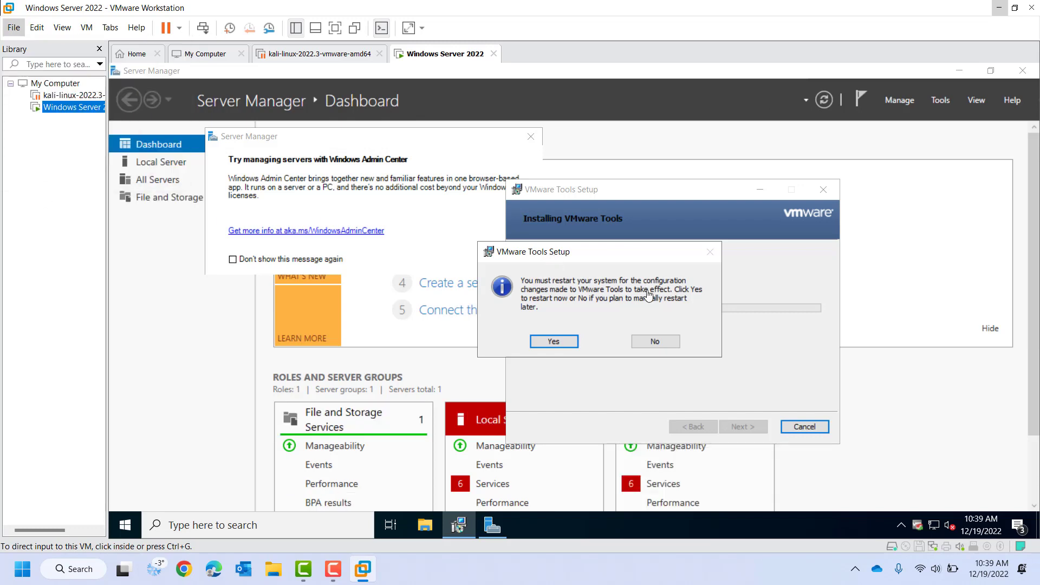
Restart the guest system to apply the VMware Tools changes and close Server Manager once it has booted.
left_click(577, 343)
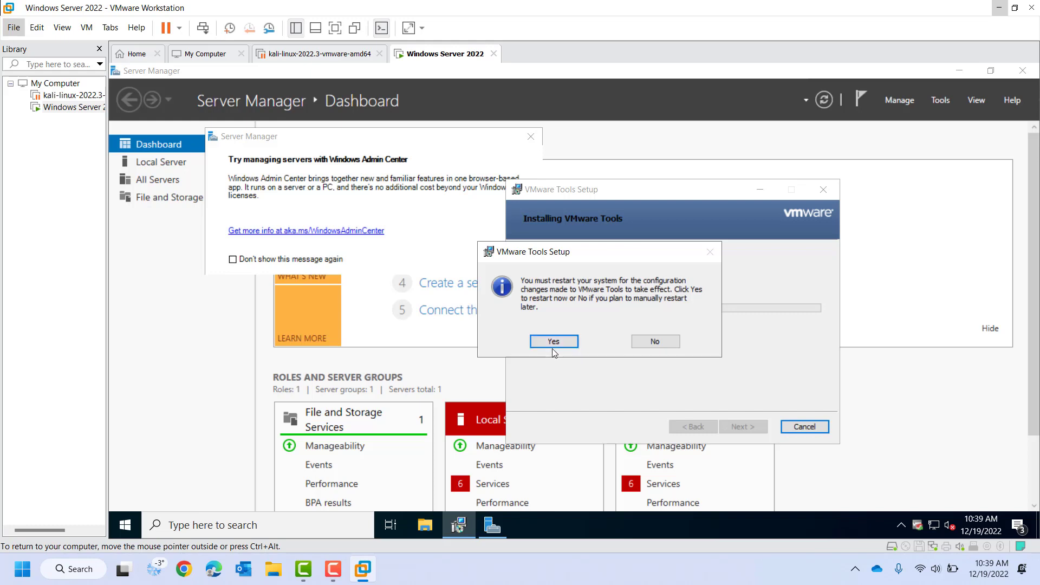
left_click(557, 347)
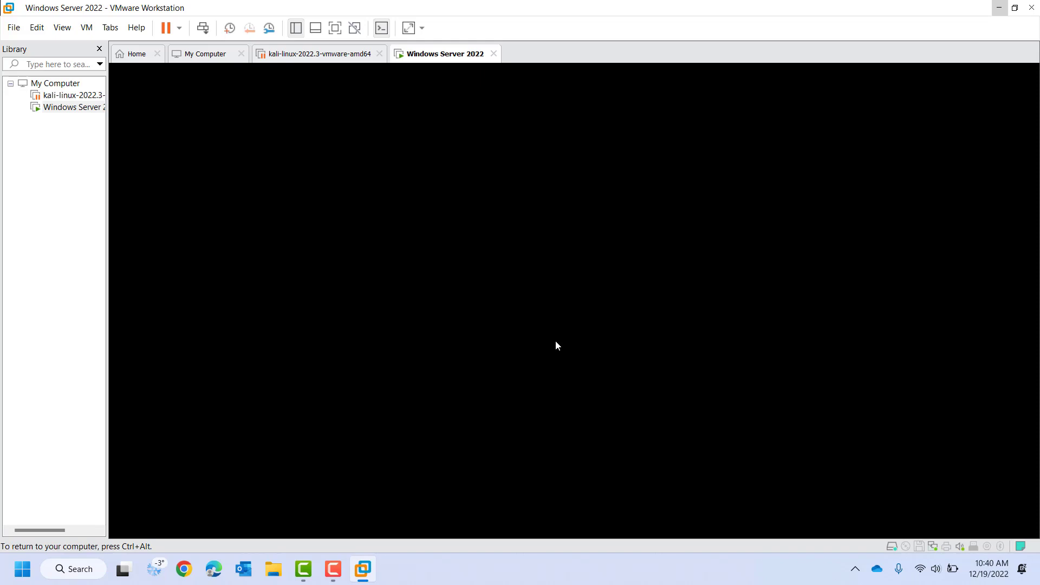
key("ctrl+alt")
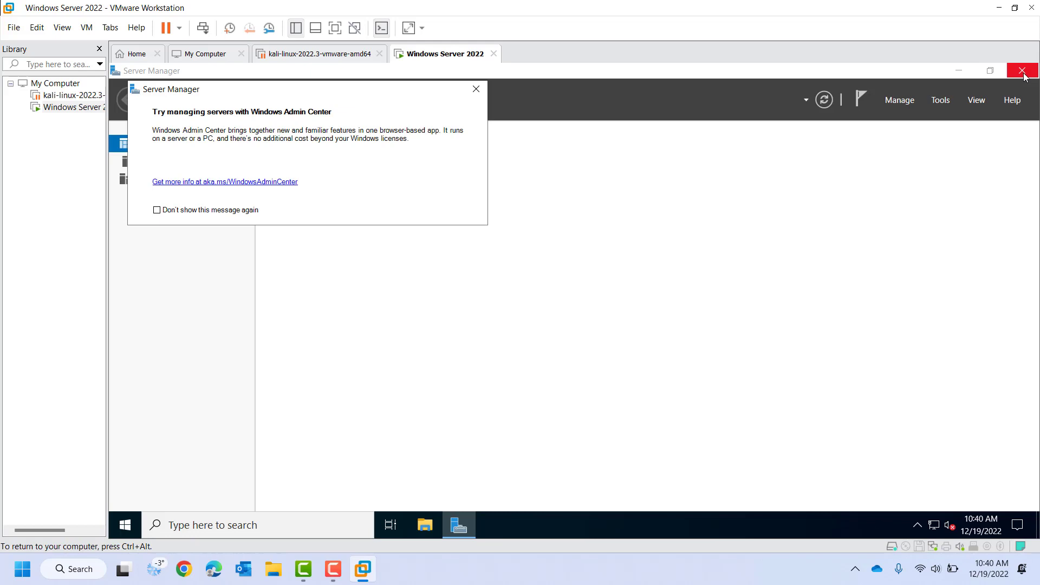
left_click(1023, 74)
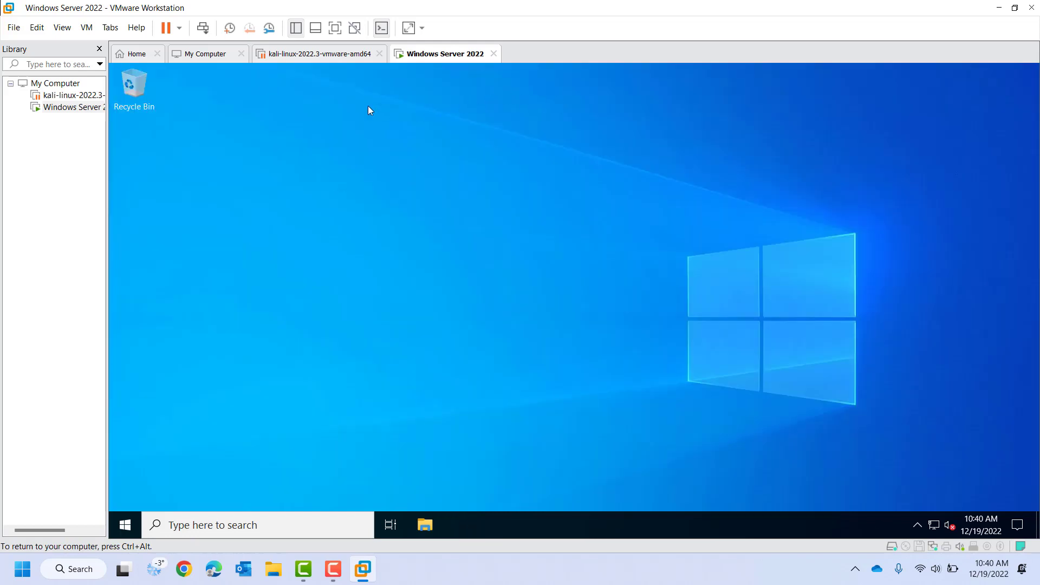
Take a snapshot named Fresh Install with the description "No roles, configurations, or updates. Brand new install".
left_click(229, 29)
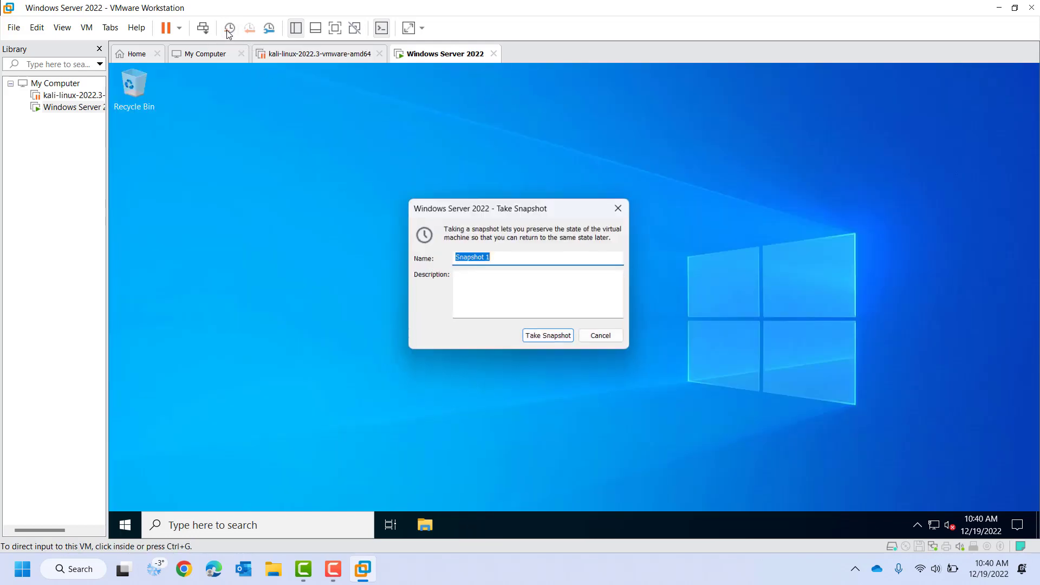
type("F")
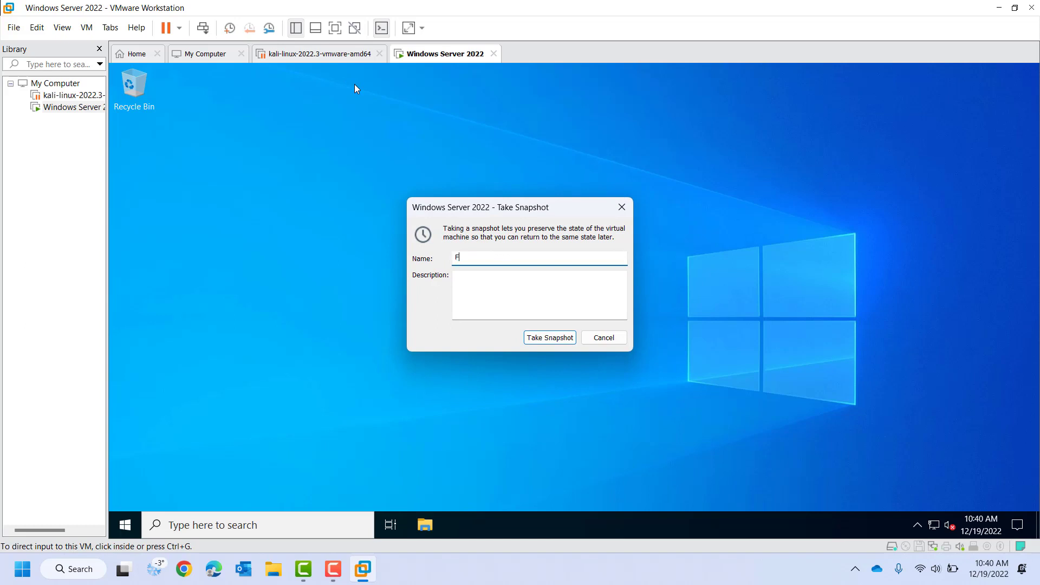
type("resh Install")
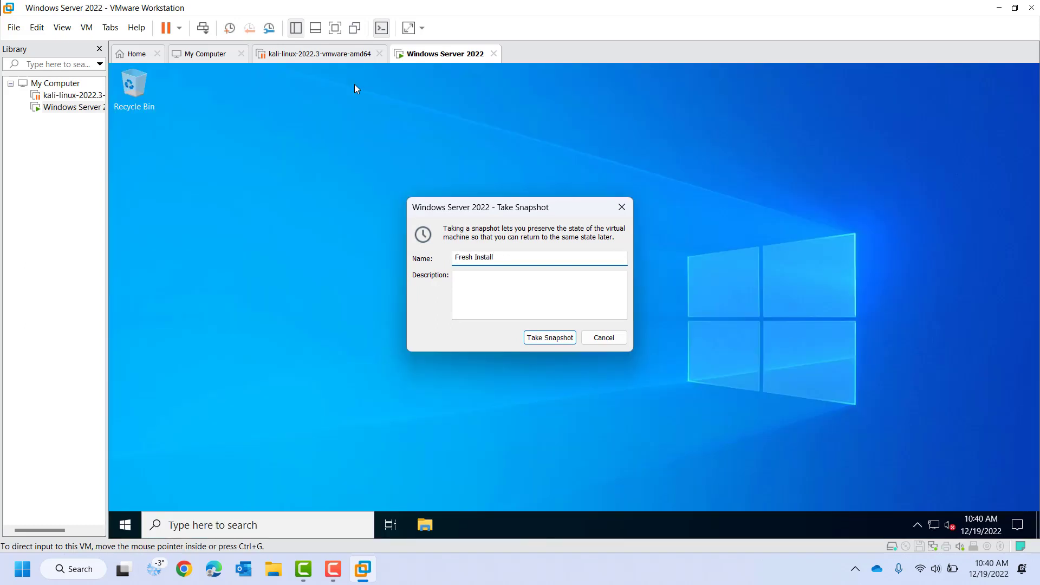
key("Tab")
type("No r")
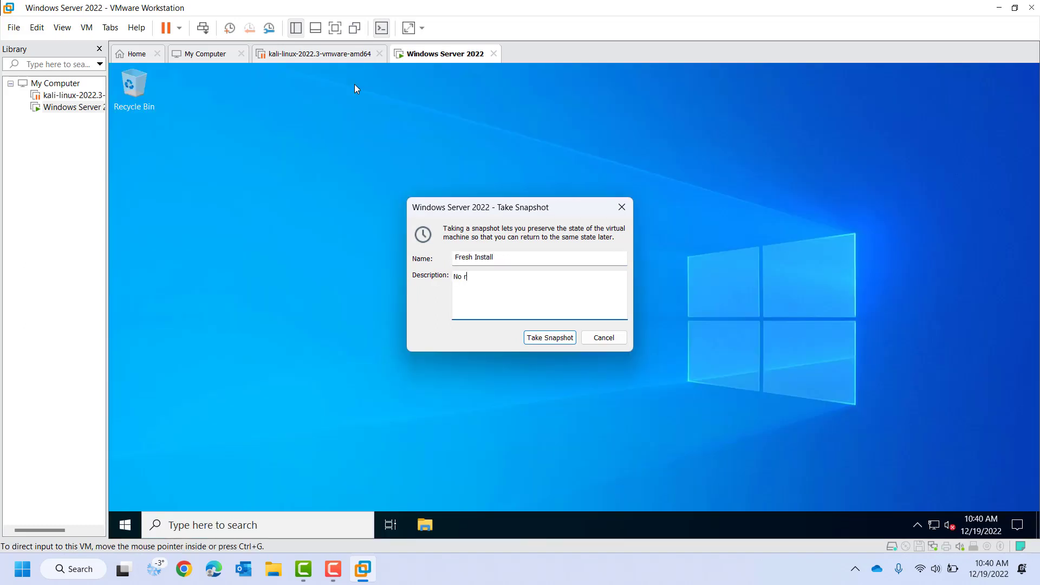
type("oles or confi")
key("BackSpace")
key("BackSpace")
key("BackSpace")
key("BackSpace")
key("BackSpace")
key("BackSpace")
key("BackSpace")
key("BackSpace")
key("BackSpace")
type(", configurations, or updates.  Brand new")
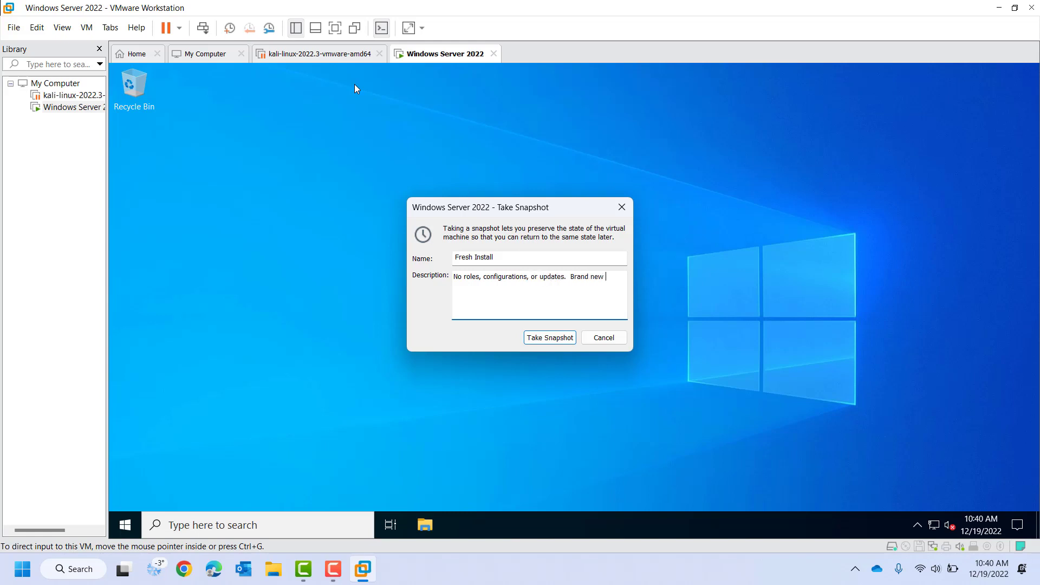
type(" install")
left_click(550, 338)
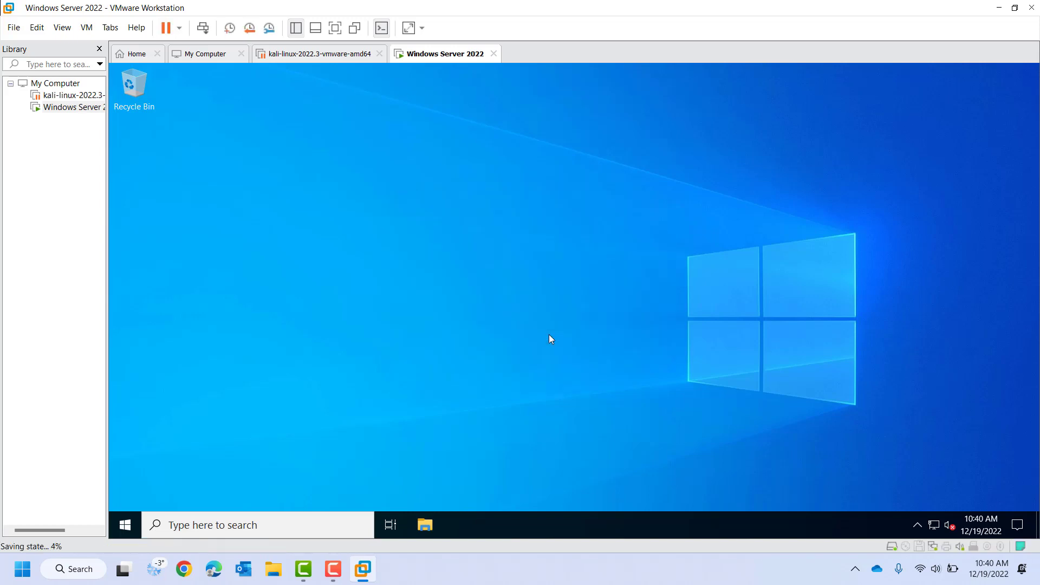
Create a new rich text document and a new text document on the guest desktop, keeping their default names.
right_click(464, 139)
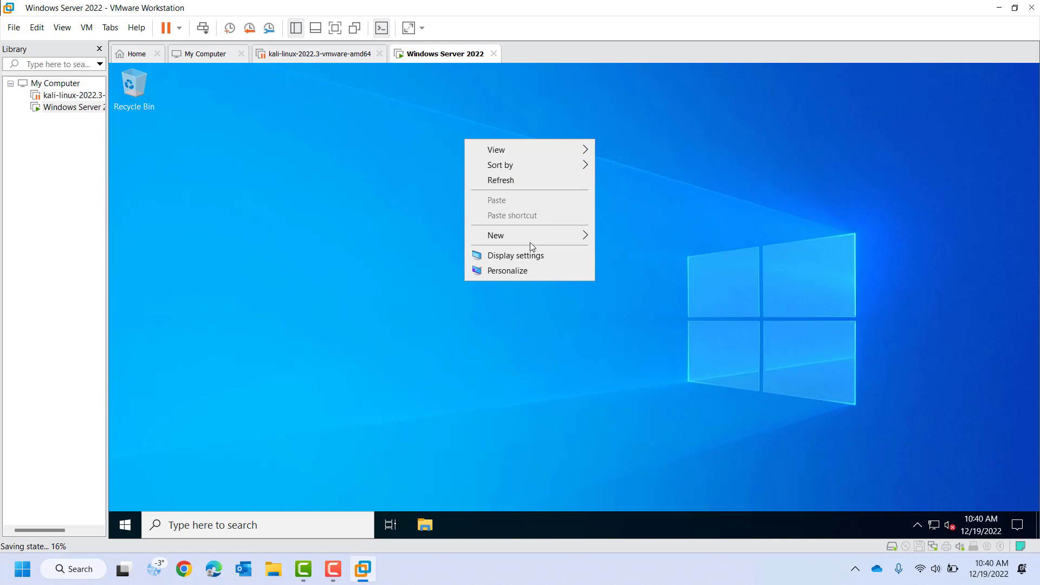
mouse_move(542, 231)
left_click(617, 291)
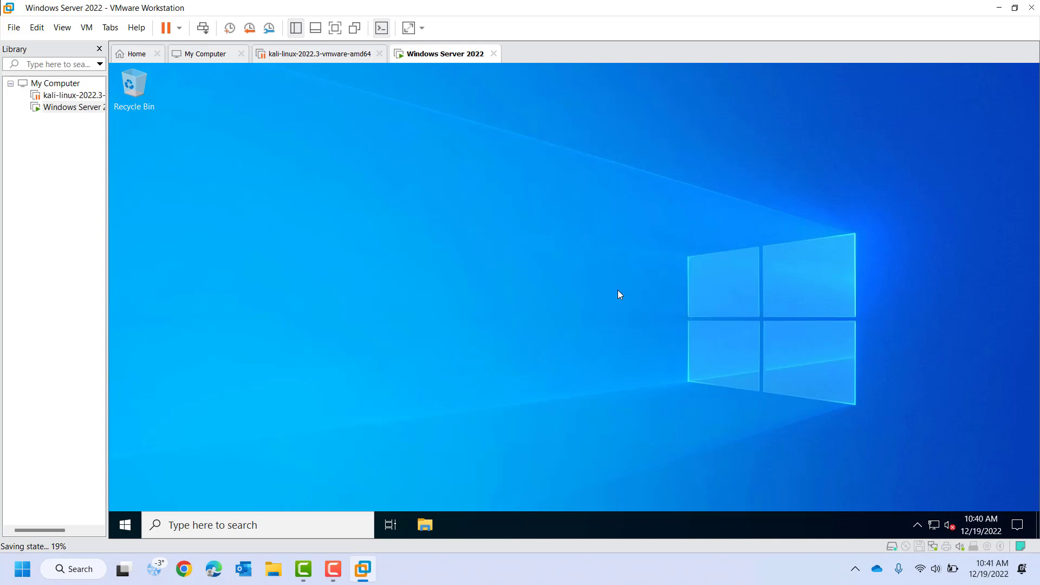
right_click(642, 306)
mouse_move(720, 401)
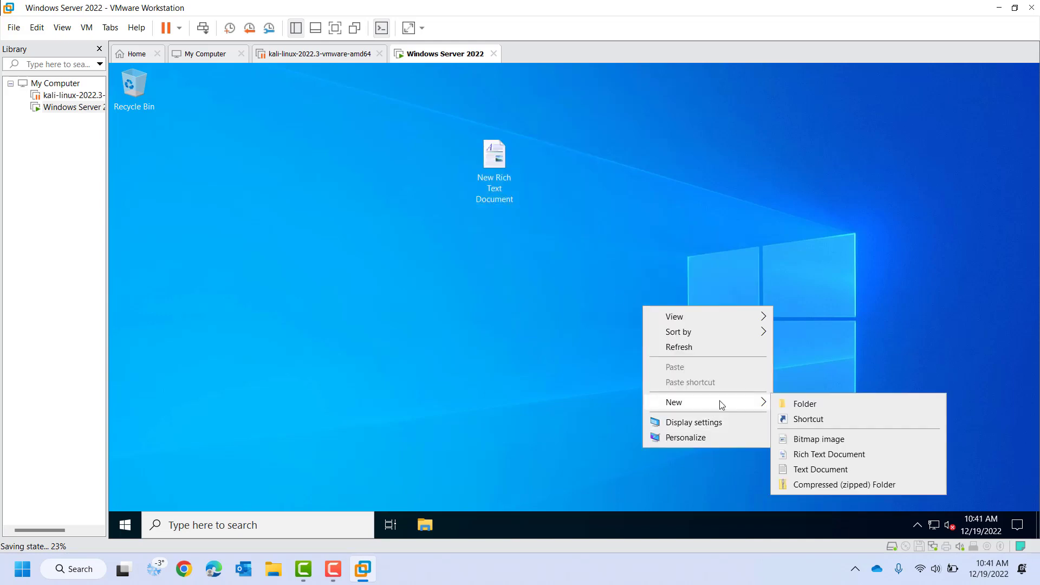
left_click(788, 469)
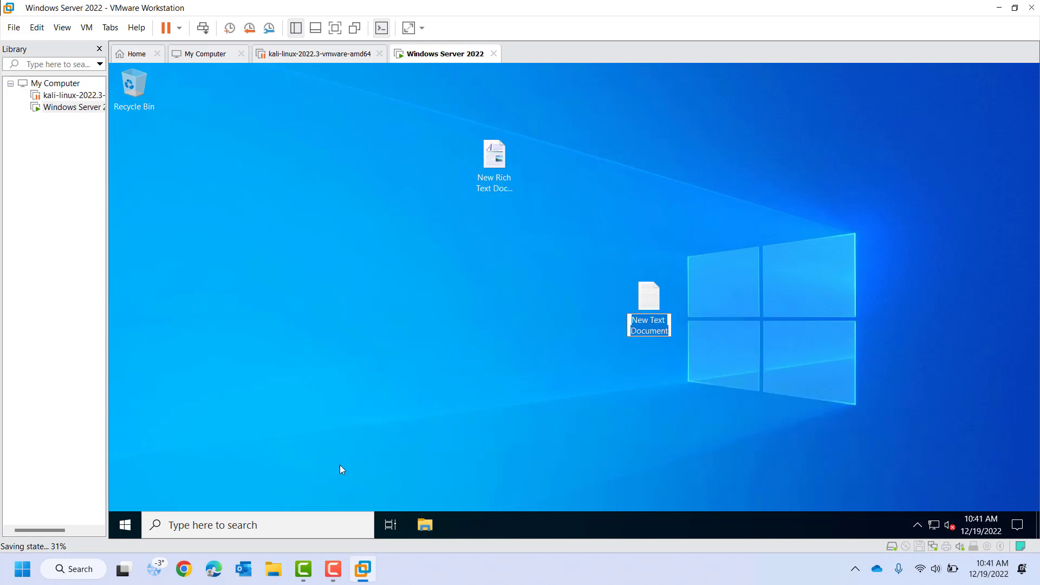
key("Return")
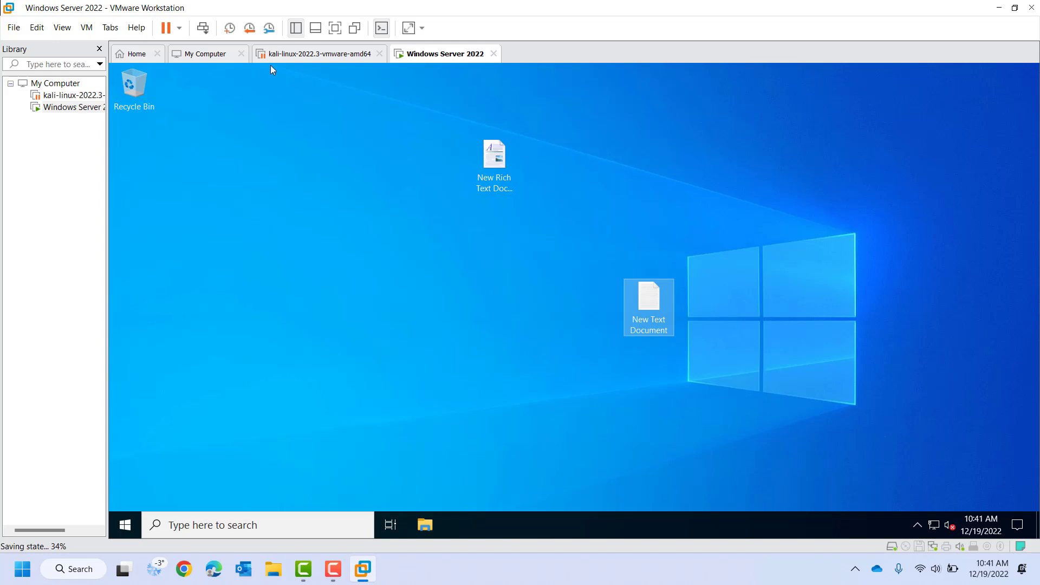
Restore the virtual machine to the Fresh Install snapshot and dismiss the removable devices hint permanently.
left_click(253, 30)
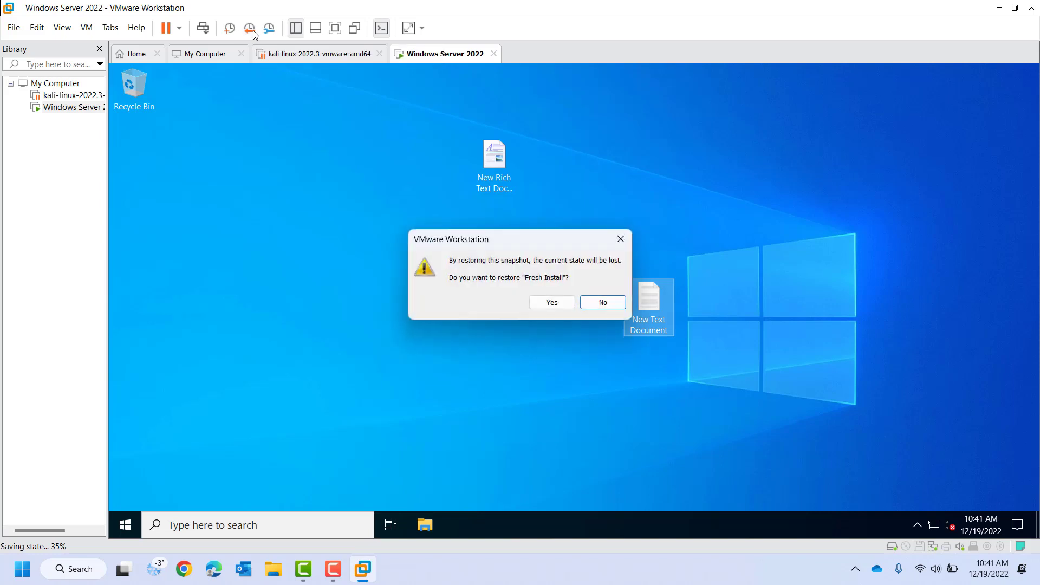
left_click(566, 305)
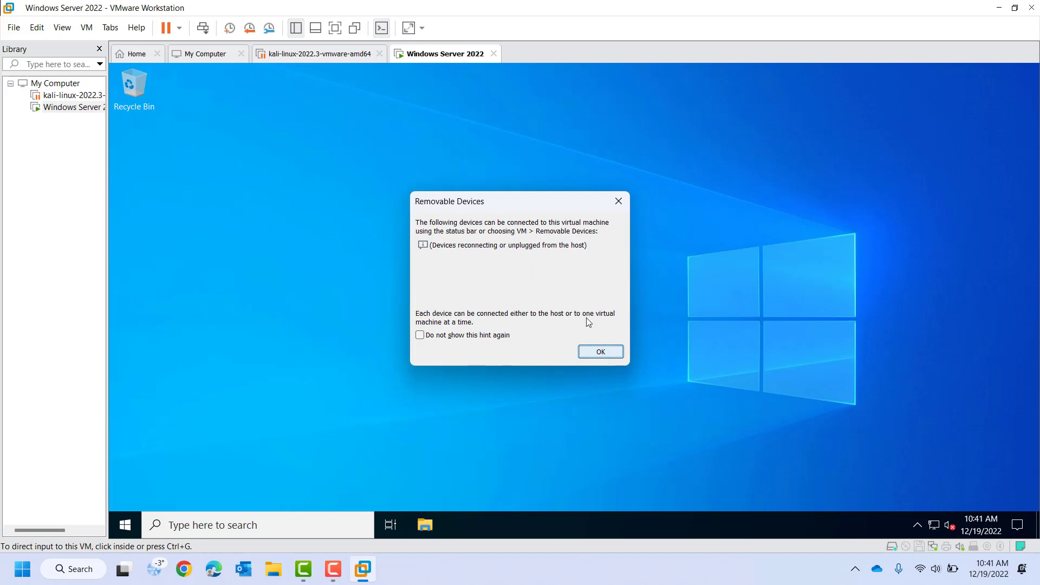
key("F9")
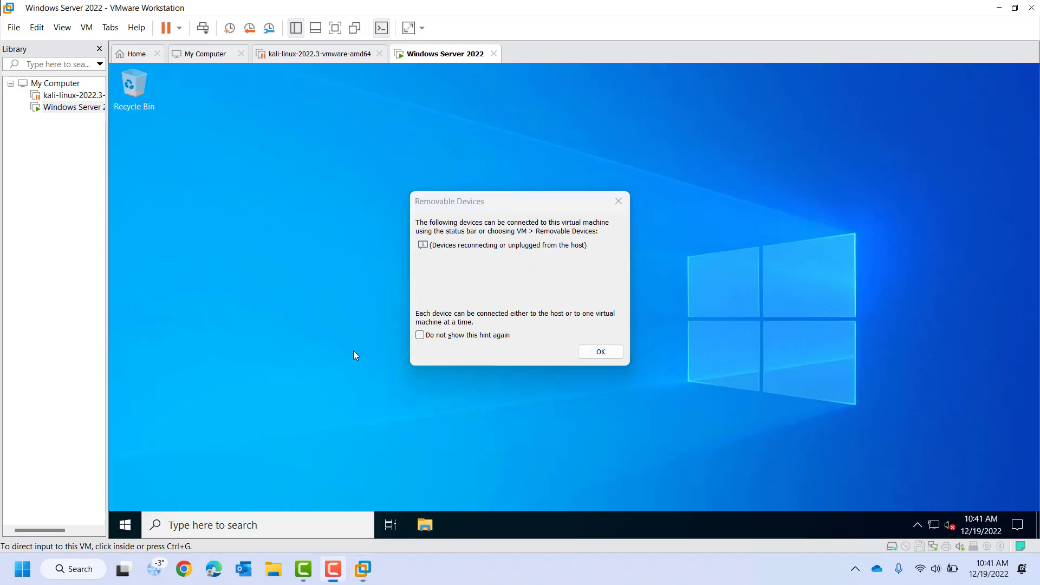
left_click(420, 335)
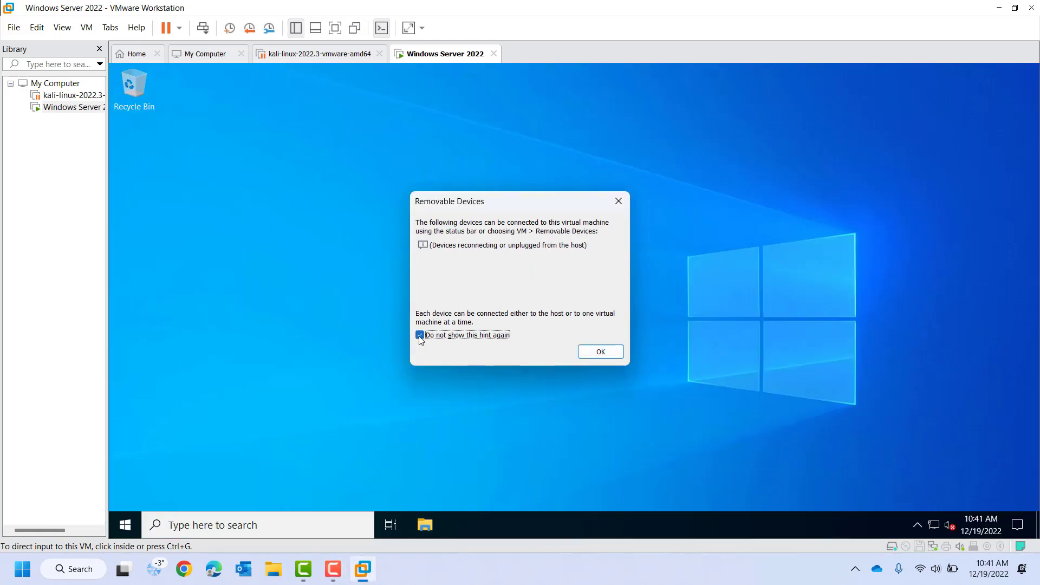
left_click(595, 352)
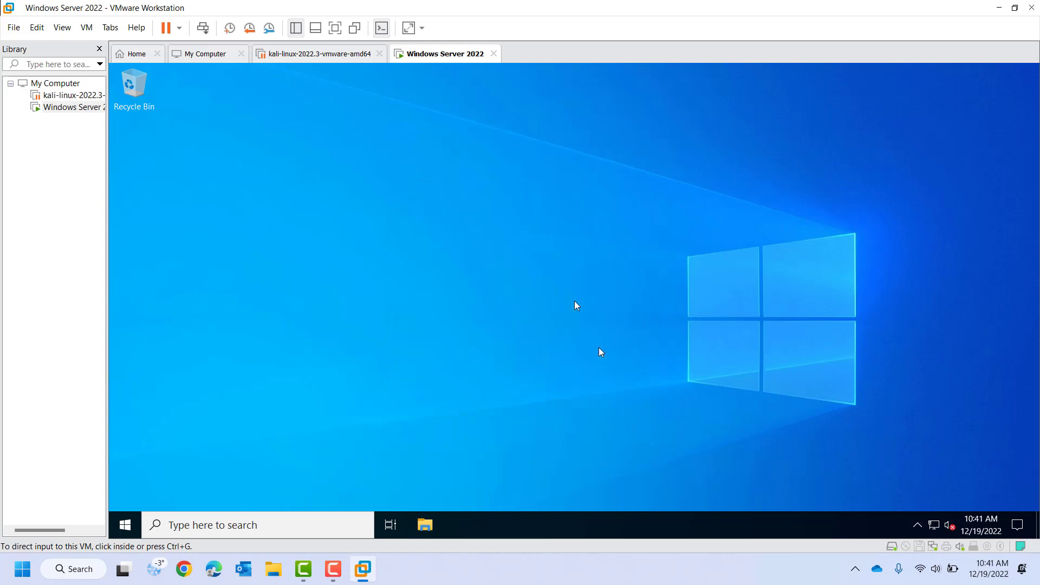
Suspend the running Windows Server 2022 virtual machine.
left_click(579, 321)
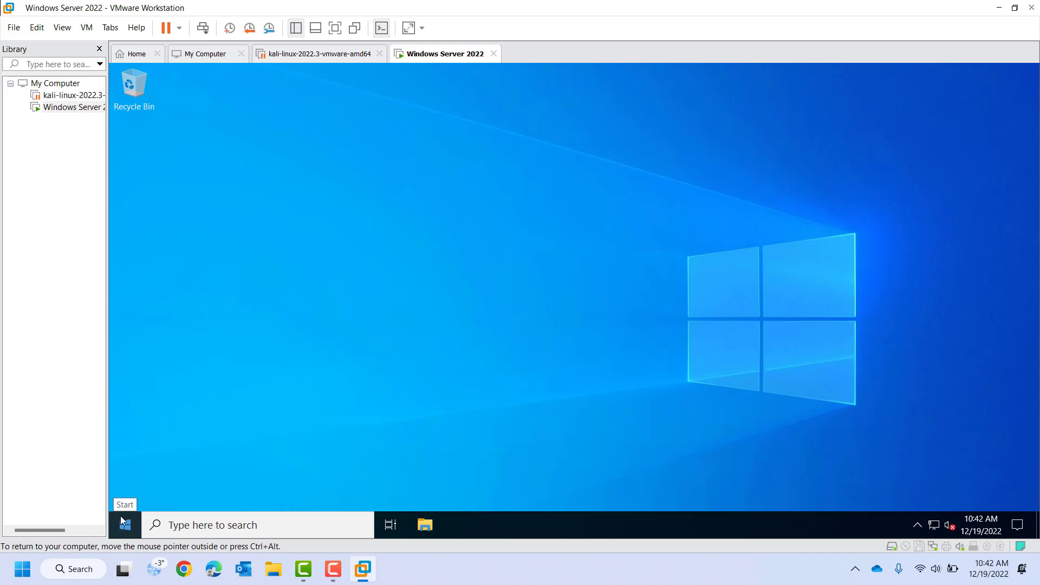
left_click(165, 28)
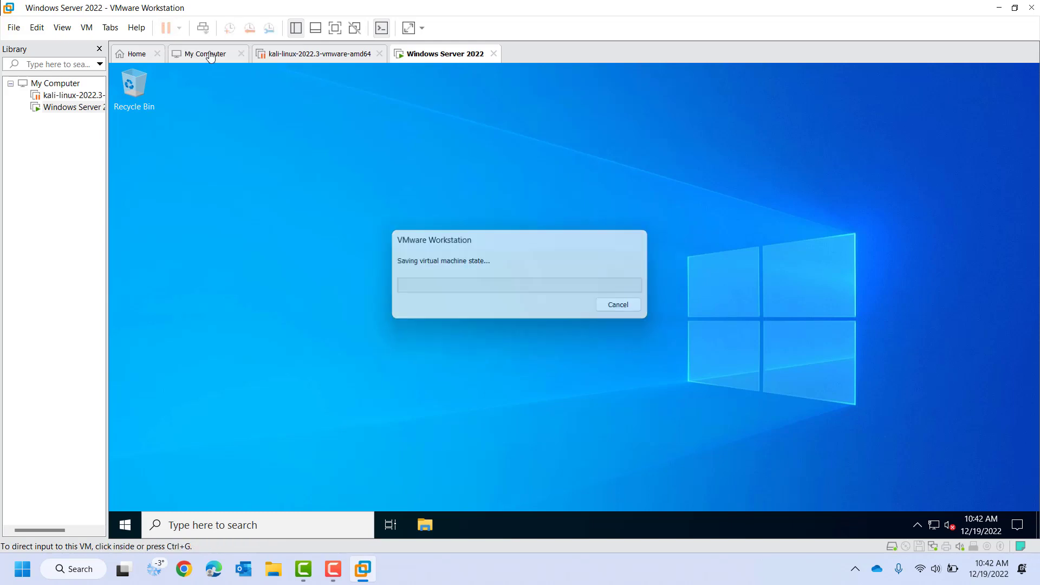